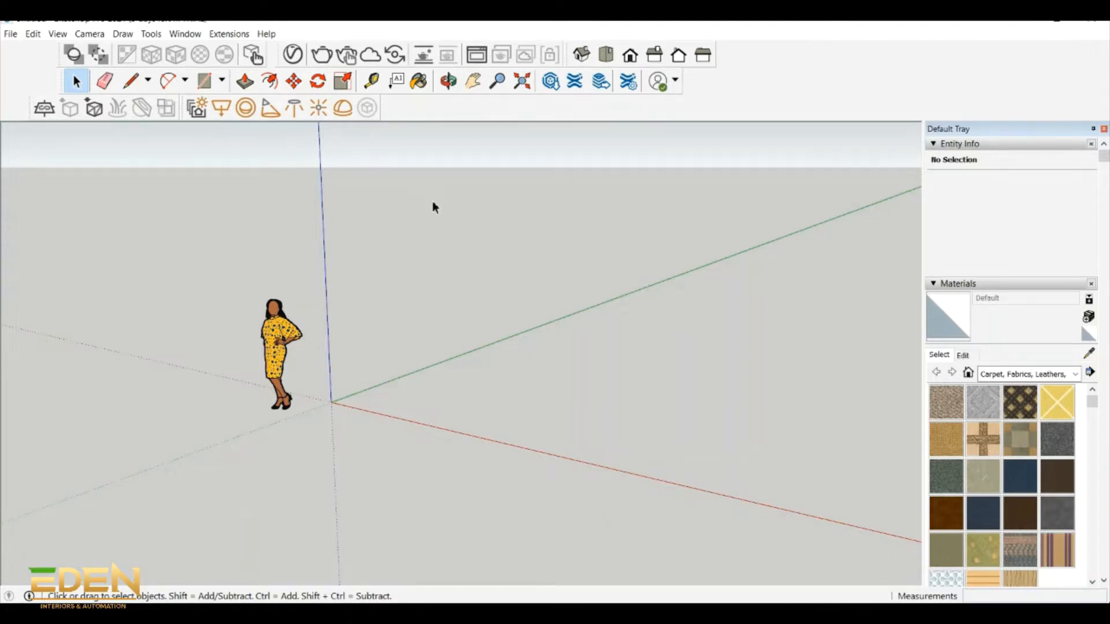
click(449, 85)
mouse_move(404, 302)
mouse_down()
mouse_move(404, 351)
mouse_move(416, 292)
mouse_up()
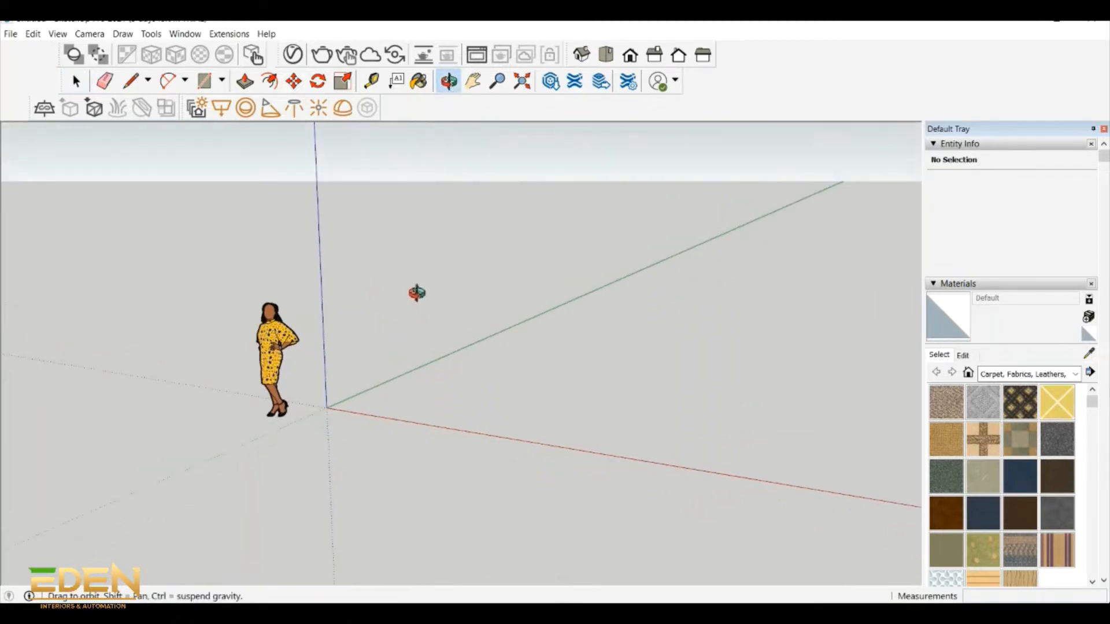
scroll(408, 342, up, 3)
scroll(408, 342, down, 3)
- Start an import limited to AutoCAD files (*.dwg, *.dxf) and choose AUTOCAD OPEN FLOORPLAN.dwg from the SketchupDownloads folder
click(10, 34)
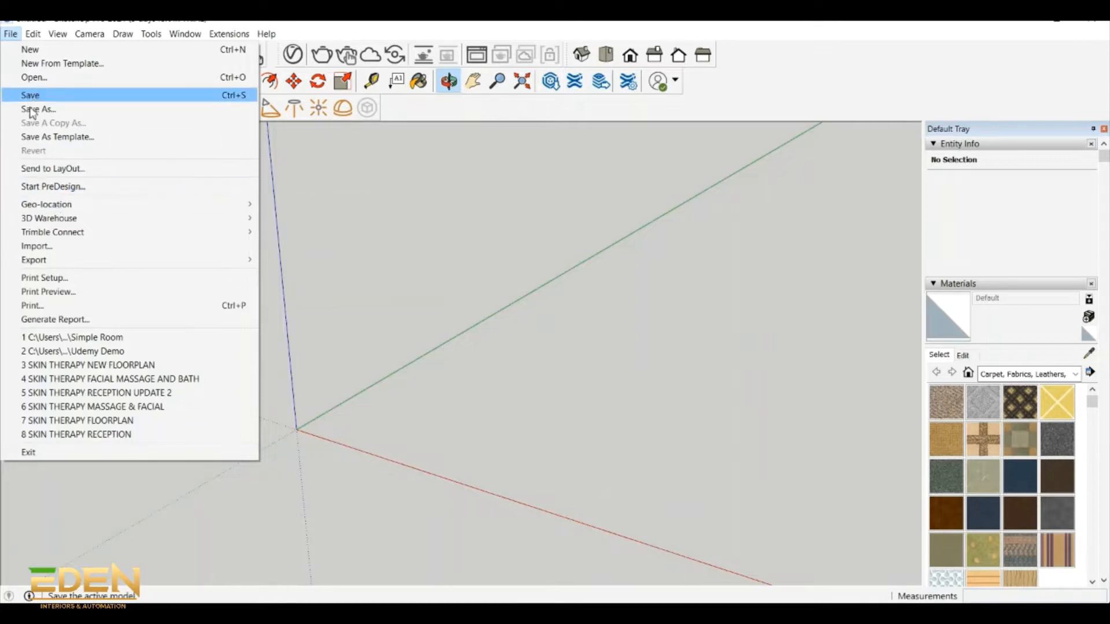
click(64, 246)
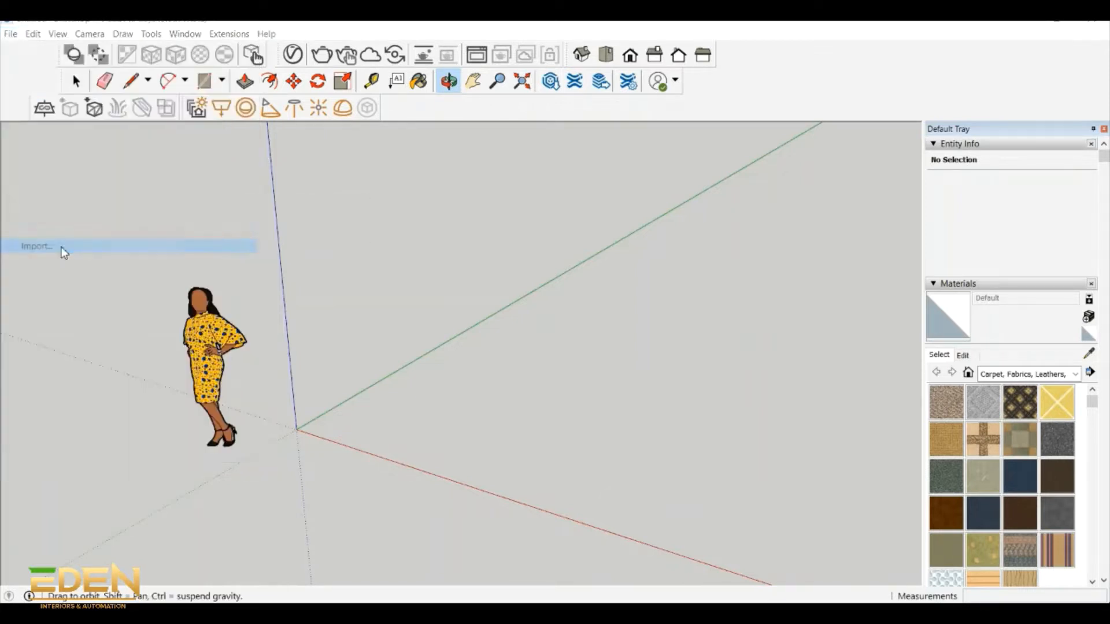
double_click(469, 226)
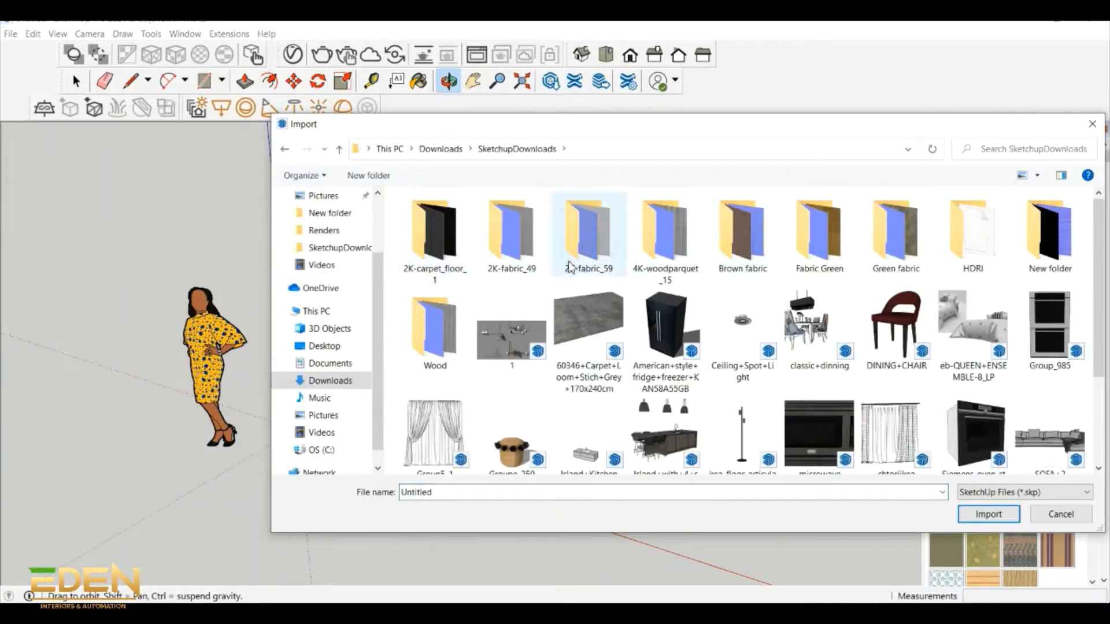
click(1049, 494)
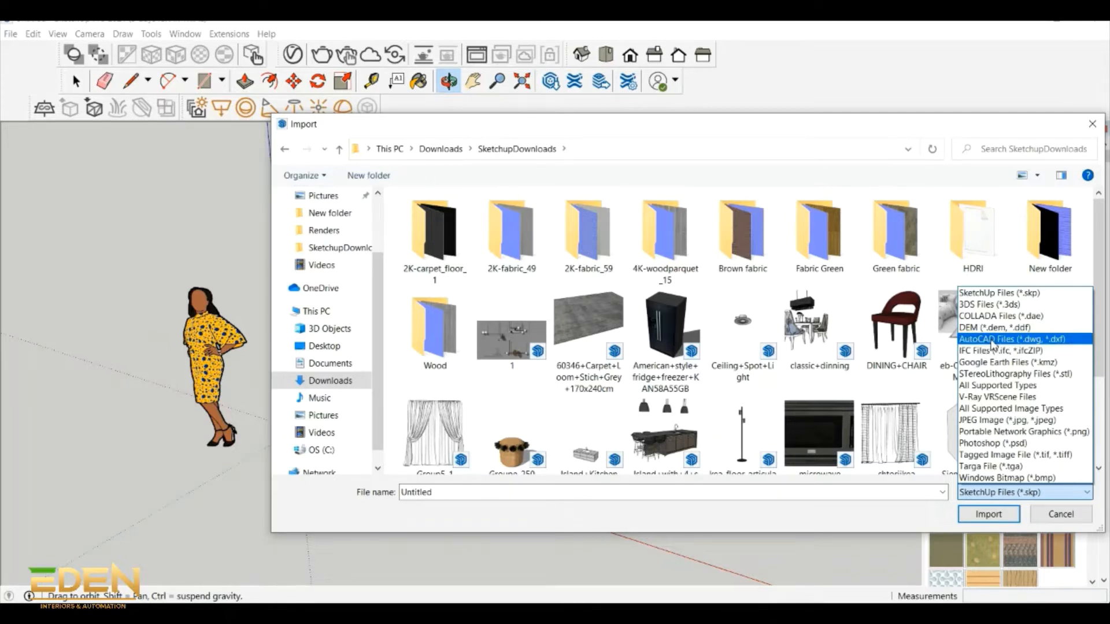
click(992, 345)
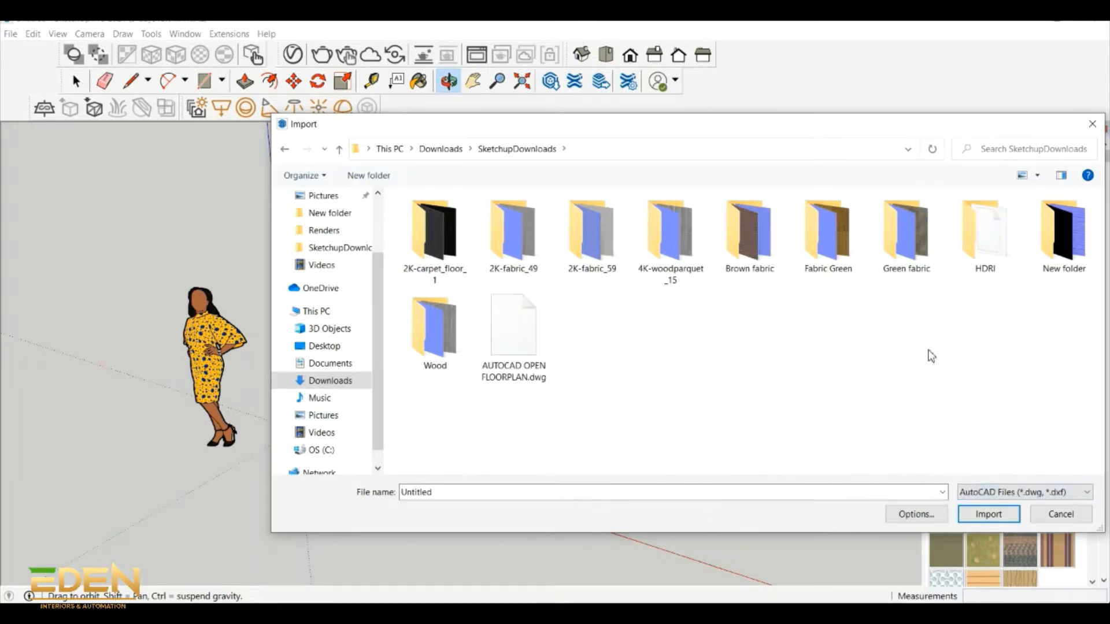
click(511, 329)
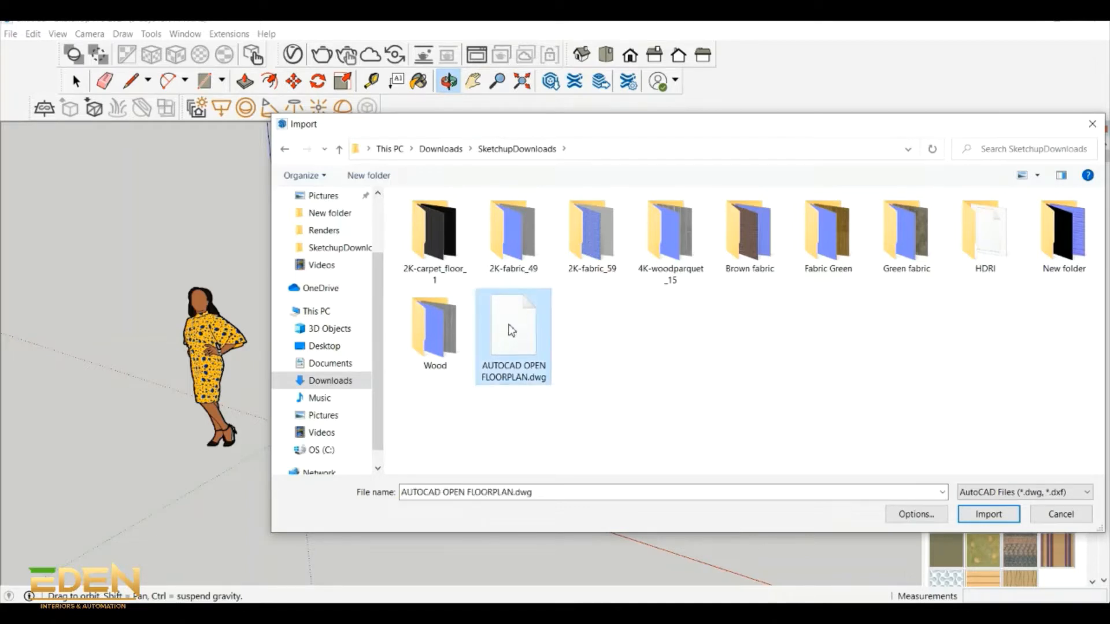
- Set the DWG import units to Millimeters, import the floor plan and dismiss the import results
click(940, 514)
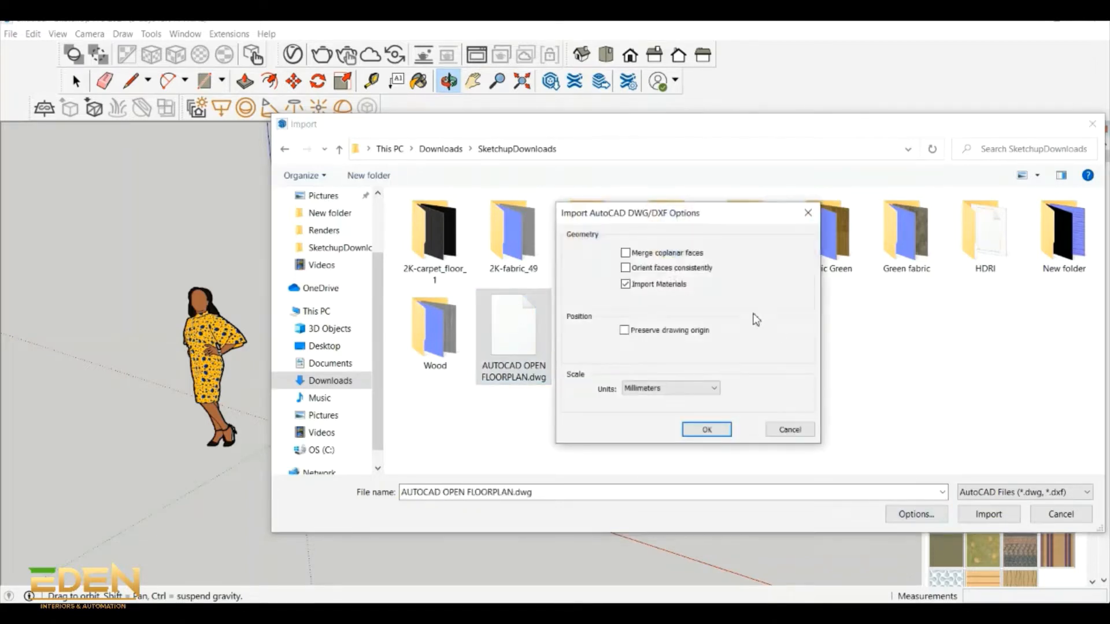
click(665, 388)
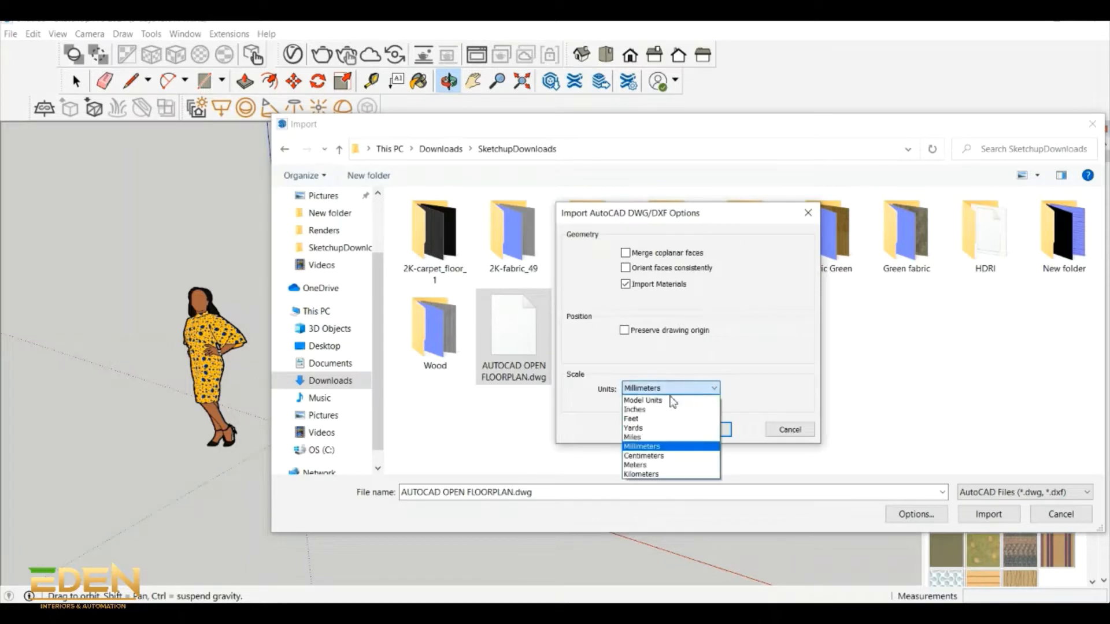
click(646, 447)
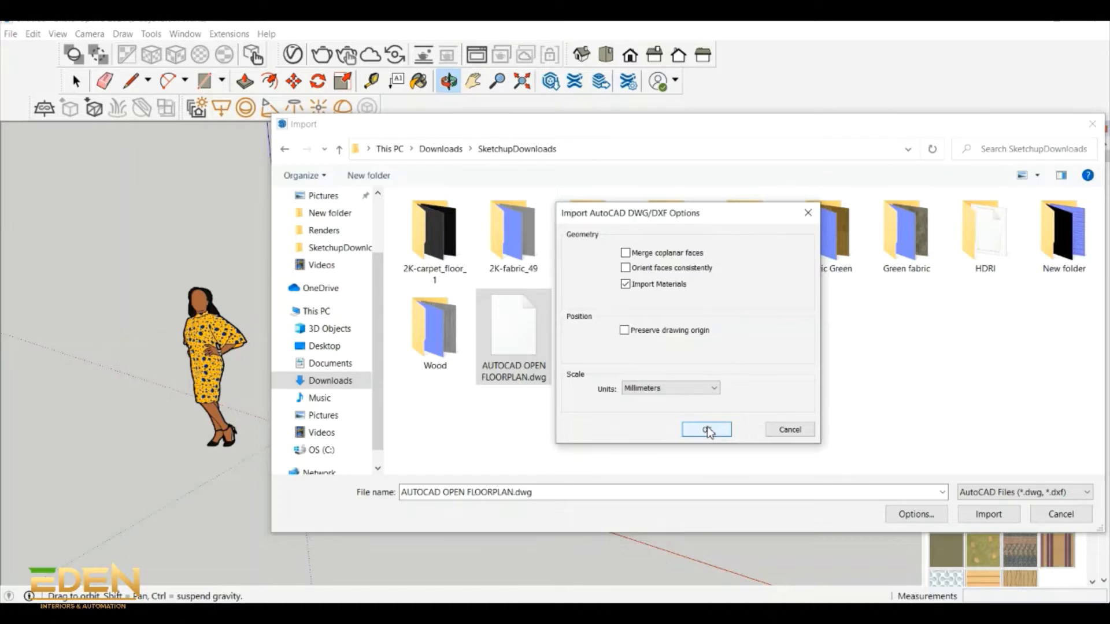
click(706, 430)
click(988, 514)
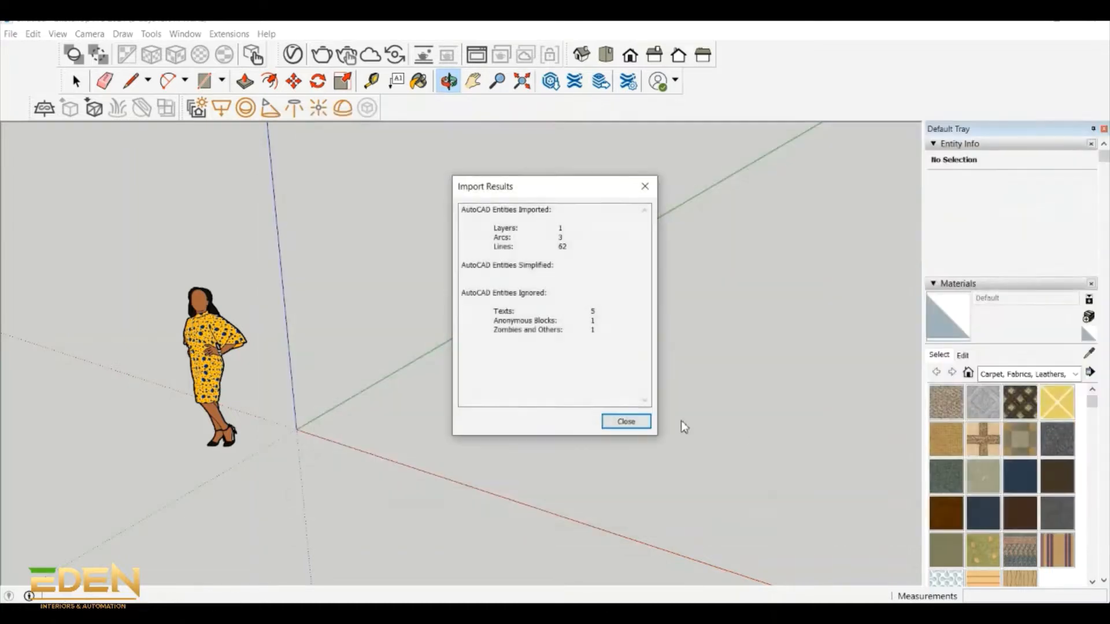
click(624, 422)
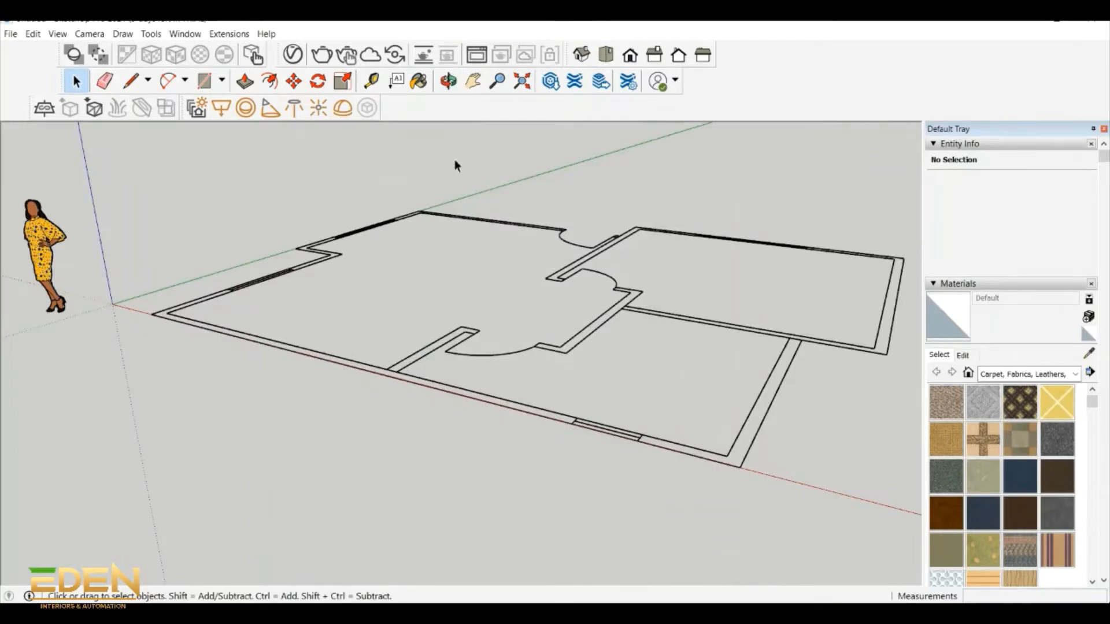
- Examine the imported floor plan's layout from above, close to the main room and the inner doorways
click(448, 82)
drag(434, 134, 587, 446)
scroll(565, 401, down, 4)
scroll(358, 341, up, 3)
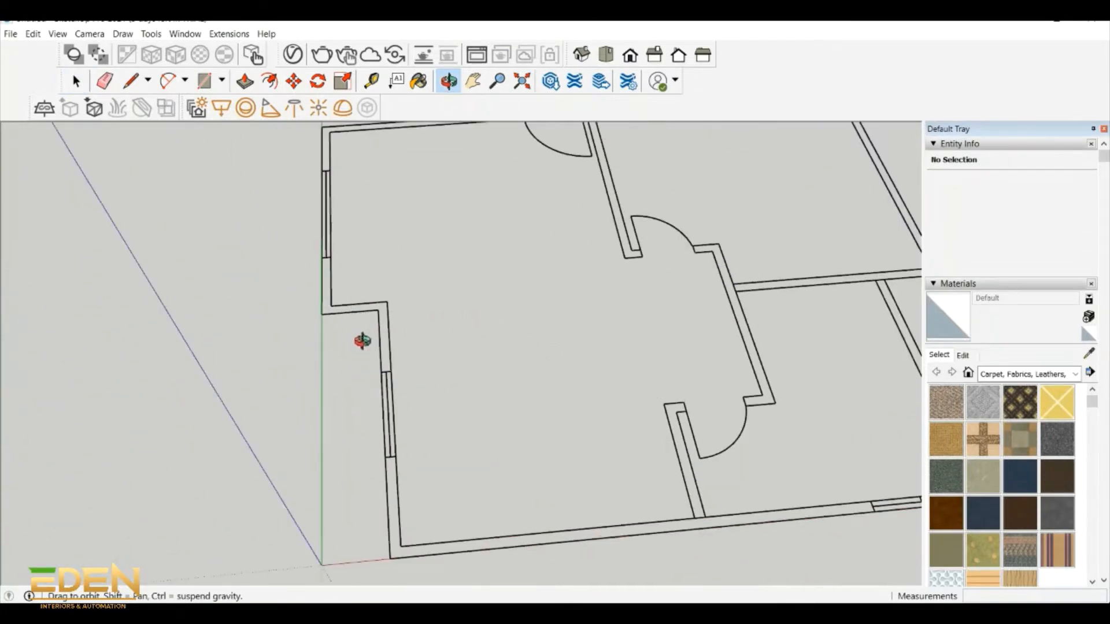
scroll(363, 341, up, 1)
scroll(422, 342, down, 1)
drag(470, 342, 647, 314)
scroll(661, 319, down, 6)
scroll(695, 255, up, 5)
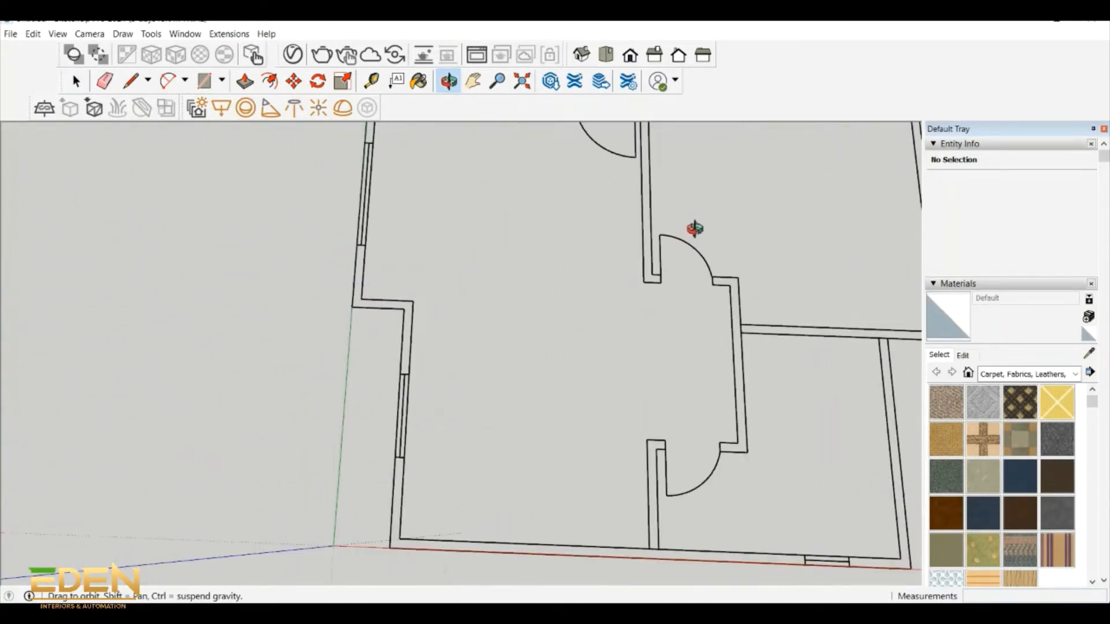
drag(695, 228, 722, 270)
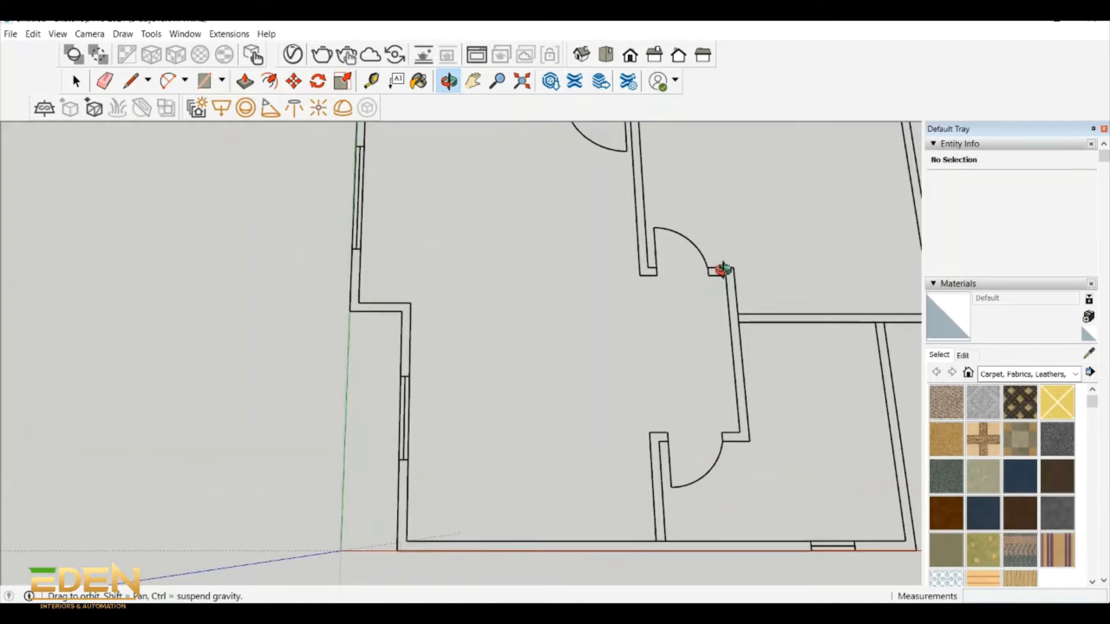
drag(723, 270, 728, 263)
- Try to measure the door opening of the large upper room with the Tape Measure
click(371, 81)
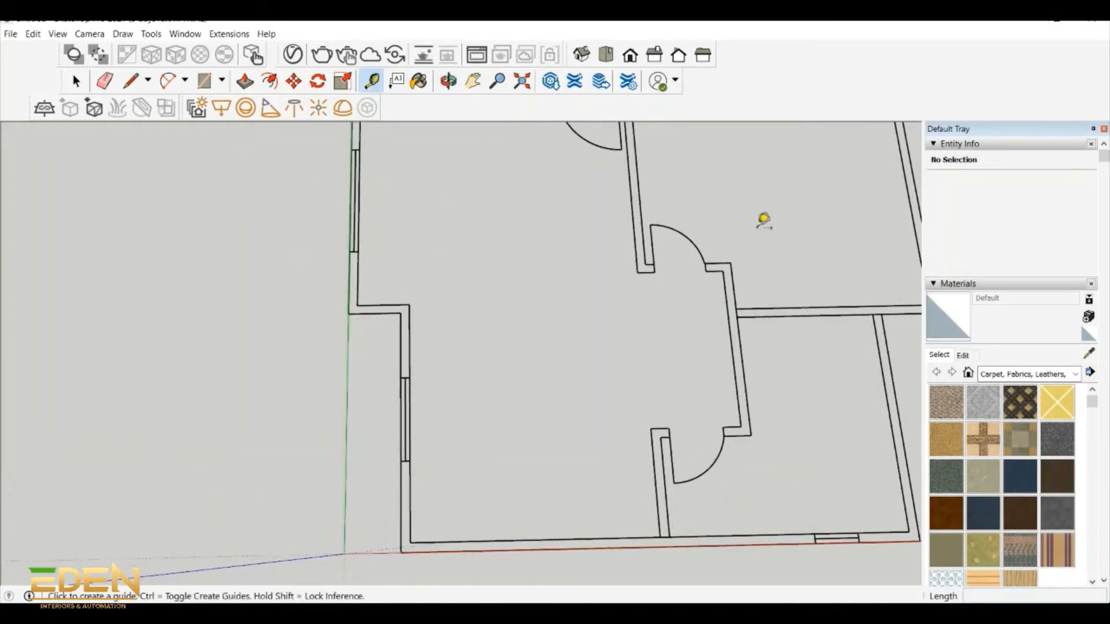
click(654, 263)
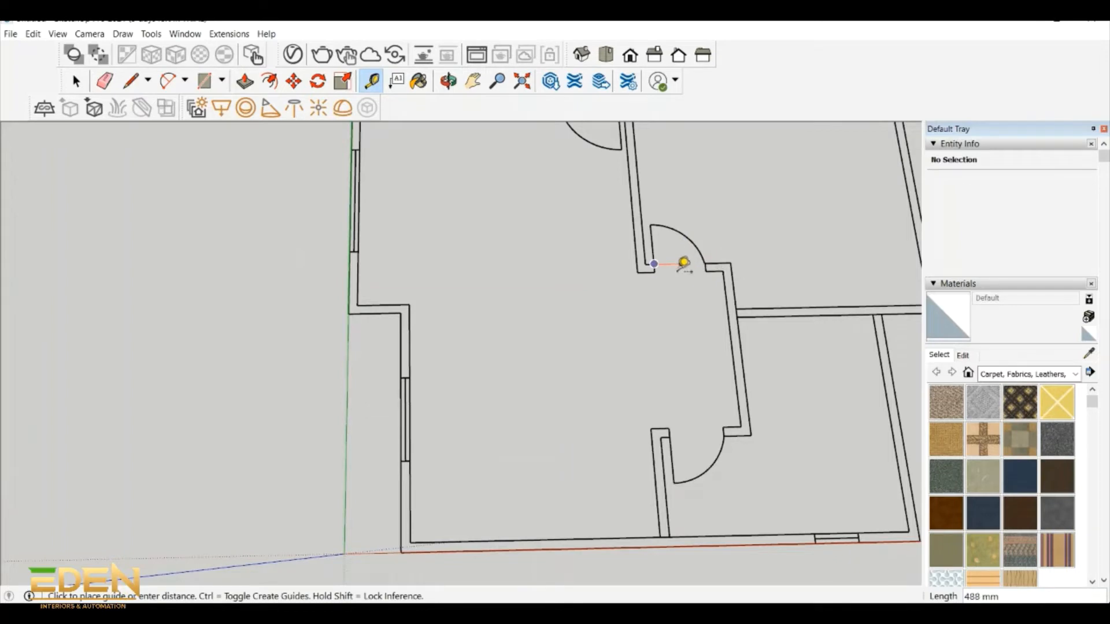
key(space)
- Look over the whole floor plan, checking the outer walls, windows and door openings of each room
scroll(640, 319, down, 6)
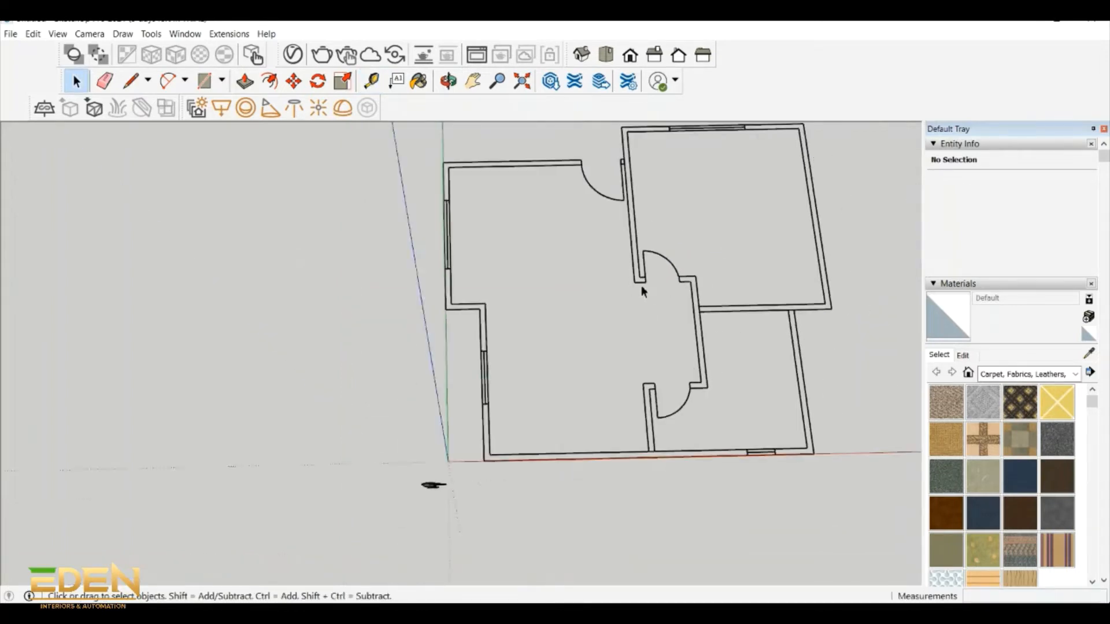
scroll(665, 190, up, 3)
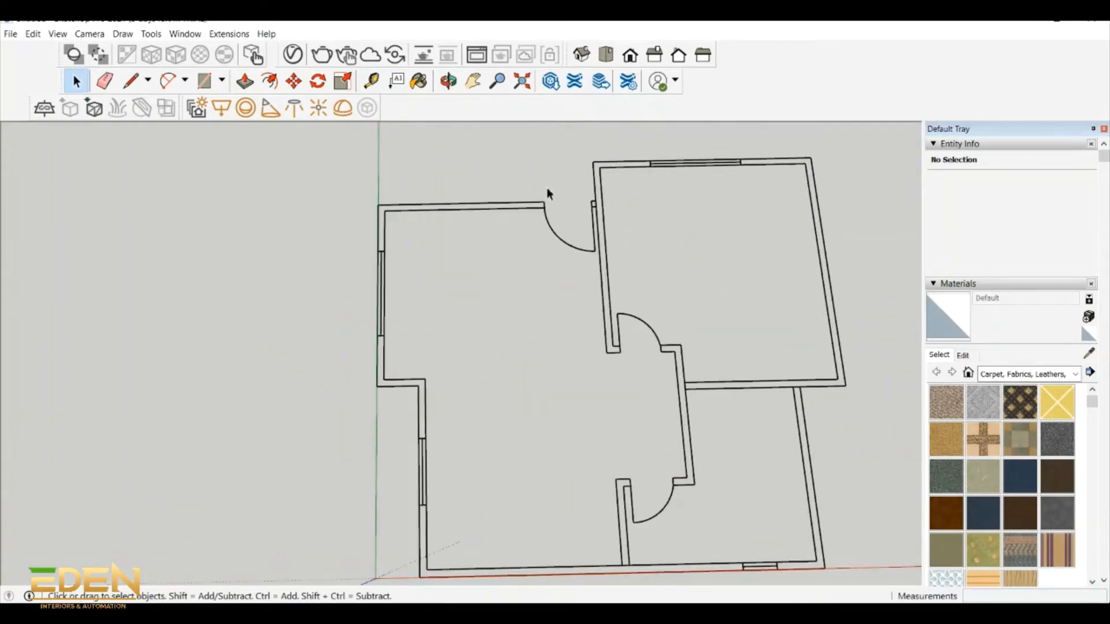
scroll(665, 184, down, 3)
scroll(651, 195, up, 4)
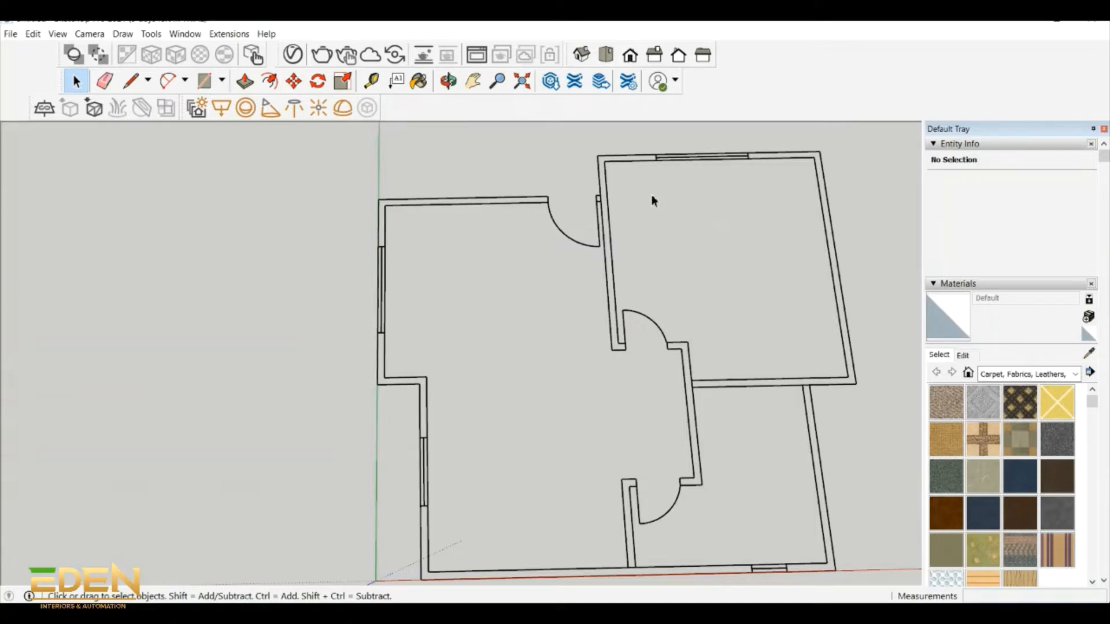
scroll(652, 196, down, 1)
click(449, 81)
drag(637, 226, 633, 248)
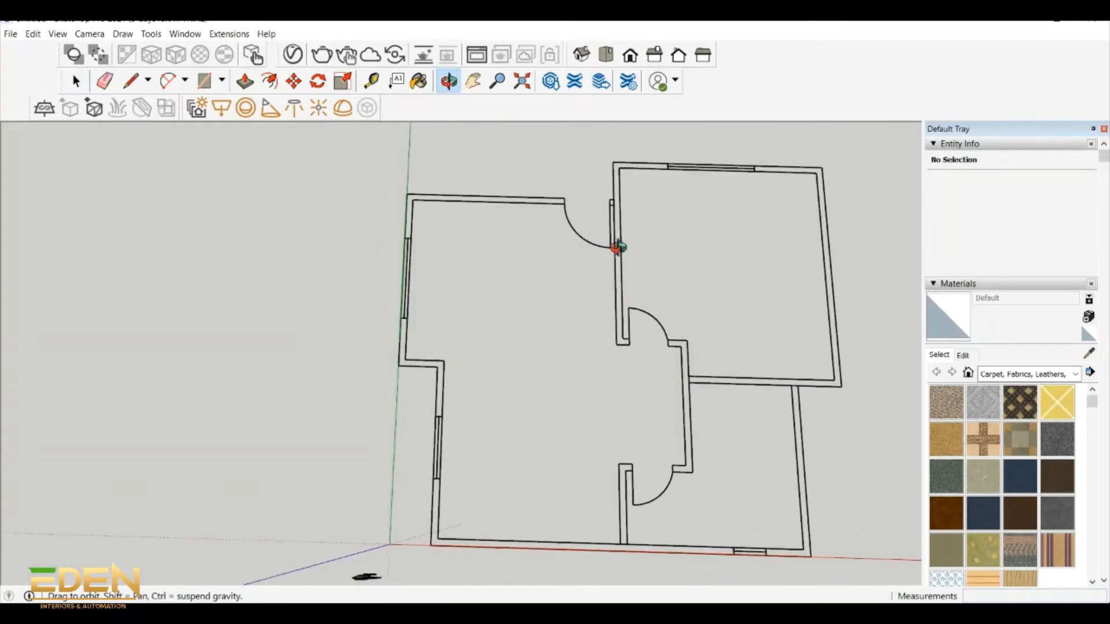
drag(530, 247, 711, 280)
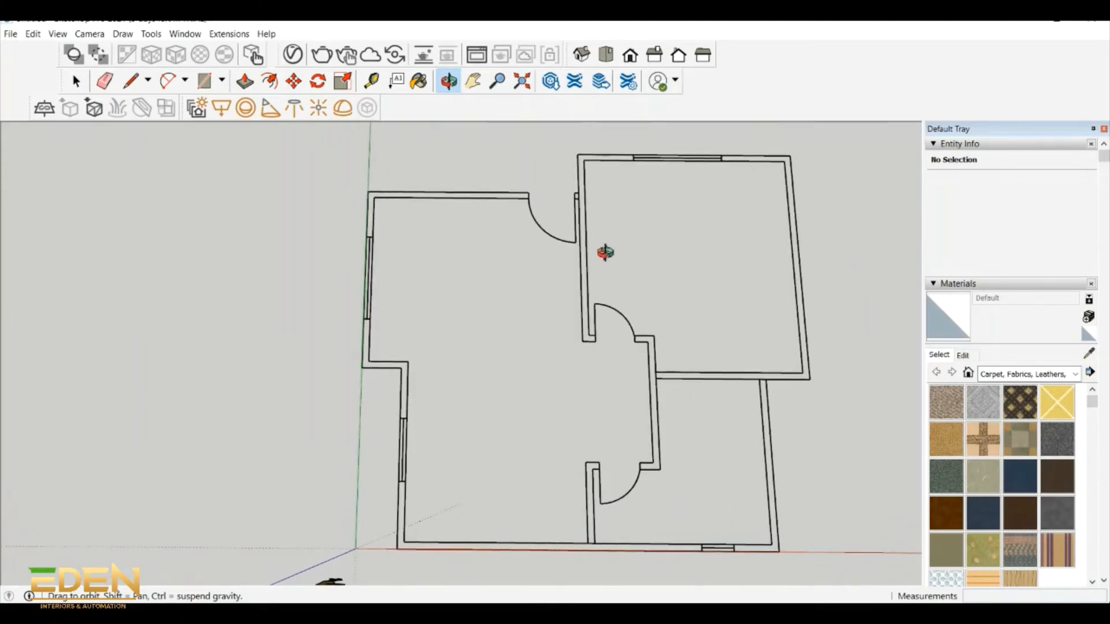
drag(601, 251, 605, 252)
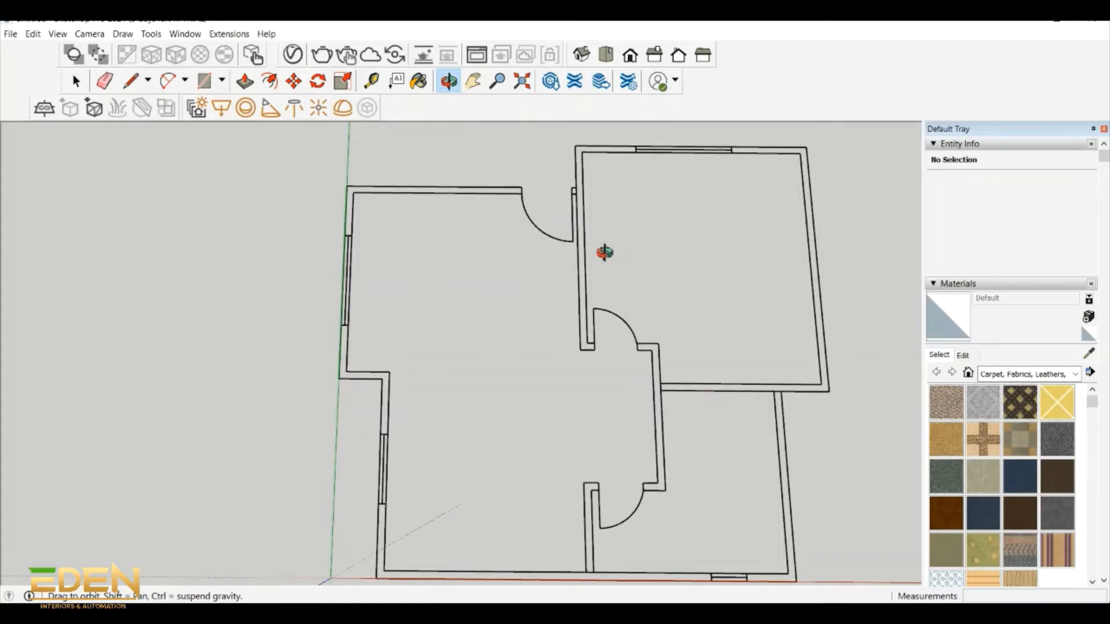
drag(604, 252, 483, 218)
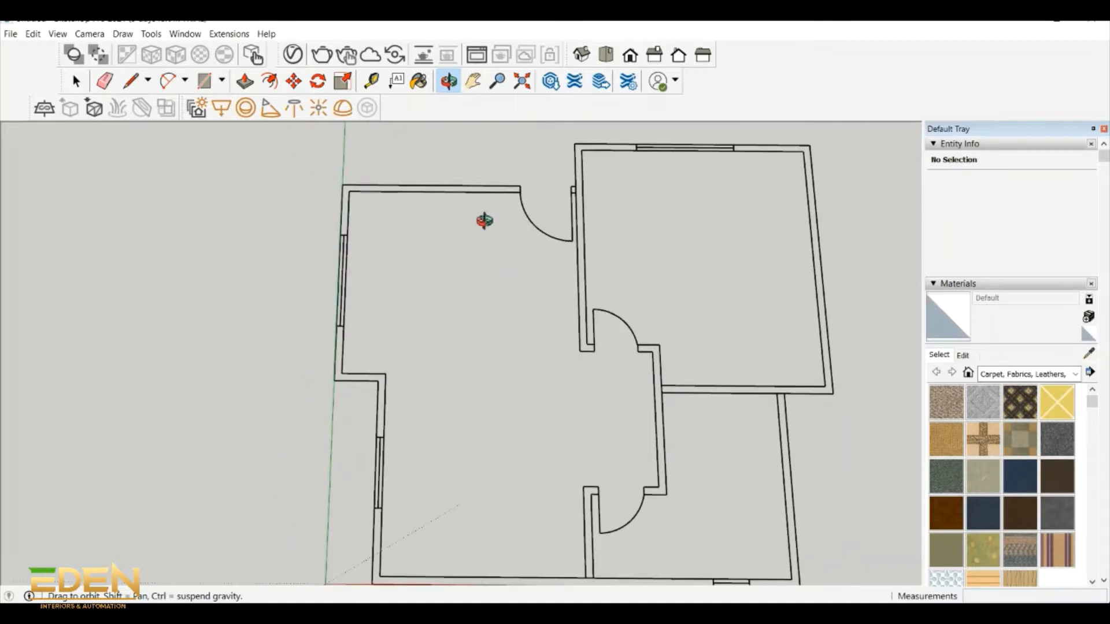
key(space)
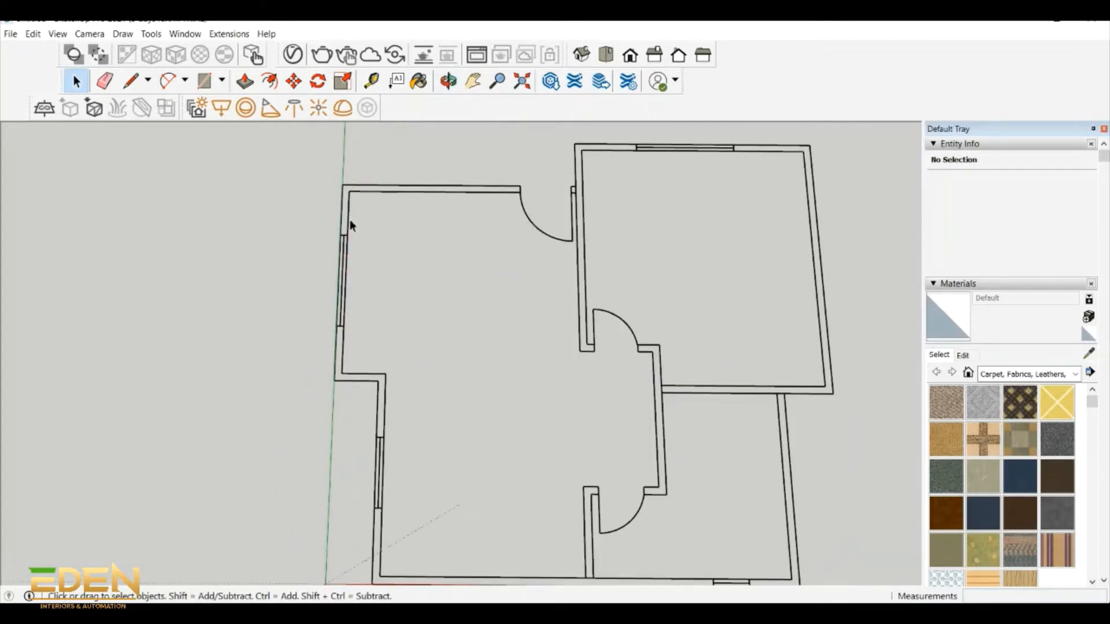
scroll(349, 225, up, 1)
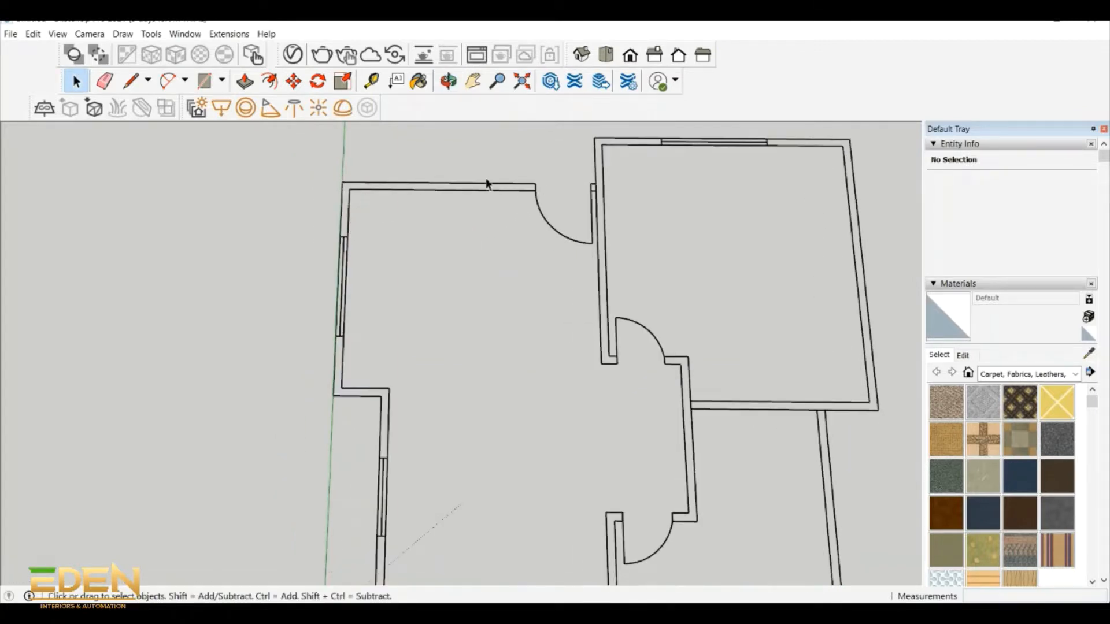
scroll(354, 249, down, 1)
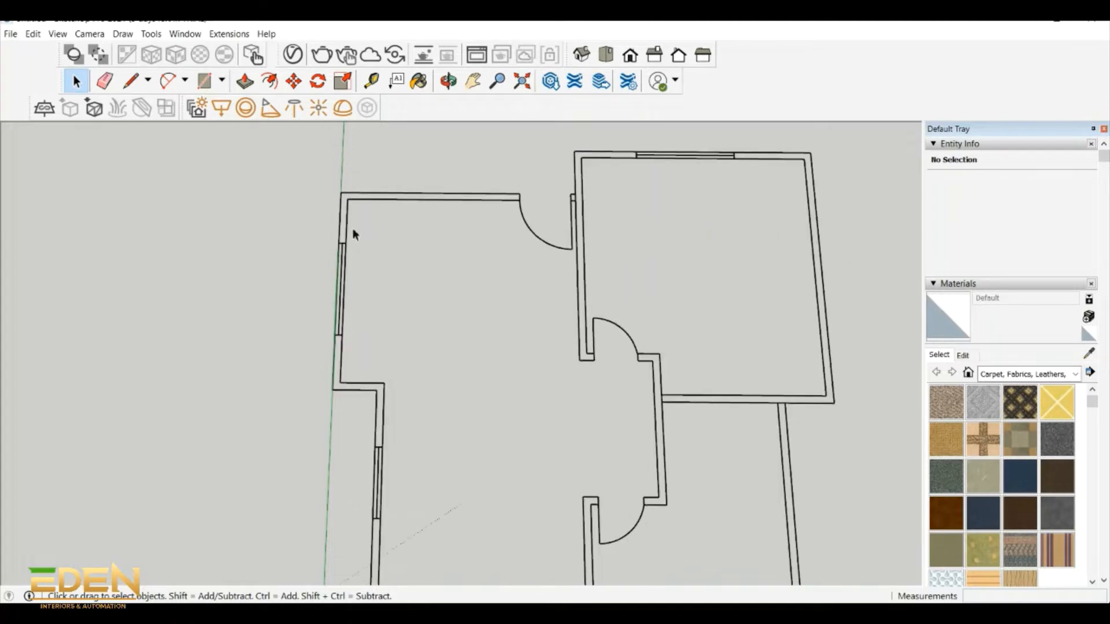
scroll(402, 400, down, 2)
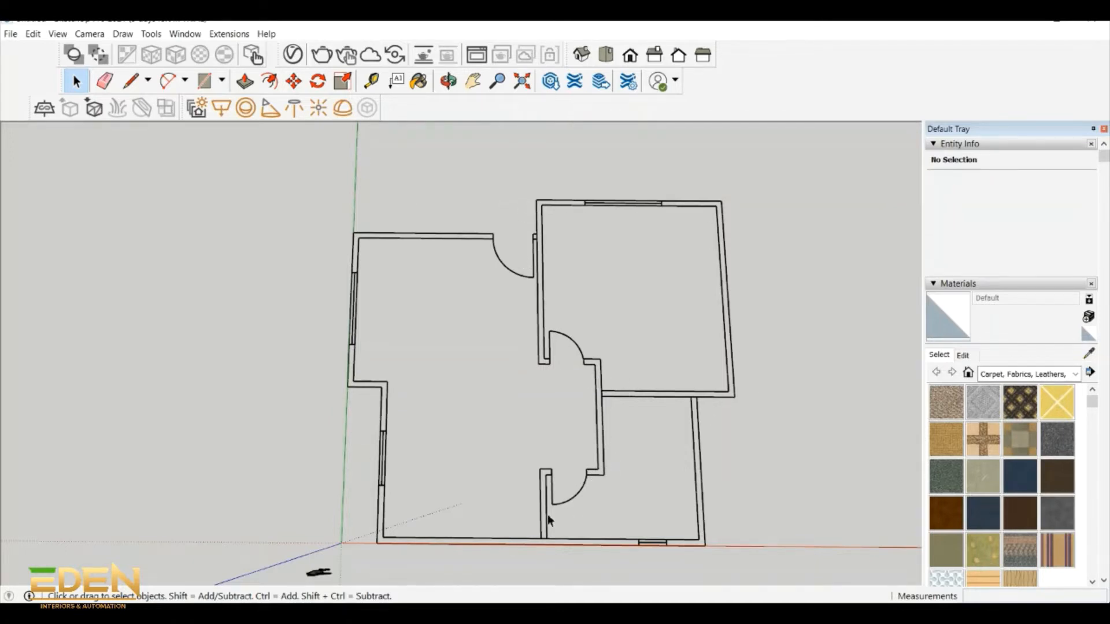
scroll(354, 249, up, 6)
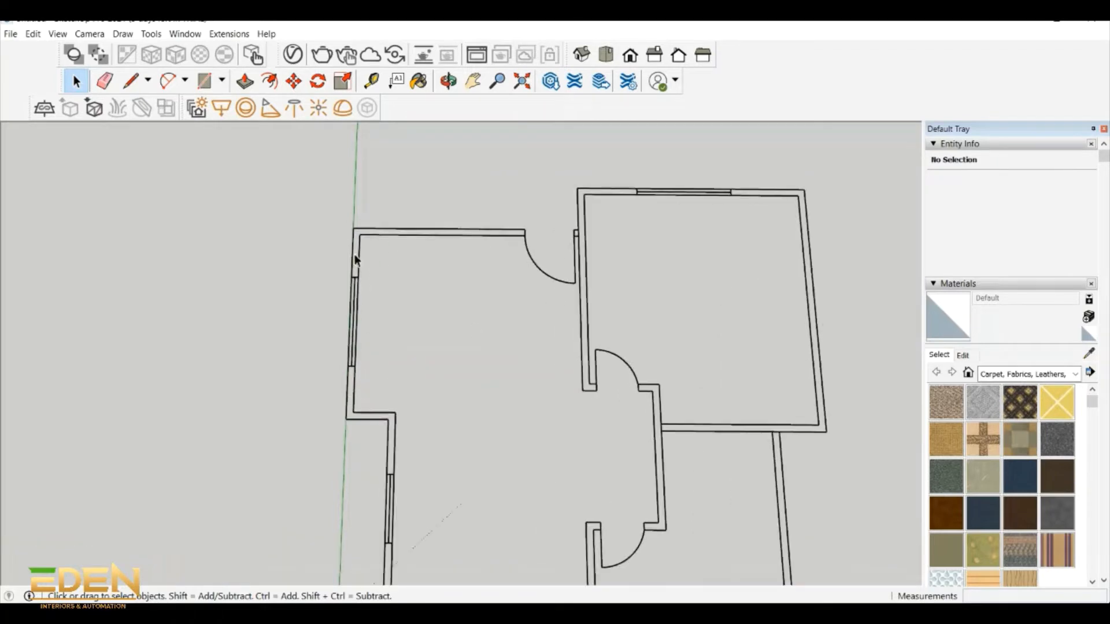
- Measure the thickness of the main room's upper wall, near its outer corner, with the Tape Measure
click(371, 81)
click(403, 212)
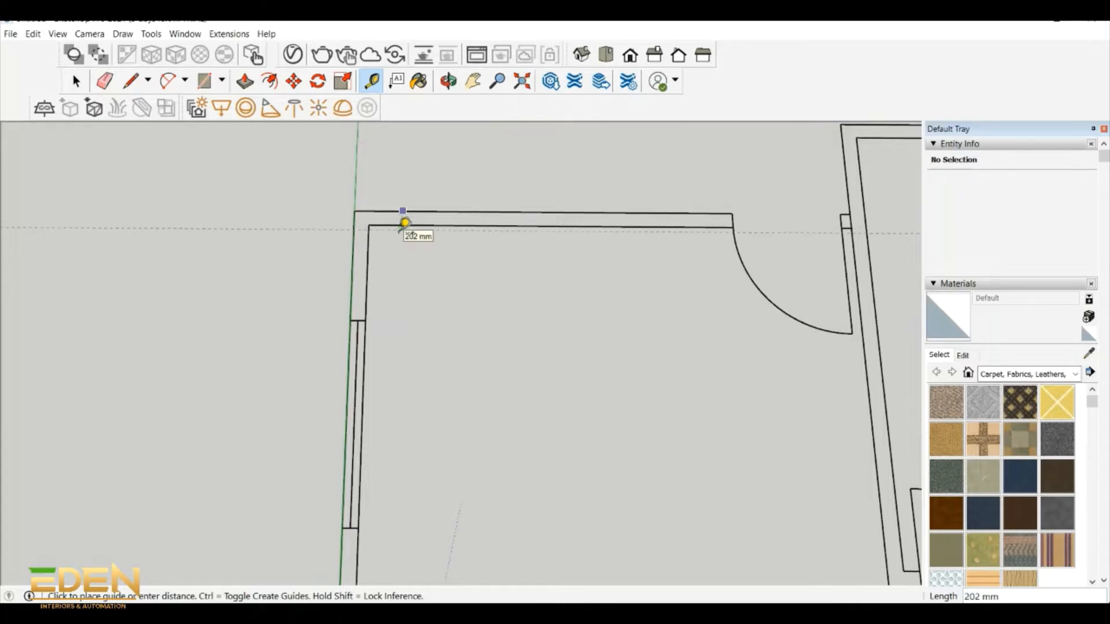
click(405, 221)
scroll(415, 211, down, 5)
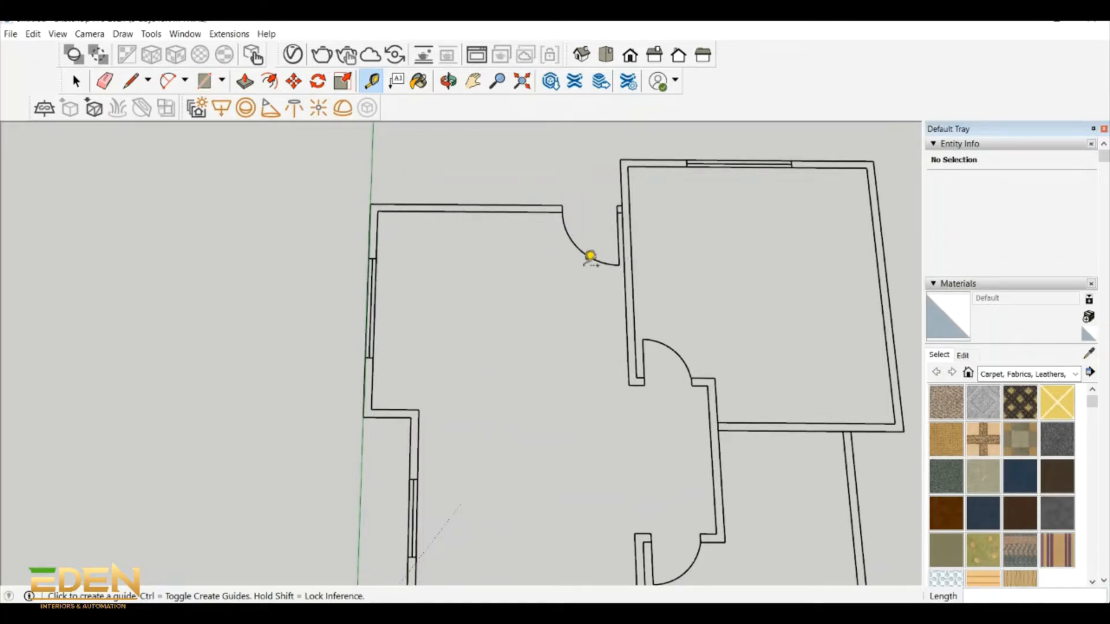
scroll(570, 201, down, 2)
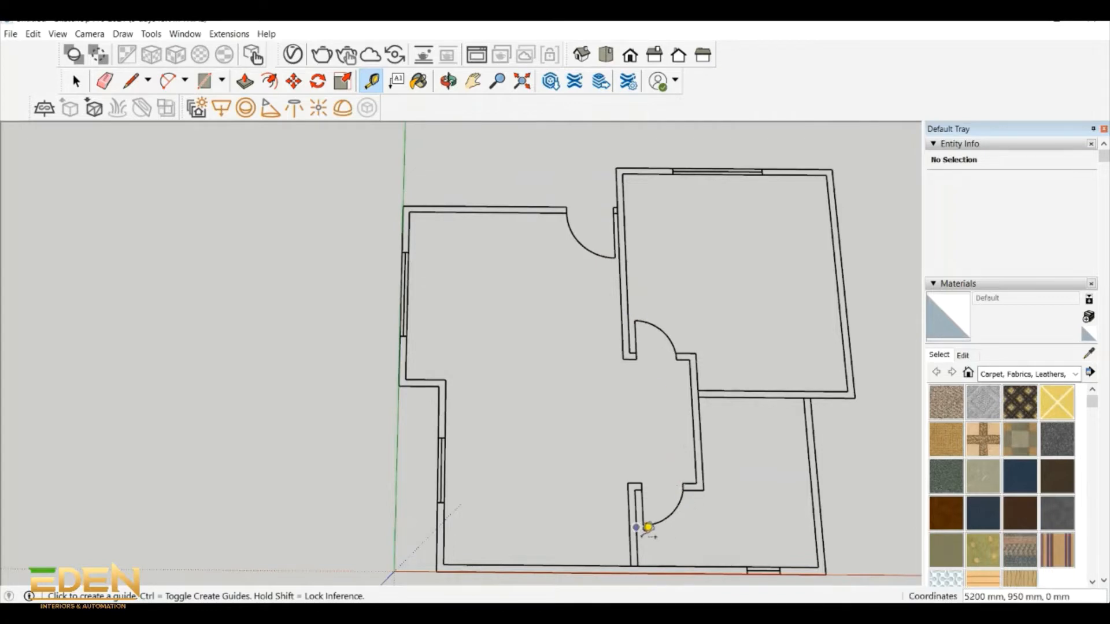
scroll(601, 277, down, 1)
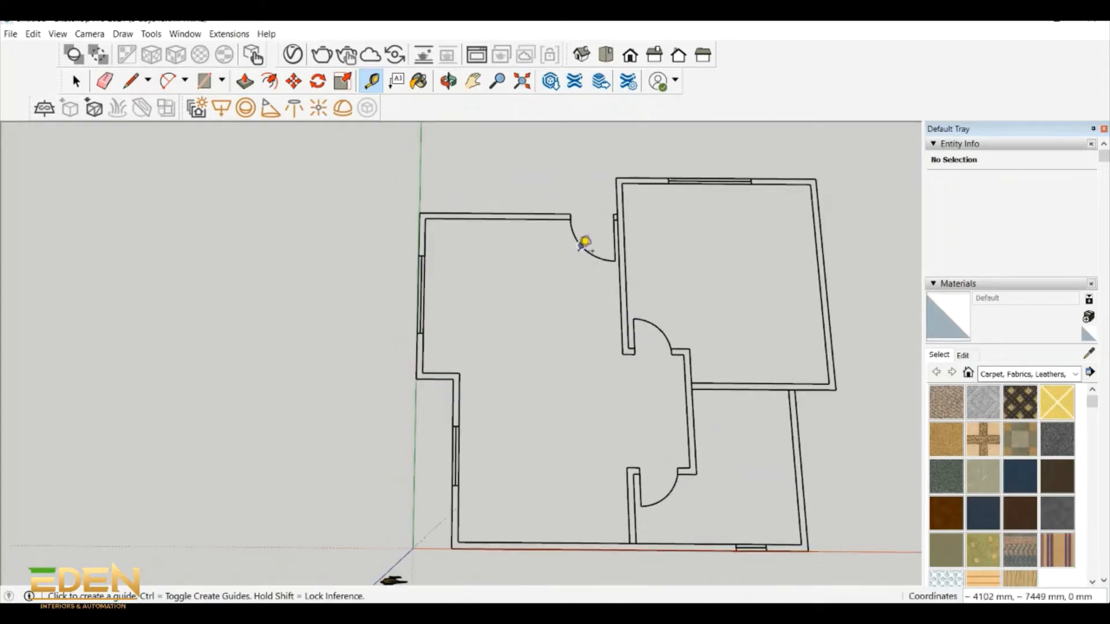
scroll(462, 481, up, 3)
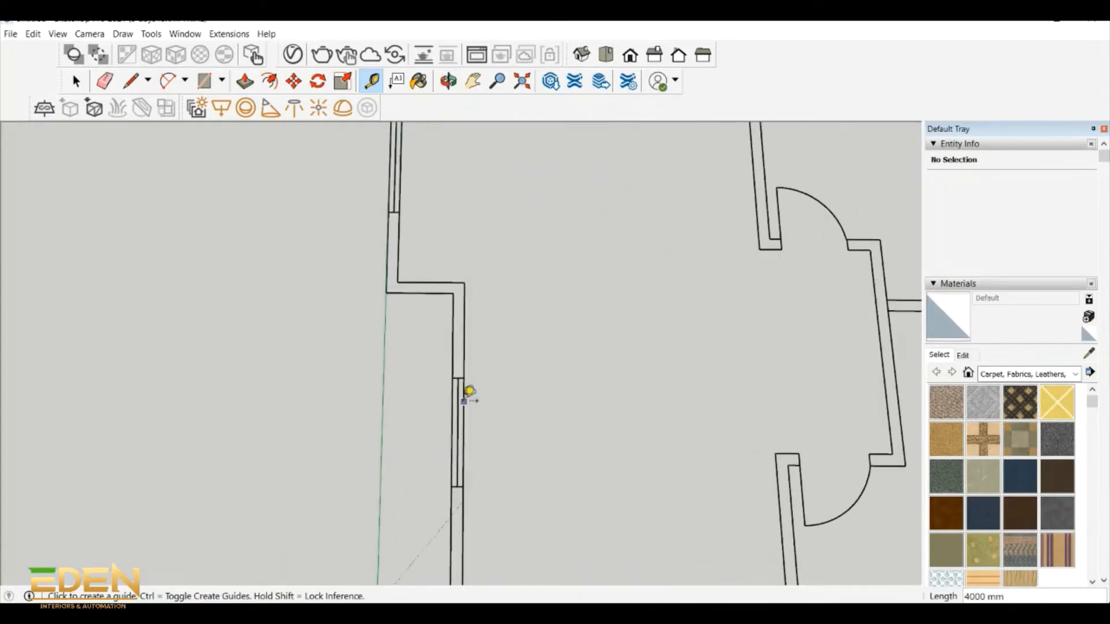
scroll(415, 257, down, 1)
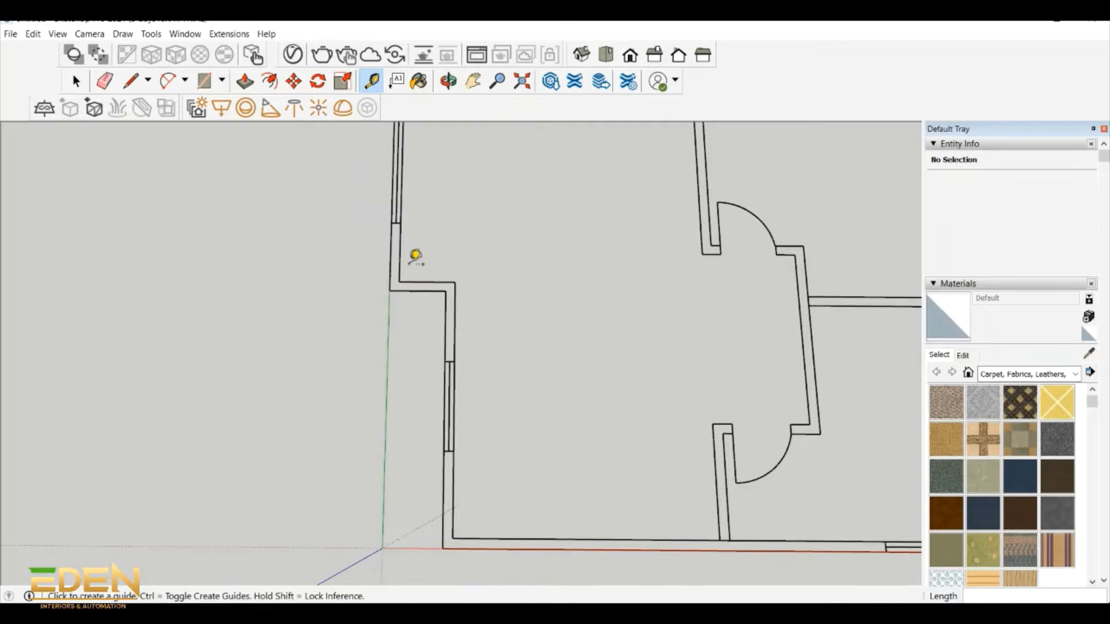
- Review the floor plan's outline, from the main room's stepped outer wall to the large upper room and its window
scroll(414, 257, down, 3)
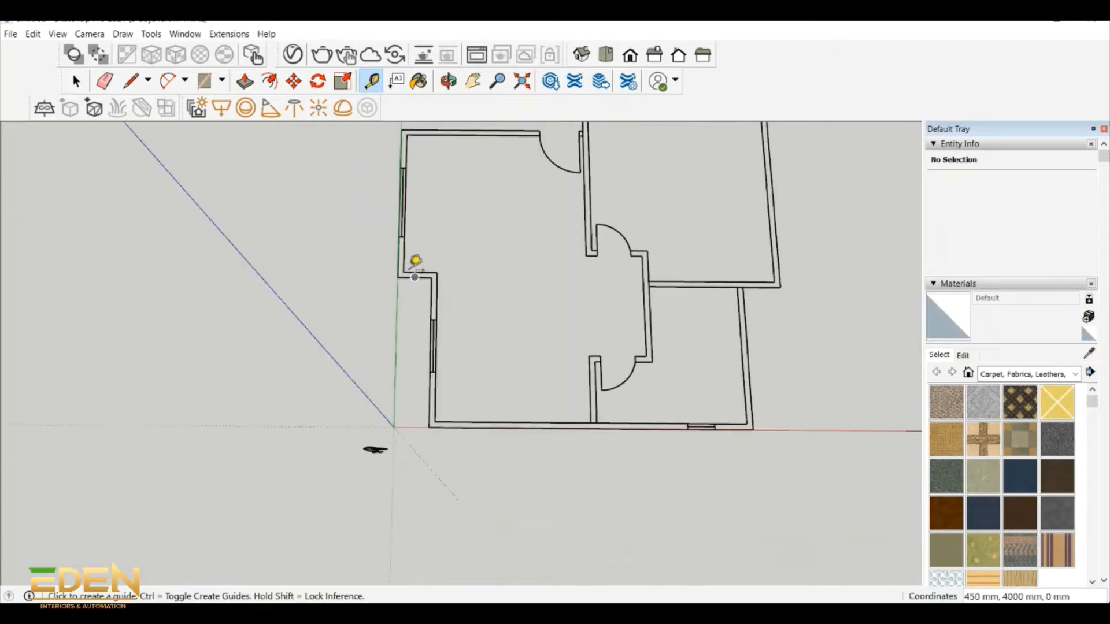
scroll(414, 164, up, 2)
scroll(692, 163, down, 3)
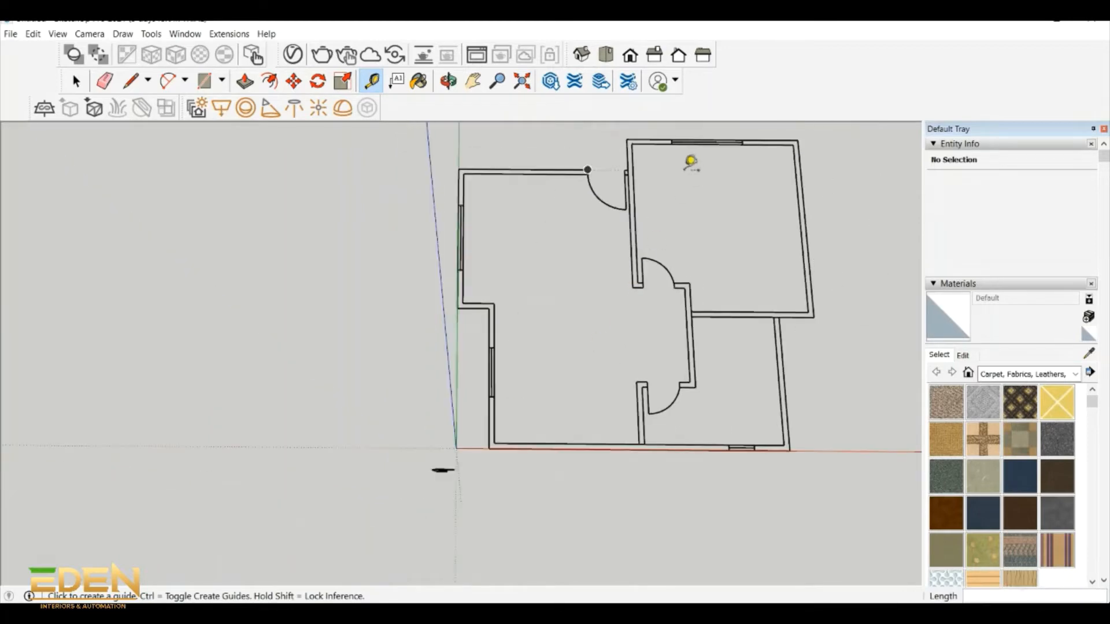
scroll(738, 486, up, 3)
scroll(705, 366, down, 2)
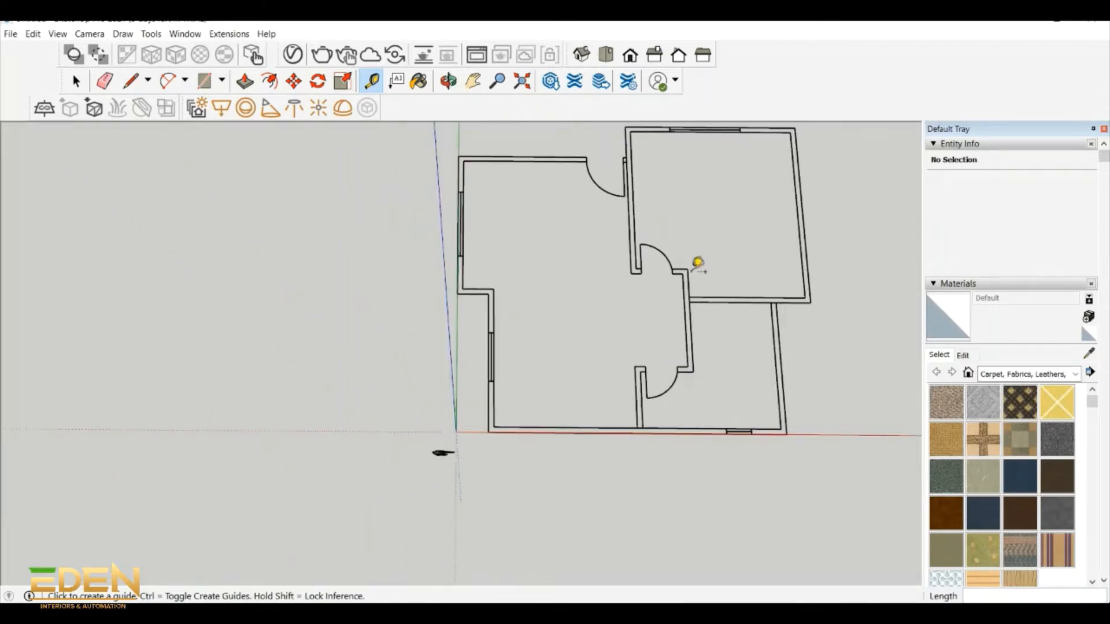
scroll(691, 257, up, 1)
scroll(585, 230, down, 2)
middle_drag(583, 231, 545, 186)
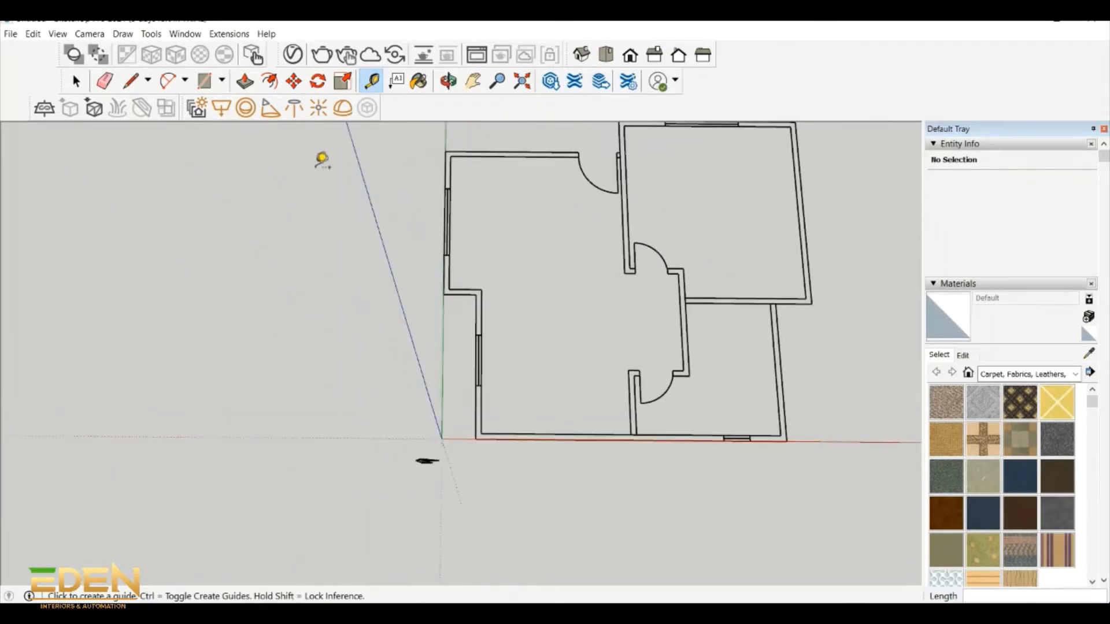
- Examine the floor plan's wall lines, doorways and windows around the main room and the two adjoining rooms
click(75, 81)
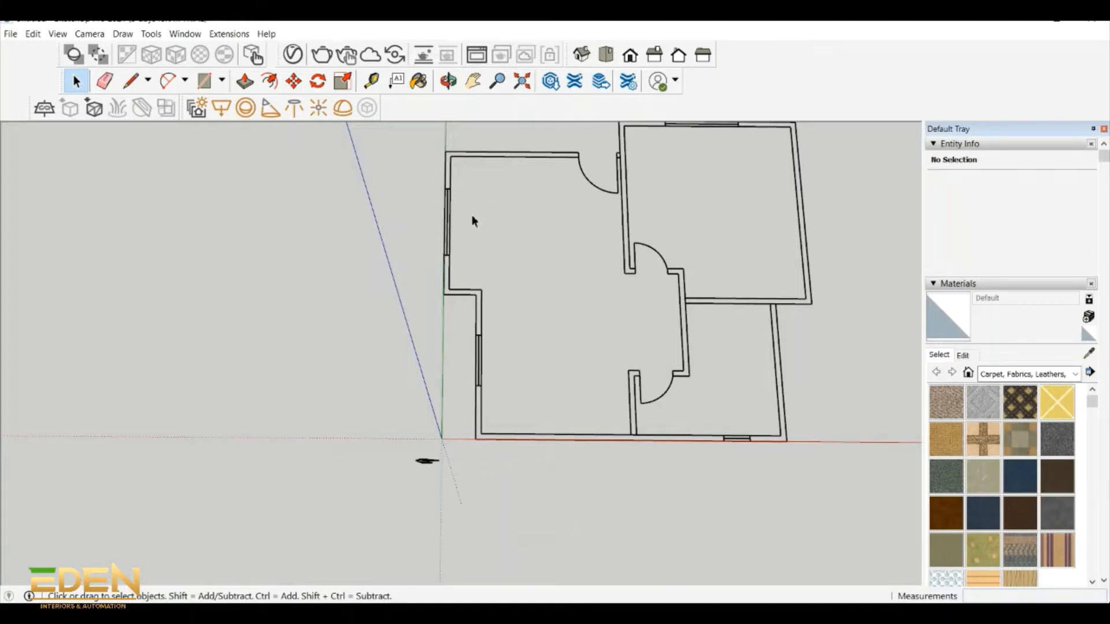
scroll(481, 265, down, 1)
scroll(474, 255, up, 1)
scroll(487, 237, down, 2)
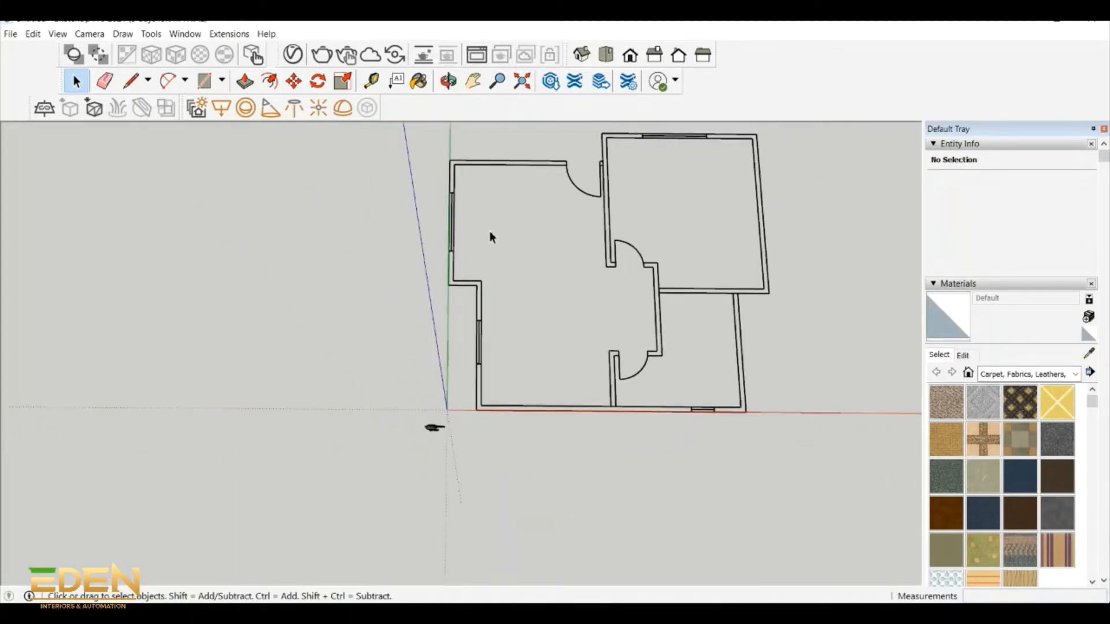
scroll(478, 175, up, 4)
scroll(478, 175, down, 1)
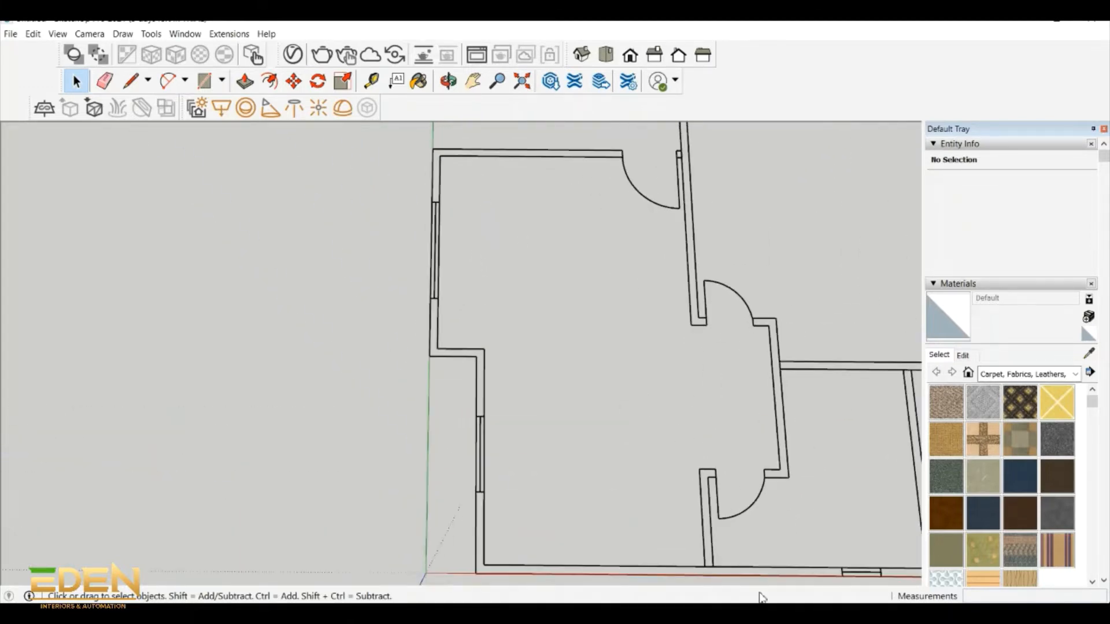
scroll(503, 227, down, 3)
scroll(407, 376, up, 1)
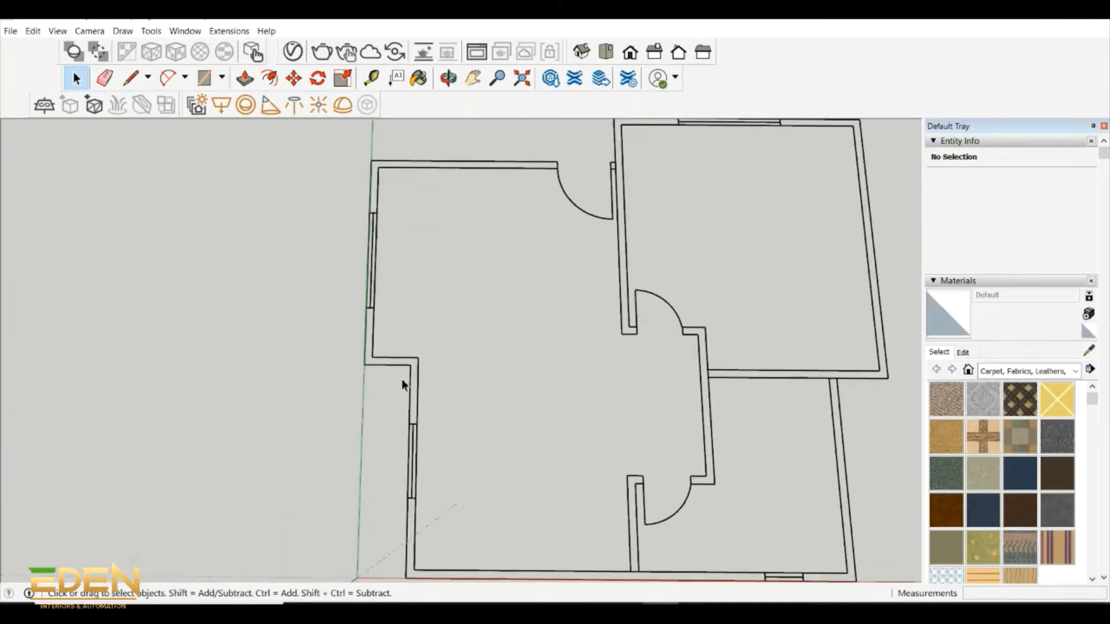
scroll(403, 381, down, 1)
scroll(402, 380, up, 4)
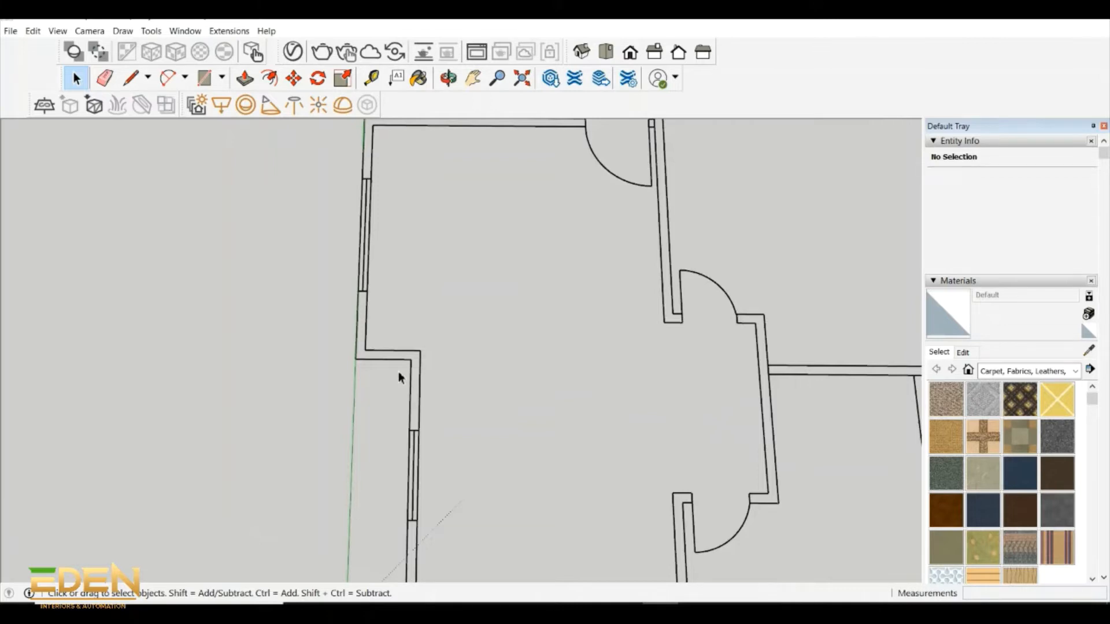
scroll(399, 373, down, 3)
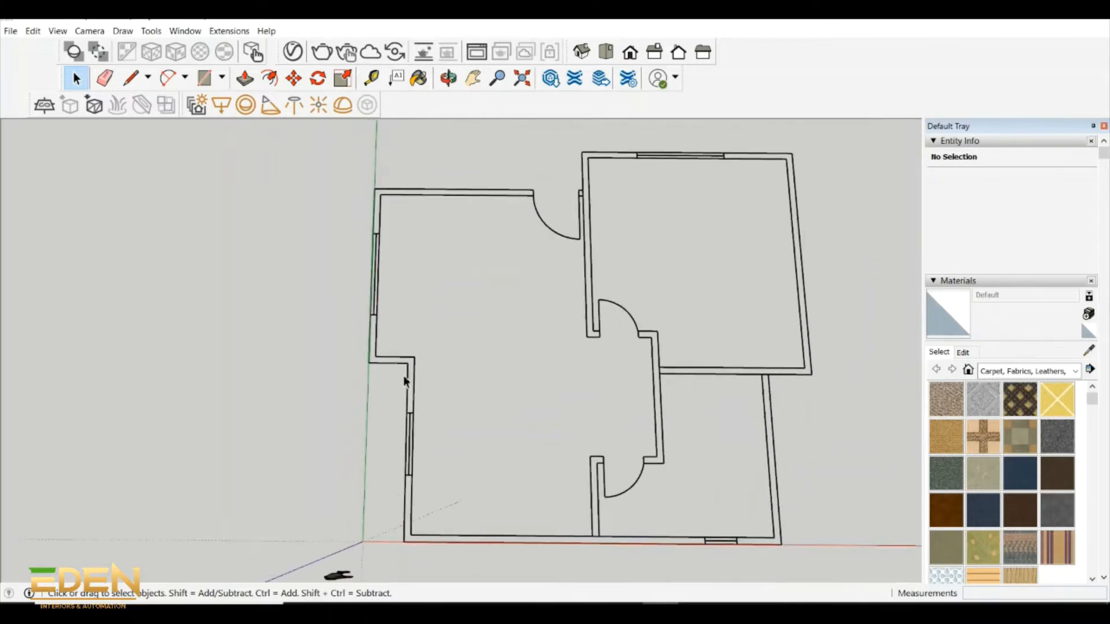
scroll(563, 279, down, 1)
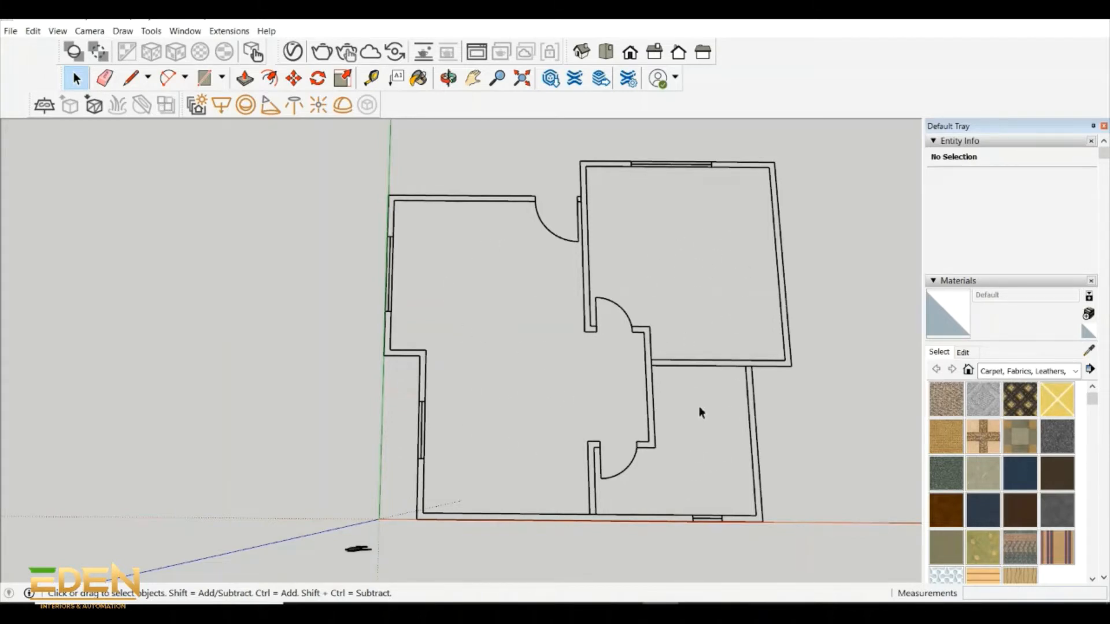
scroll(379, 219, up, 1)
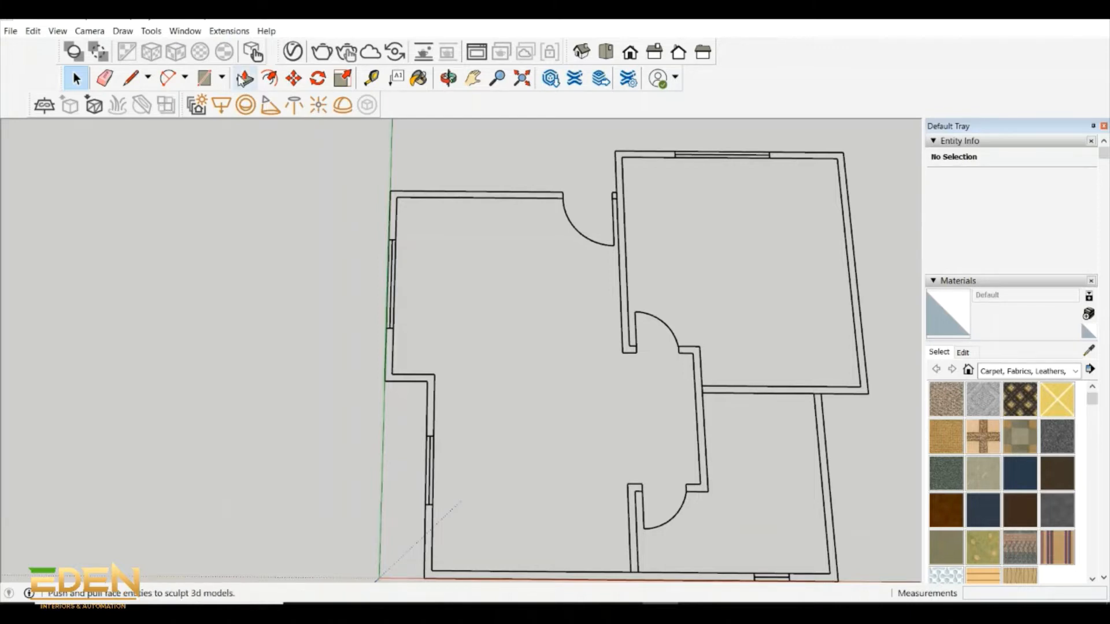
click(204, 78)
scroll(396, 178, up, 2)
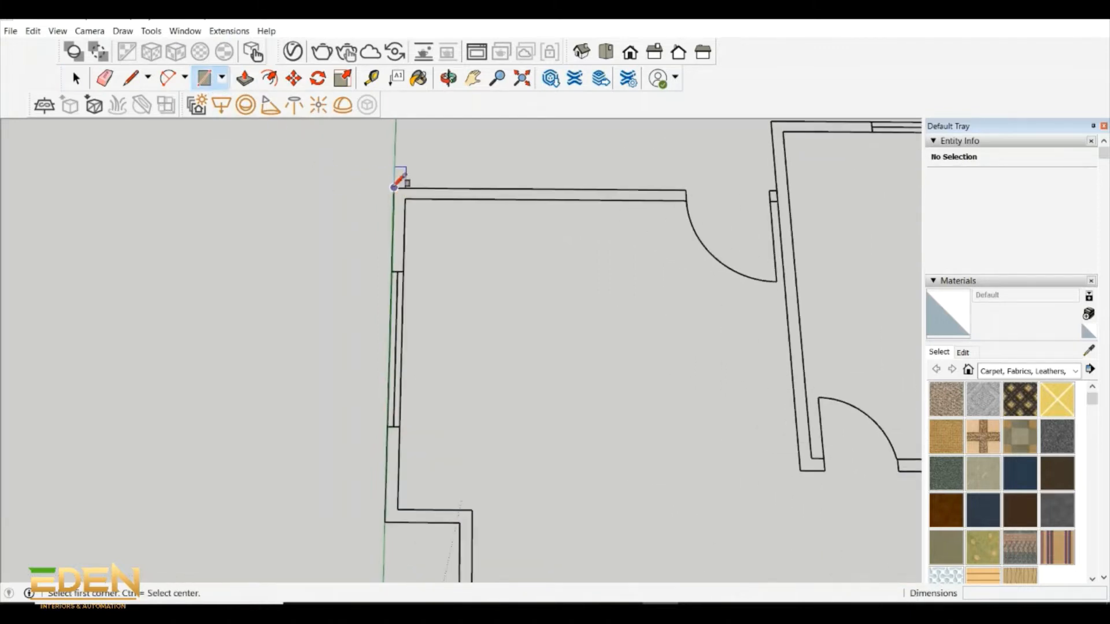
click(131, 78)
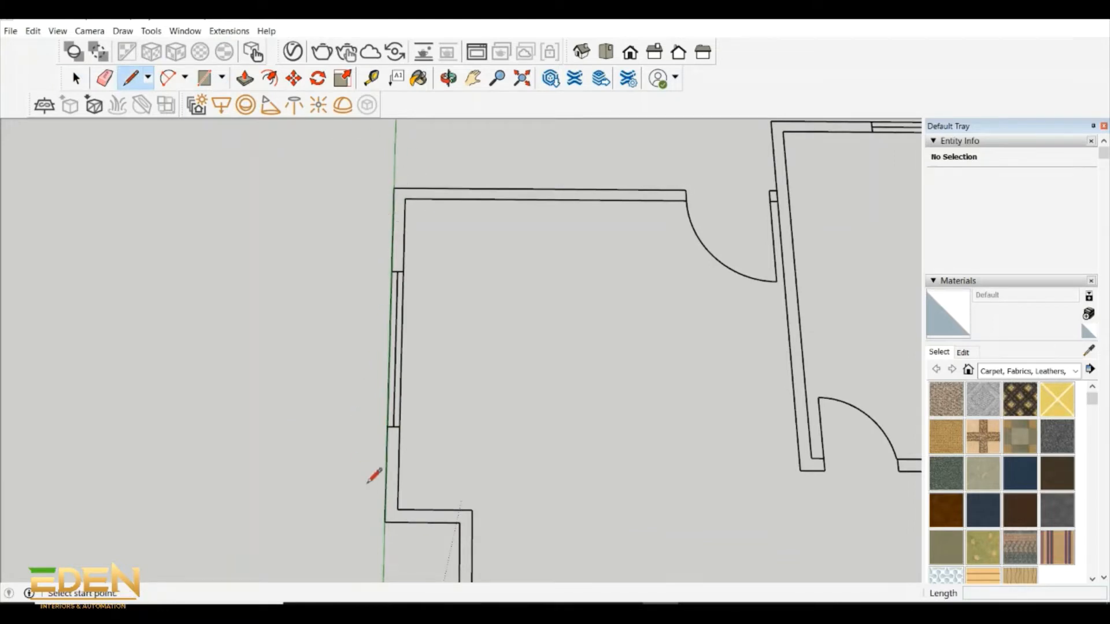
scroll(461, 524, down, 5)
scroll(557, 555, up, 2)
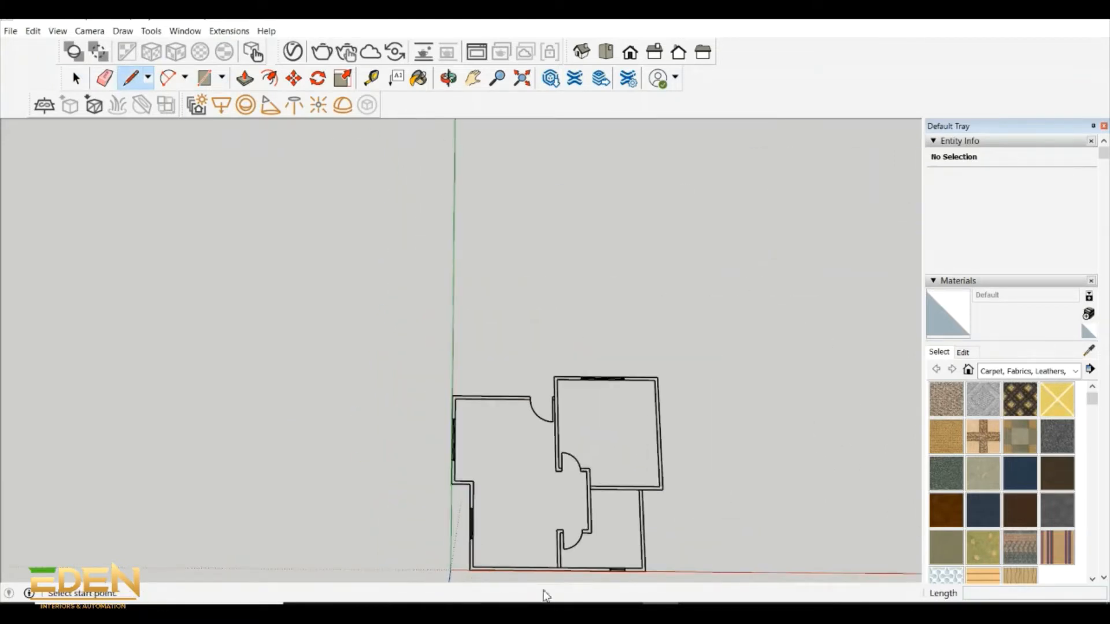
- Draw a rectangle about 3850 mm long over the main room's upper wall, from its outer corner to the entrance door opening
click(204, 78)
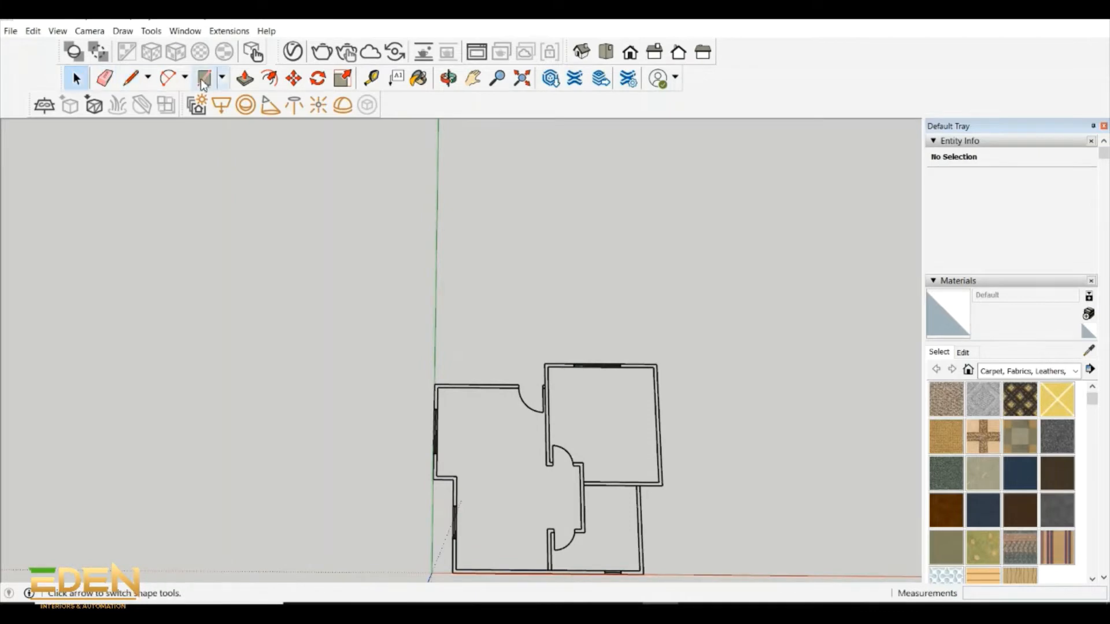
scroll(453, 462, up, 2)
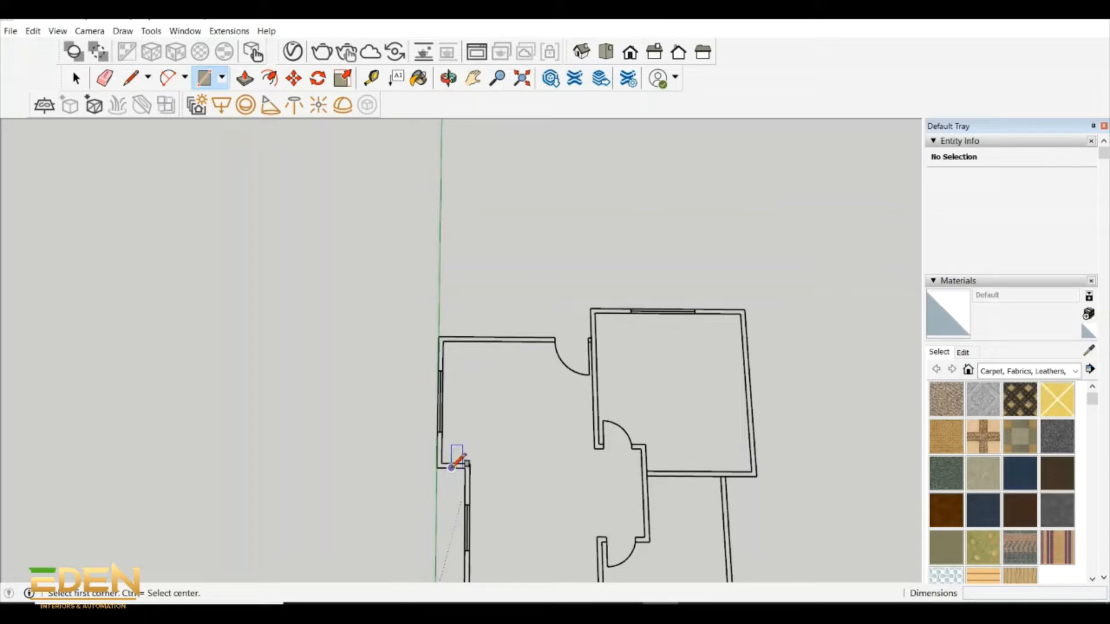
scroll(451, 467, up, 2)
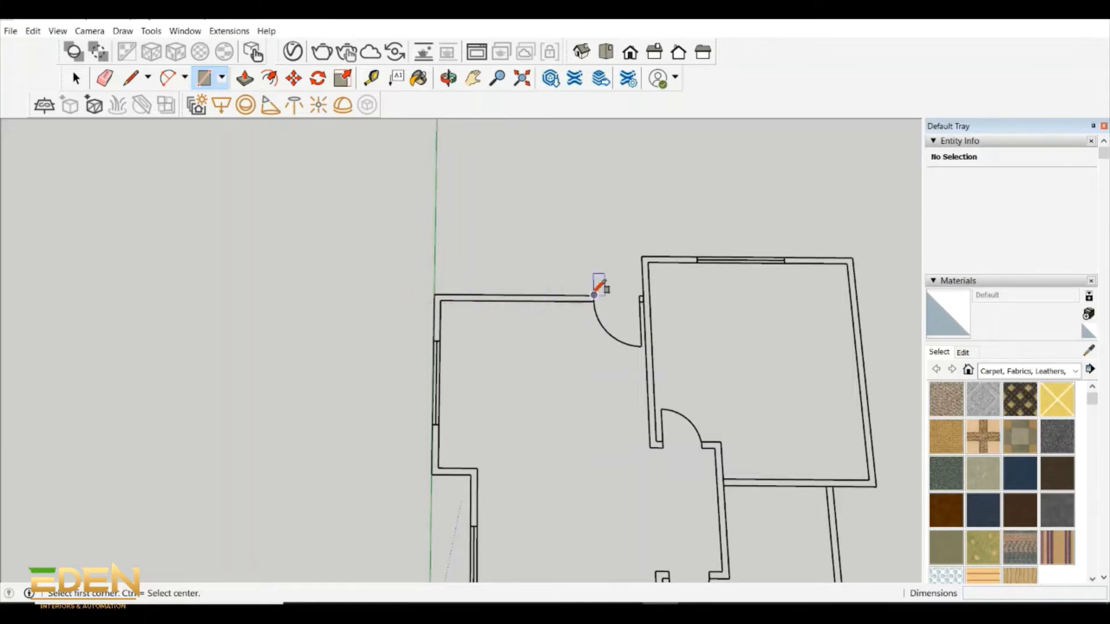
click(435, 294)
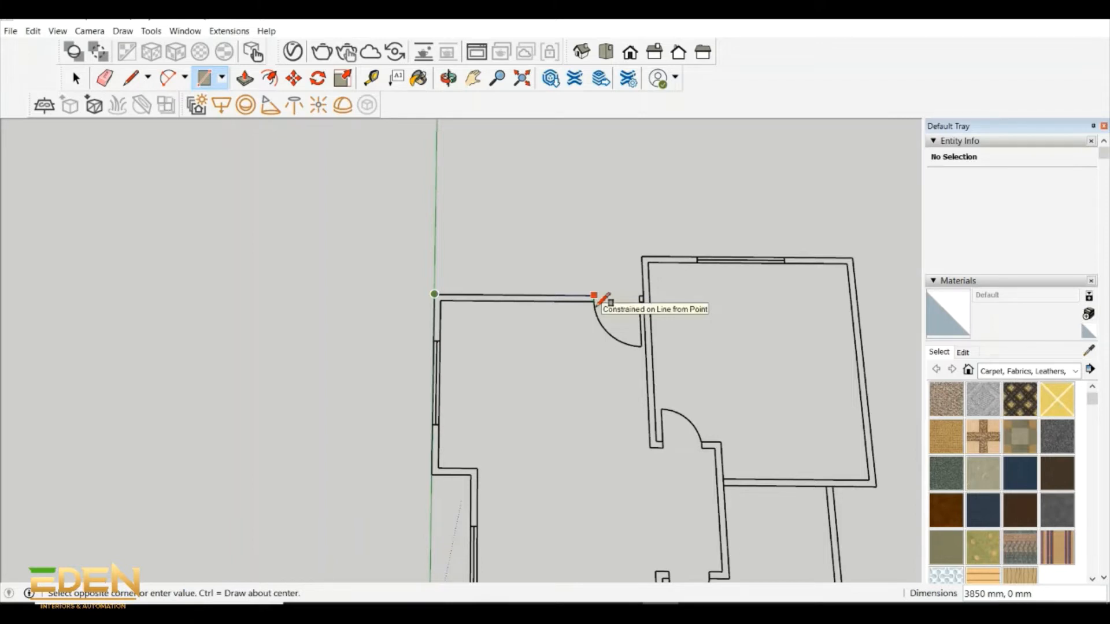
scroll(594, 301, up, 1)
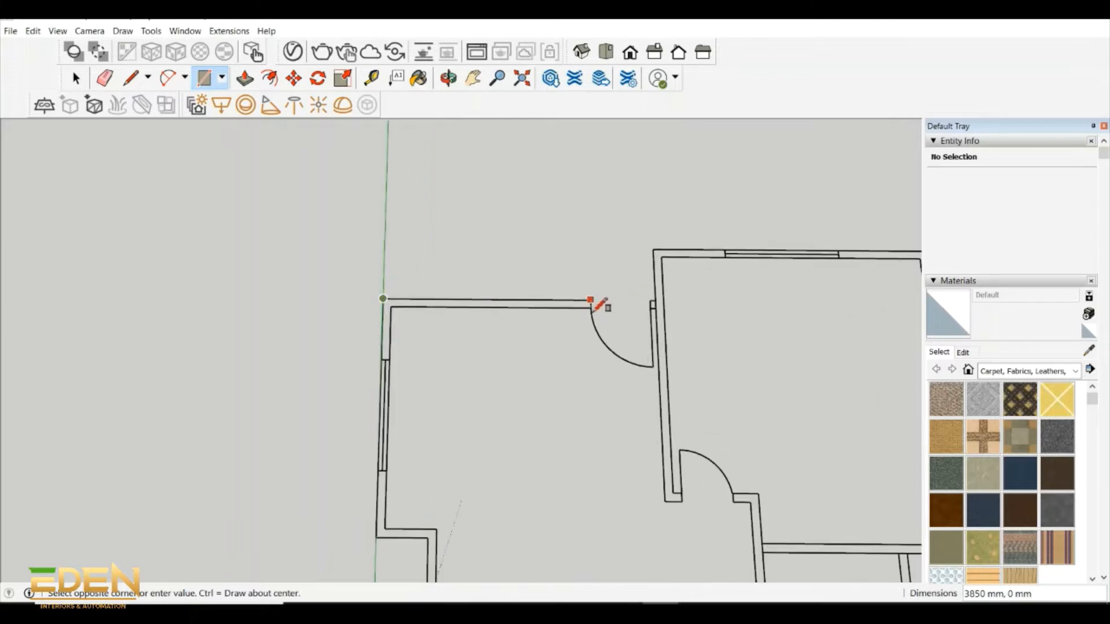
click(591, 305)
- Draw rectangles over the entrance door opening and the short wall stub between it and the large upper room's wall
click(590, 300)
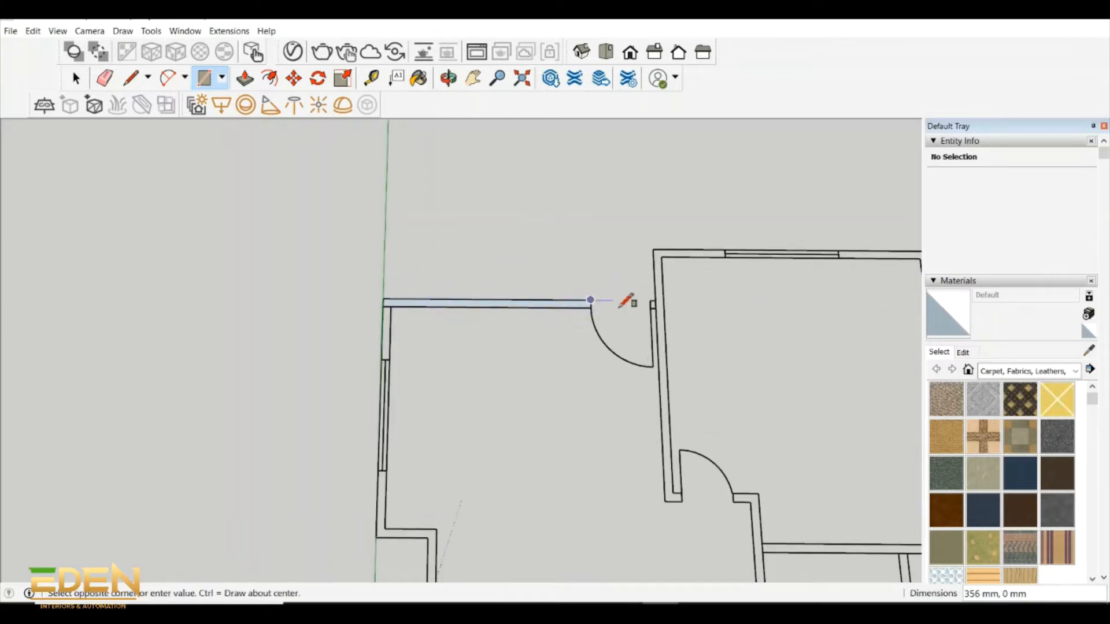
click(651, 308)
scroll(651, 293, up, 4)
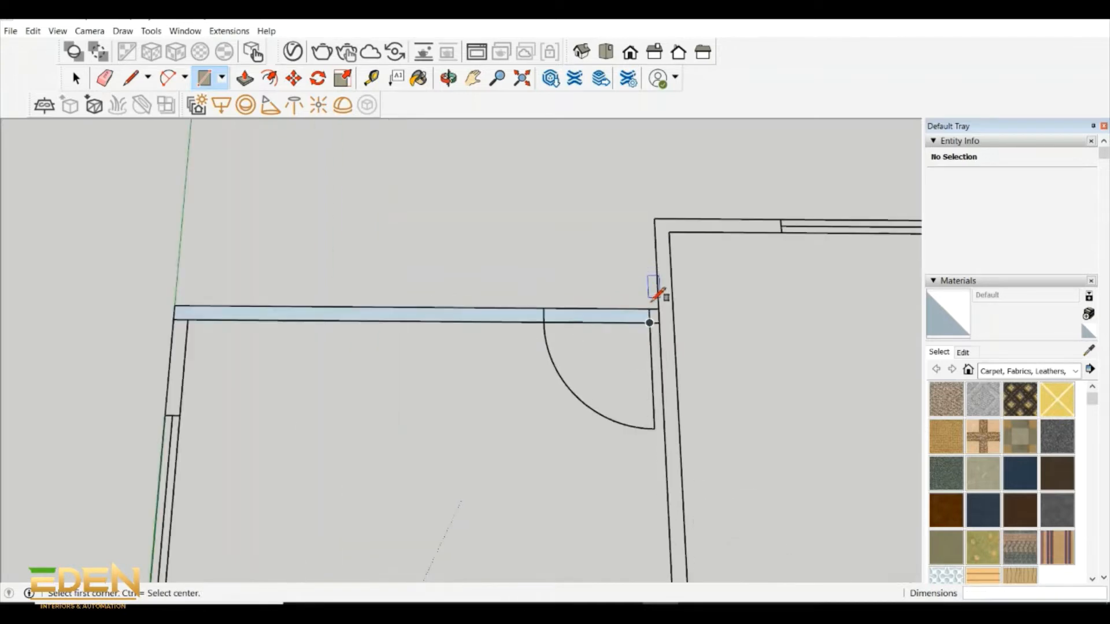
click(651, 311)
click(660, 324)
- Draw a 150 by 4650 mm rectangle over the wall between the main room and the large upper room
scroll(599, 289, down, 1)
scroll(599, 291, down, 1)
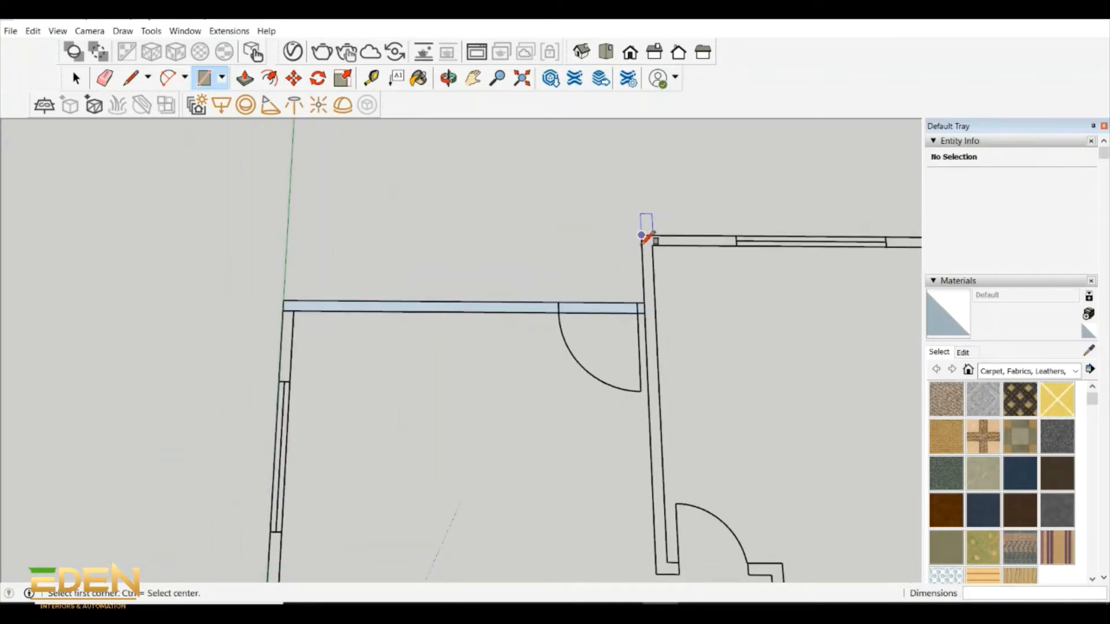
click(641, 238)
scroll(636, 248, down, 2)
scroll(665, 481, up, 3)
click(664, 477)
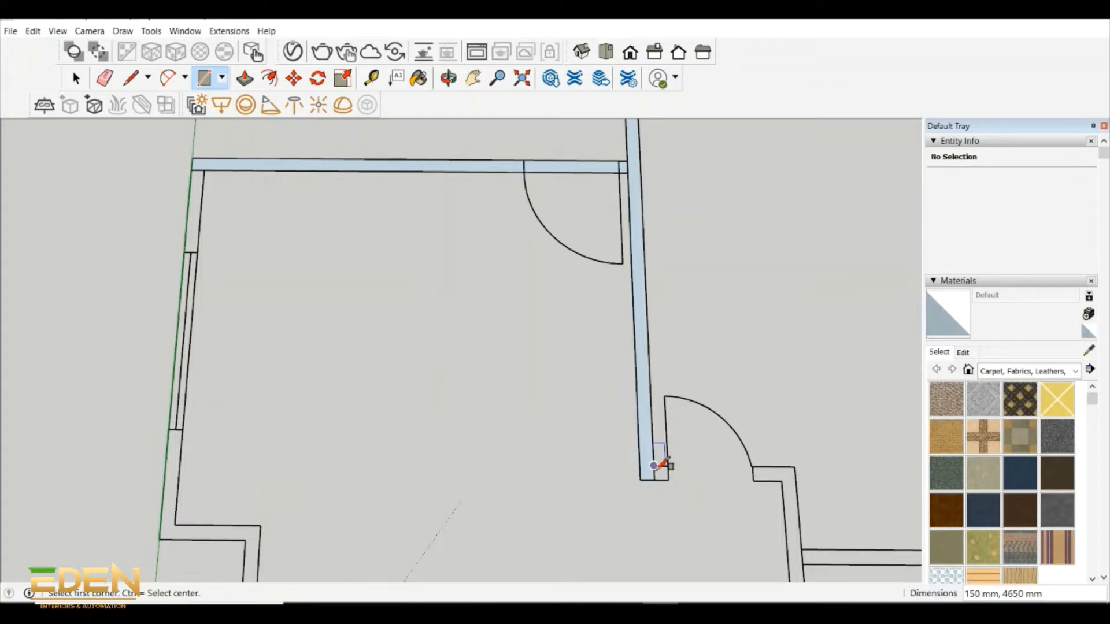
- Draw rectangles over the large upper room's 900 by 150 mm door opening and the short wall pieces on both sides of it
click(653, 465)
click(667, 480)
click(667, 467)
click(754, 481)
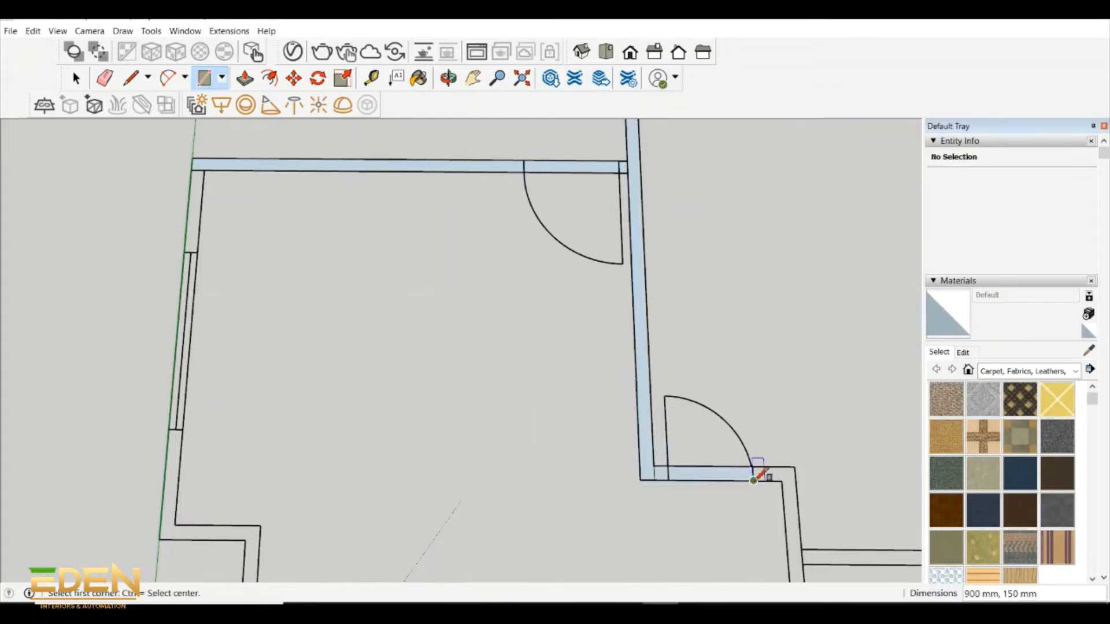
scroll(698, 388, down, 5)
scroll(716, 412, up, 4)
click(716, 413)
click(741, 423)
- Draw a 2750 by 150 mm rectangle over the inner wall running from the upper room's doorway towards the smaller room's doorway
scroll(713, 402, down, 2)
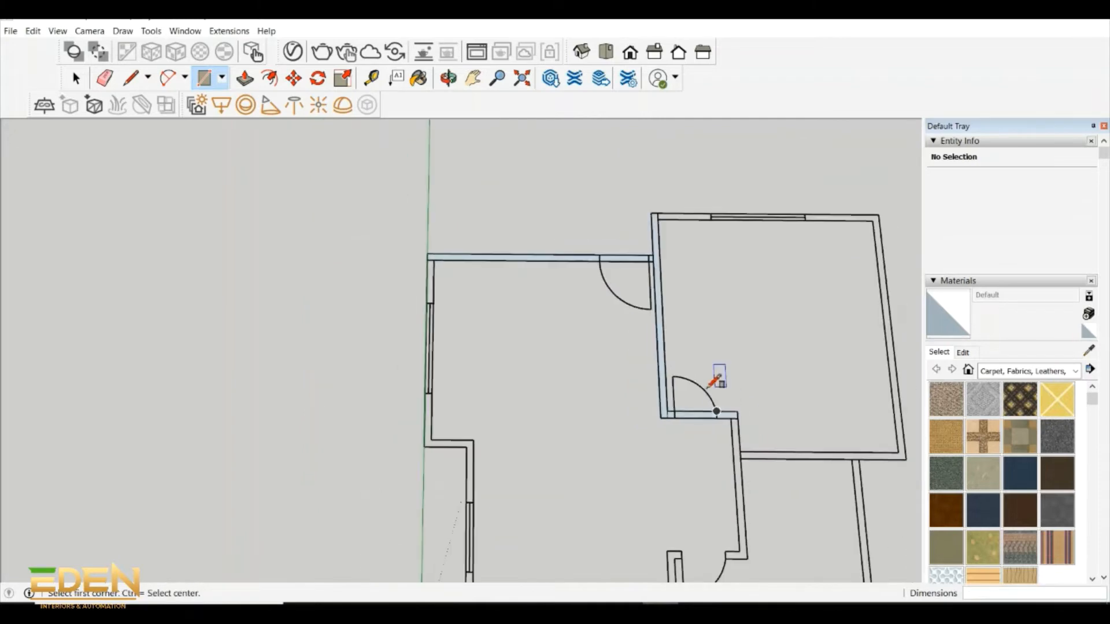
scroll(716, 393, down, 1)
click(717, 410)
scroll(739, 520, up, 2)
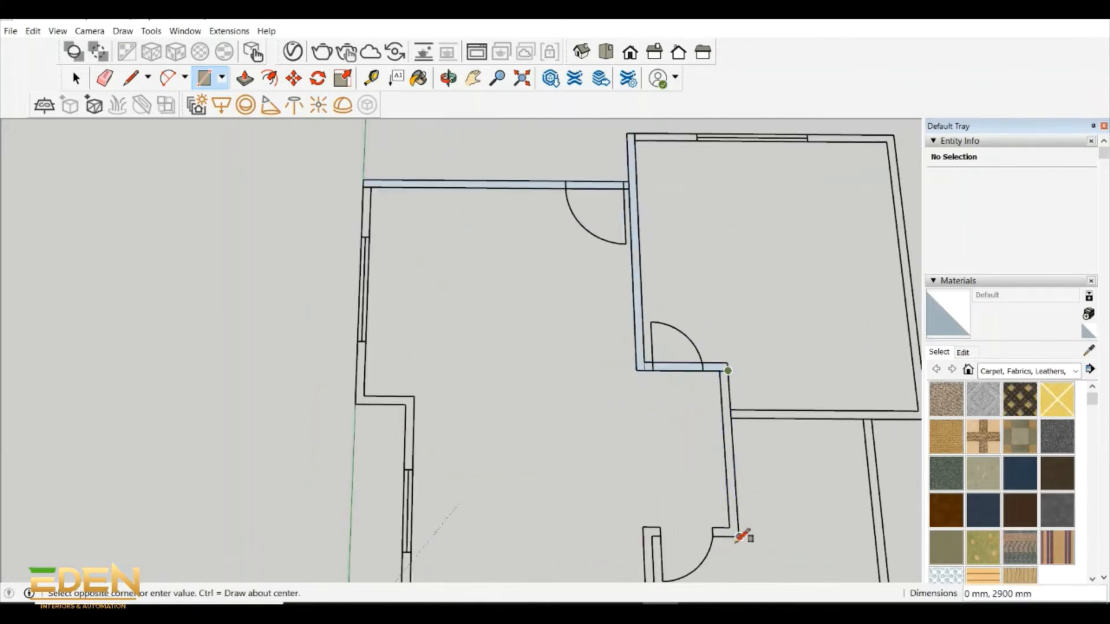
scroll(743, 534, up, 2)
click(737, 527)
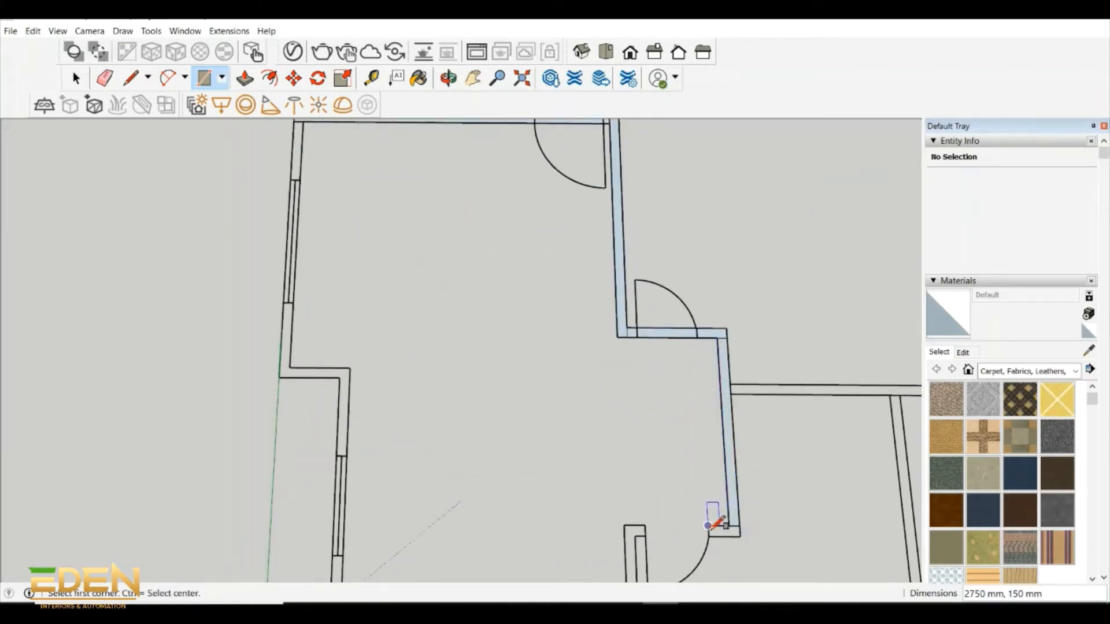
- Draw rectangles over the 450 by 150 mm wall return, the smaller room's door opening and the wall end beyond it
click(708, 526)
click(739, 536)
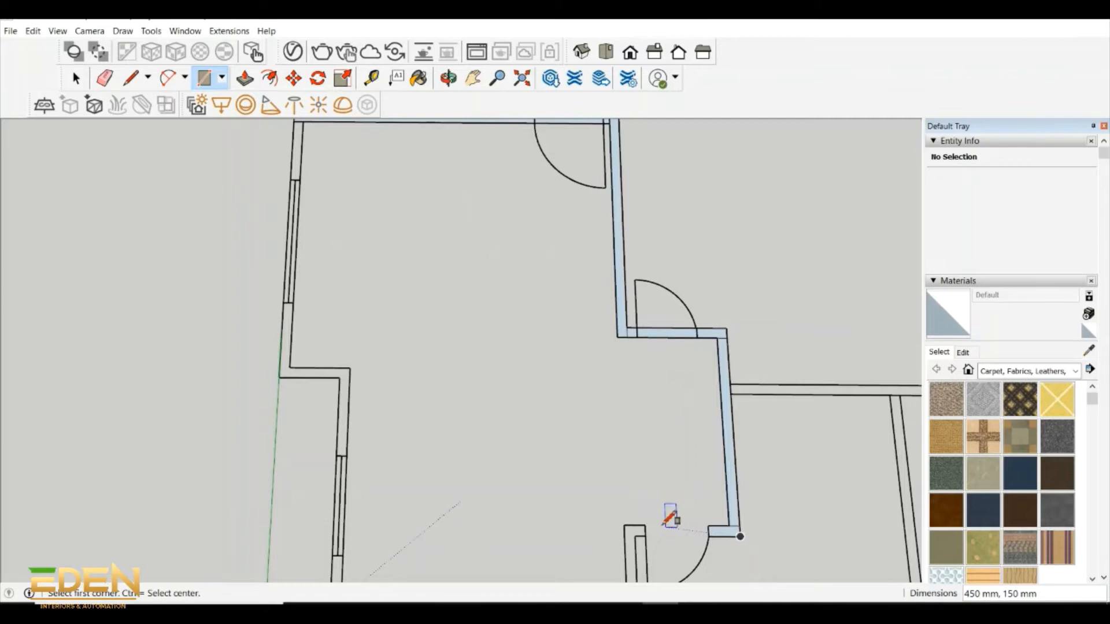
click(645, 525)
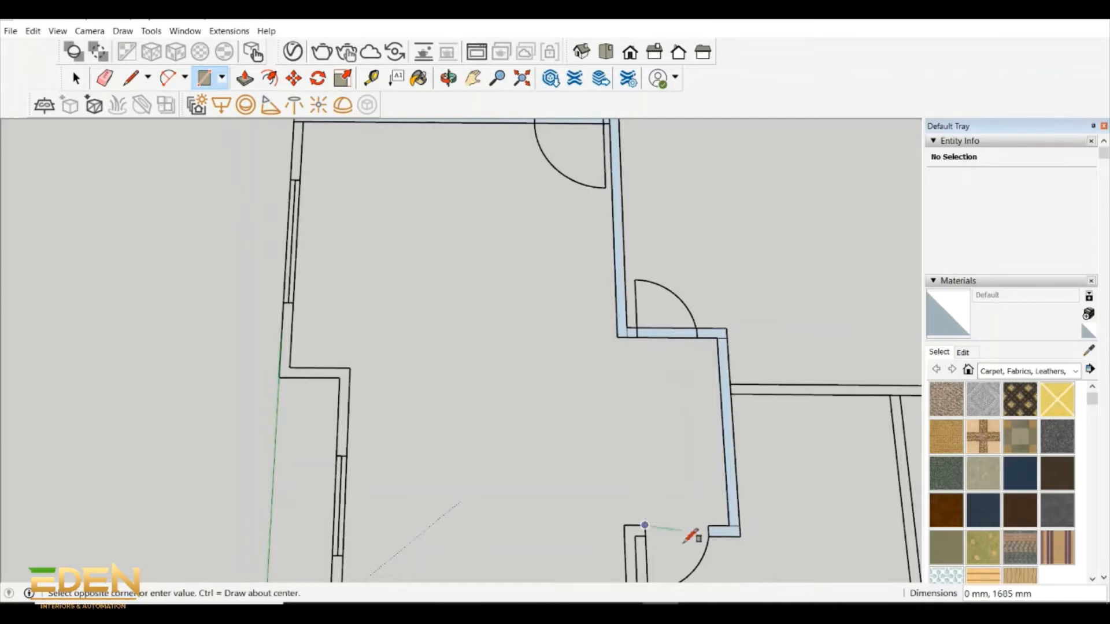
click(708, 536)
click(624, 525)
click(646, 536)
- Draw rectangles over the main room's upper outer side wall: the 1000 by 150 mm segment, the window opening and the remaining wall down to the step
scroll(644, 517, down, 5)
scroll(406, 278, up, 5)
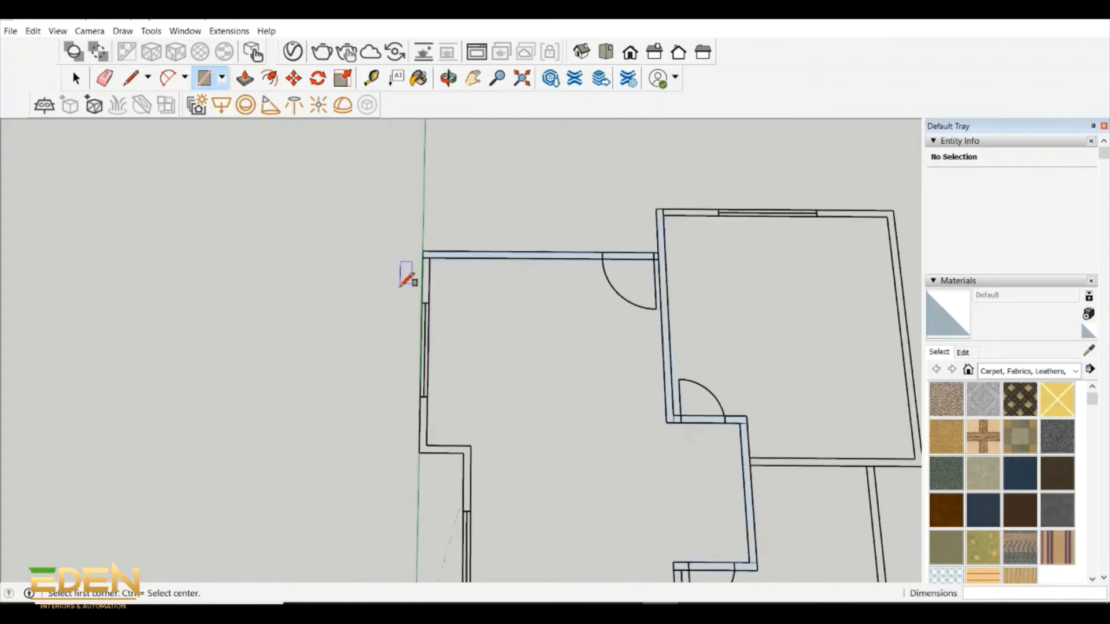
click(428, 252)
click(437, 316)
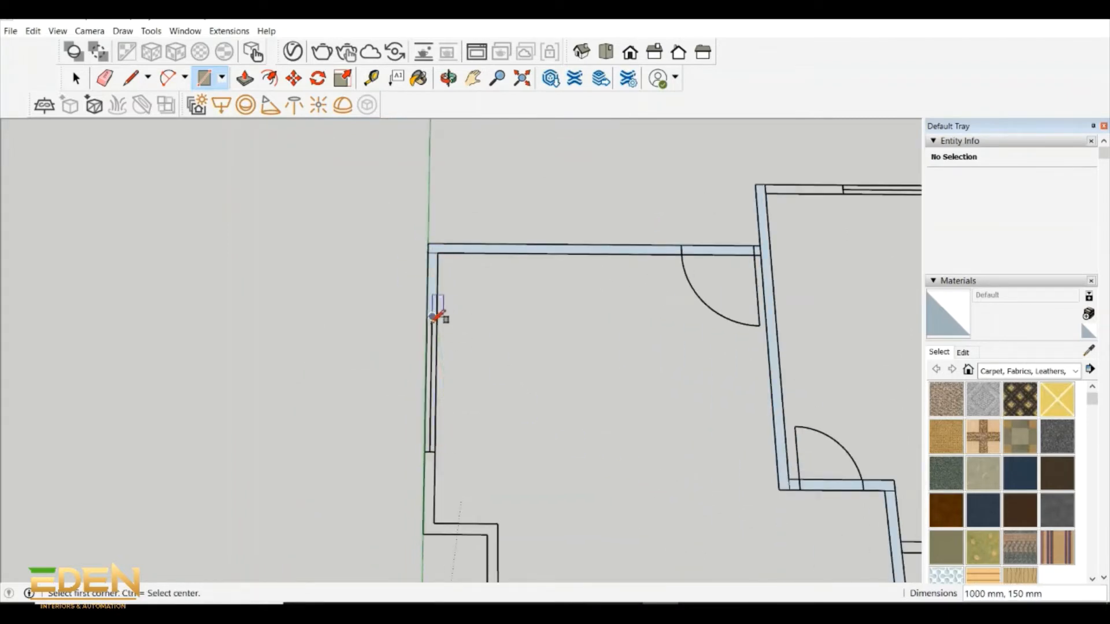
click(426, 316)
click(435, 451)
click(425, 452)
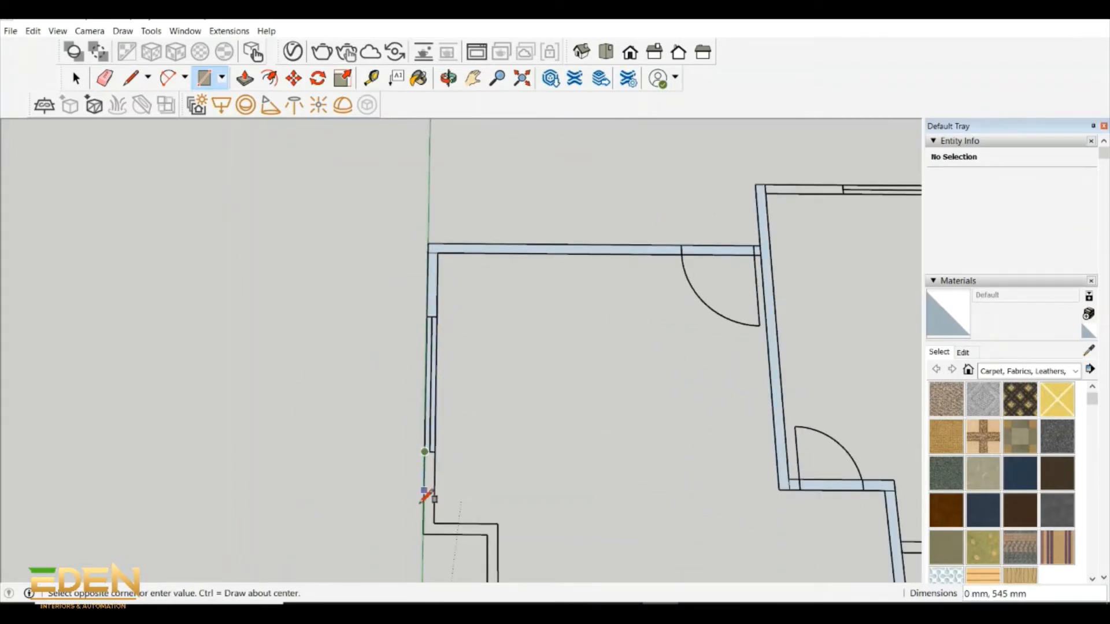
click(434, 535)
- Finish the rectangle over the upper outer side wall and draw one over the short horizontal wall at the step
scroll(445, 456, down, 3)
scroll(447, 413, down, 3)
scroll(445, 408, up, 5)
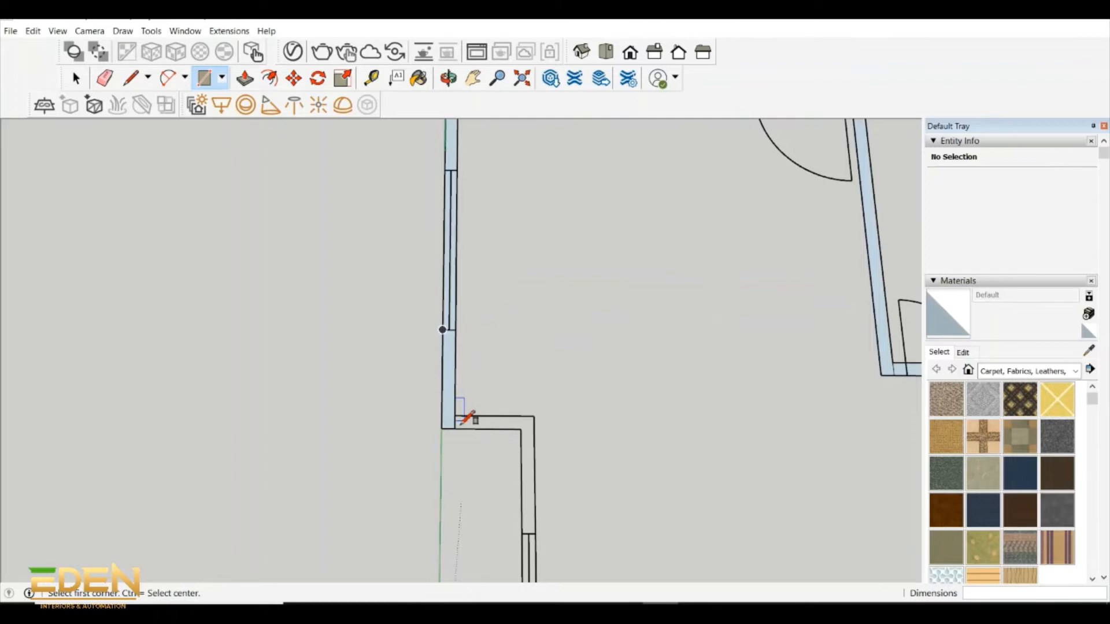
click(455, 415)
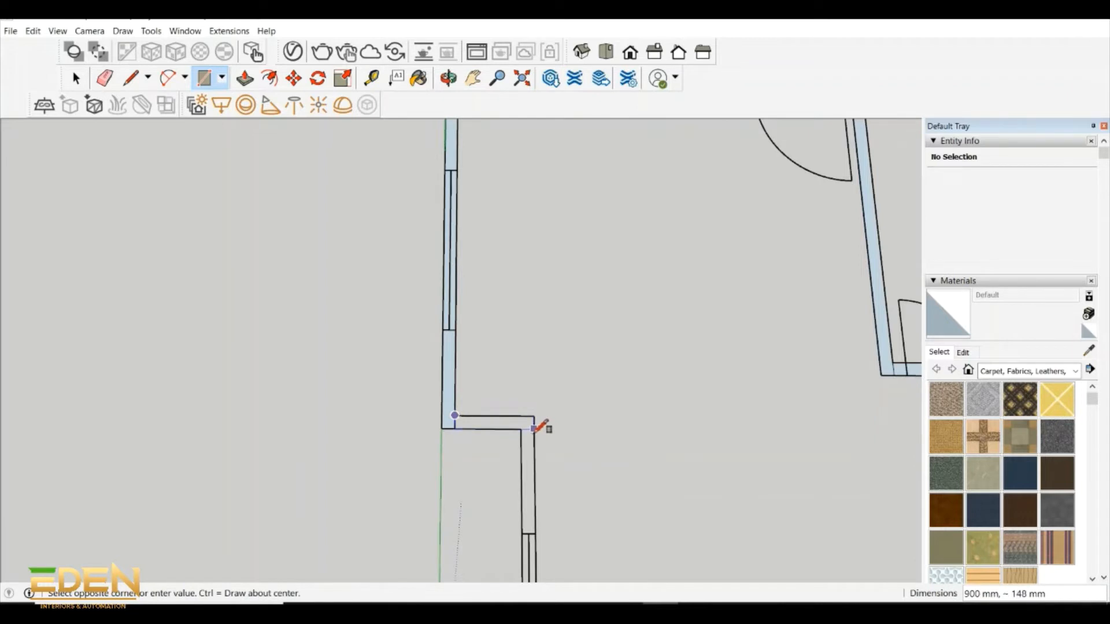
click(522, 429)
- Draw rectangles over the main room's lower outer side wall: the segment above the window, the window opening and the 1300 by 150 mm segment below
scroll(529, 404, down, 4)
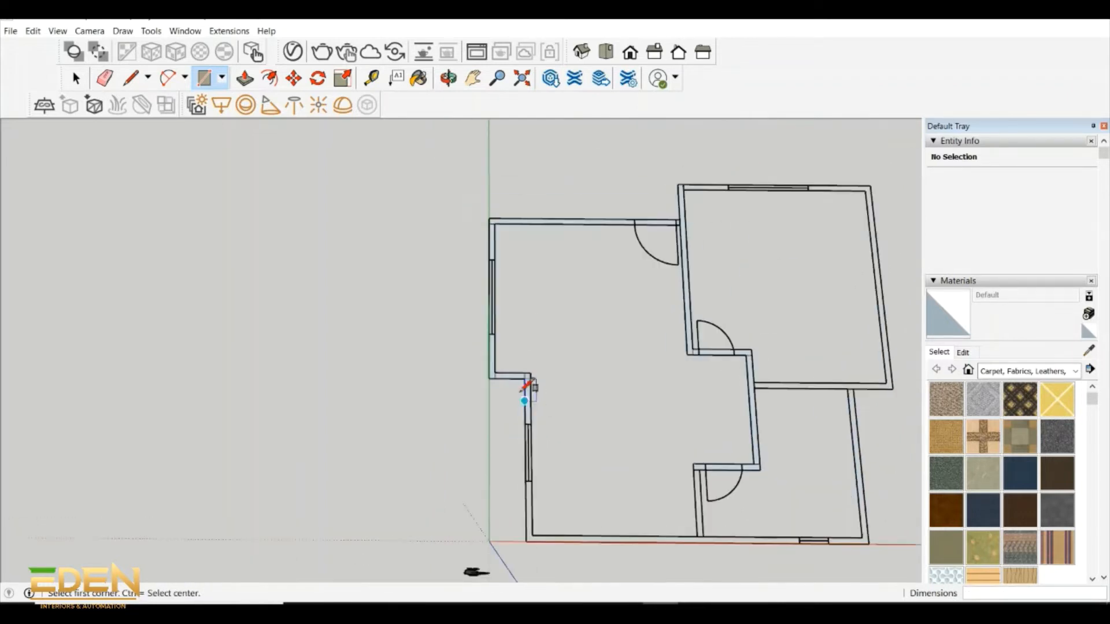
scroll(529, 384, up, 5)
click(536, 432)
scroll(528, 389, down, 3)
scroll(525, 423, up, 3)
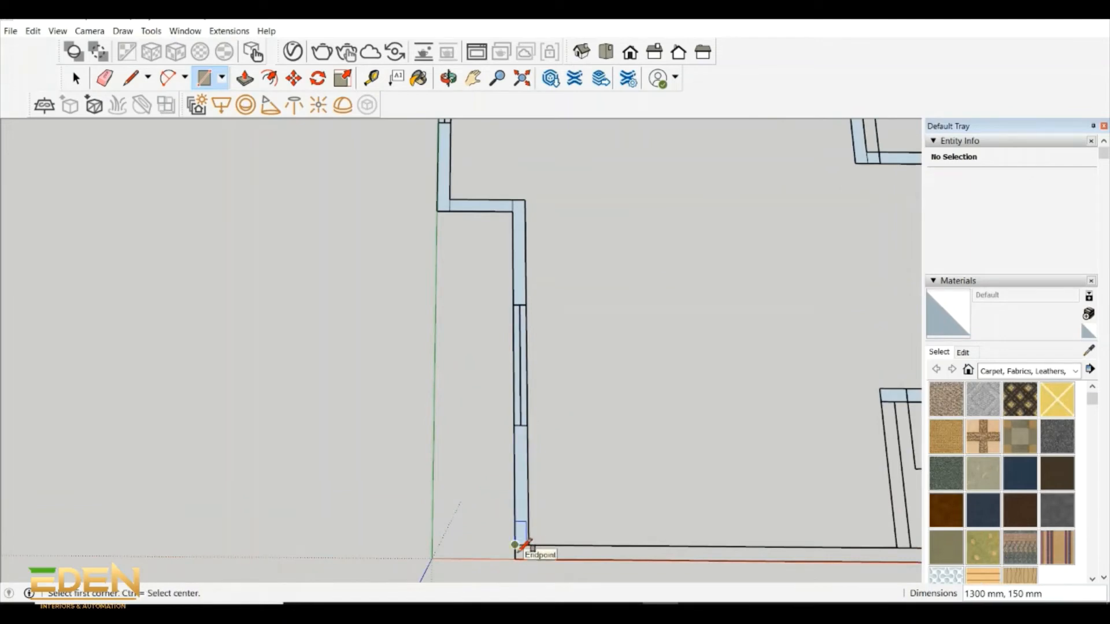
- Draw rectangles over the front wall up to its window, the 700 by 150 mm window opening and the 975 by 150 mm wall end
scroll(523, 548, down, 1)
scroll(747, 556, up, 1)
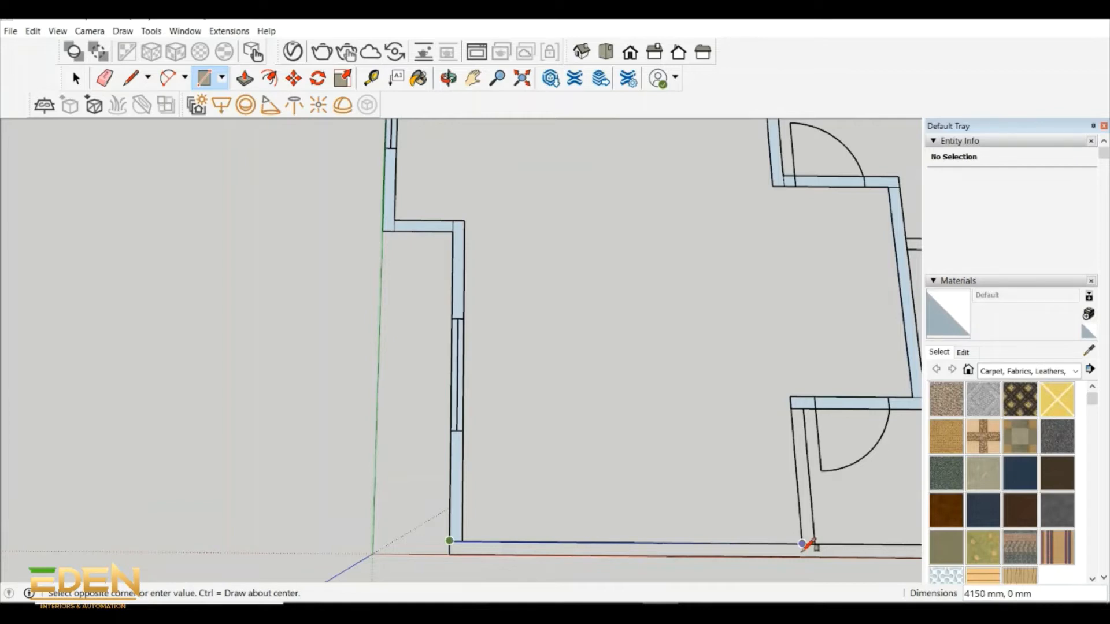
scroll(455, 426, down, 5)
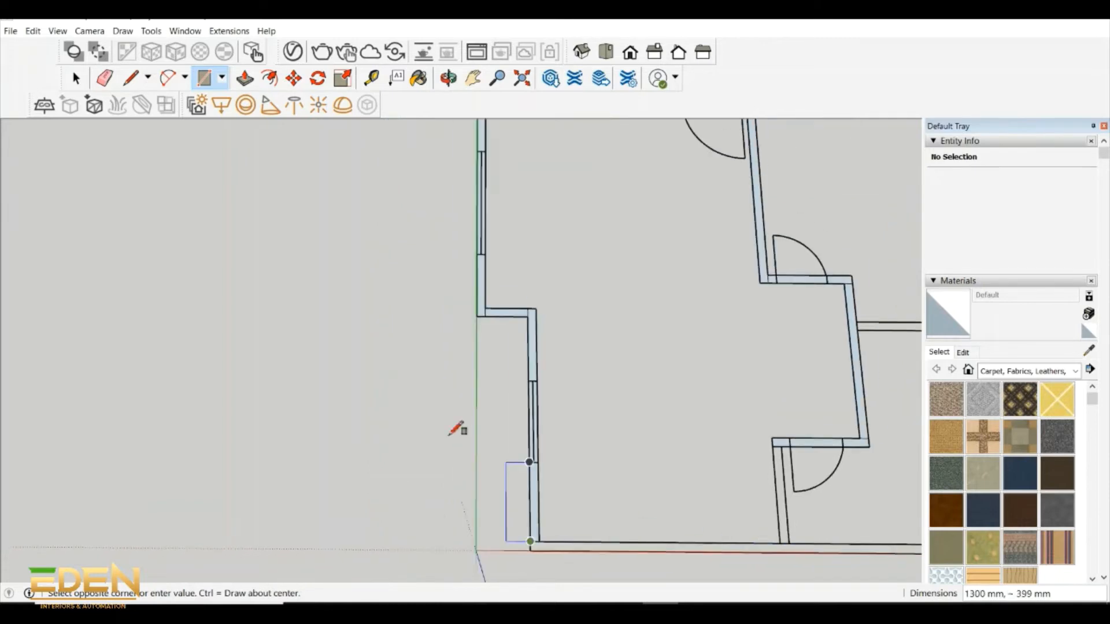
scroll(679, 485, up, 4)
click(677, 488)
click(676, 489)
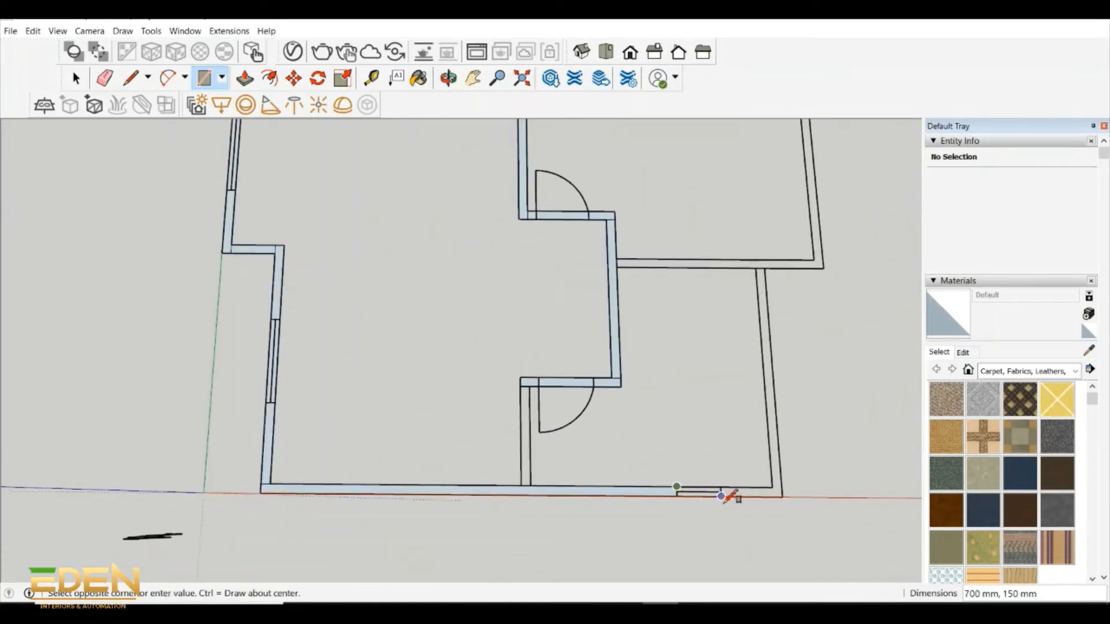
click(721, 495)
click(721, 488)
click(782, 498)
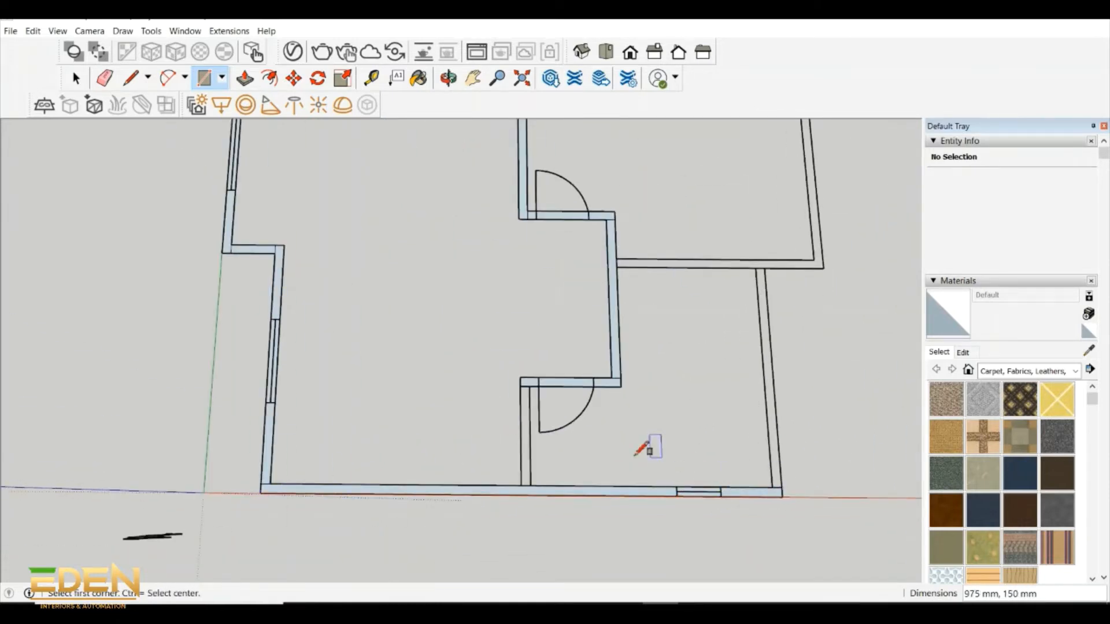
- Draw rectangles over the inner wall between the main and smaller rooms and the 2350 by 150 mm wall dividing the smaller and upper rooms
click(524, 382)
click(532, 484)
scroll(613, 337, down, 1)
scroll(595, 321, down, 3)
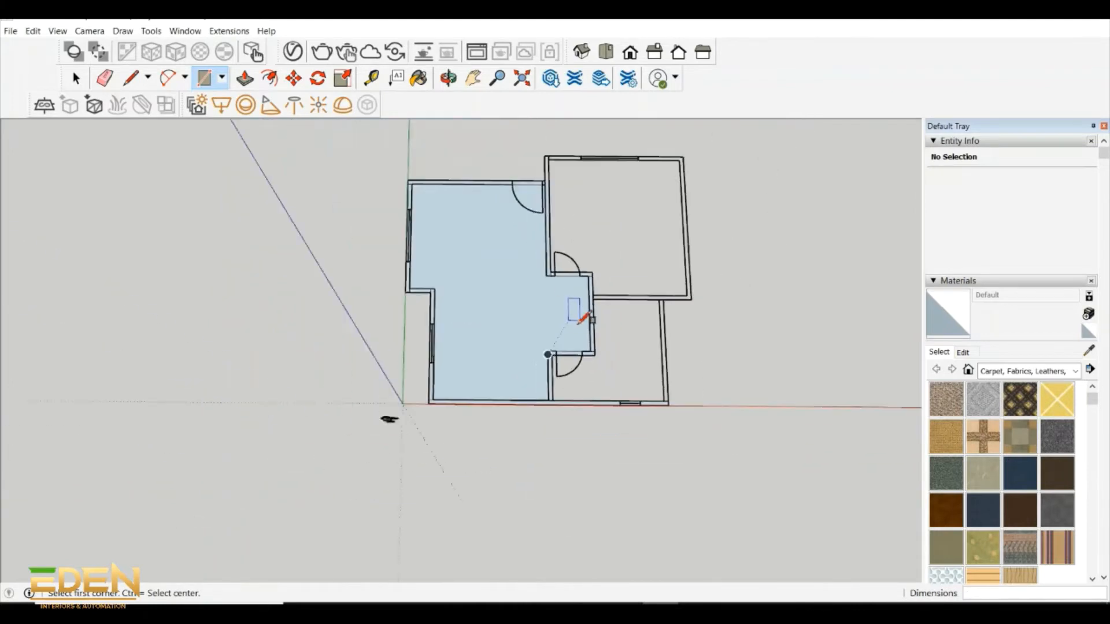
scroll(592, 300, up, 4)
click(586, 301)
click(723, 311)
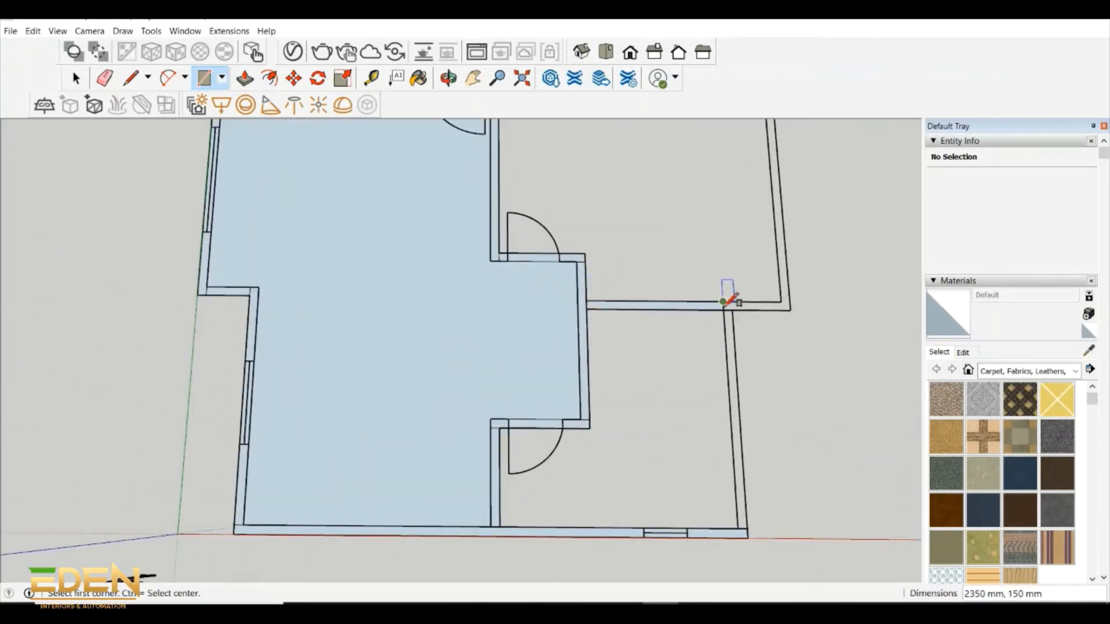
- Draw rectangles over the dividing wall's 1150 mm extension to the outer corner and the smaller room's 3650 by 150 mm outer side wall
click(722, 301)
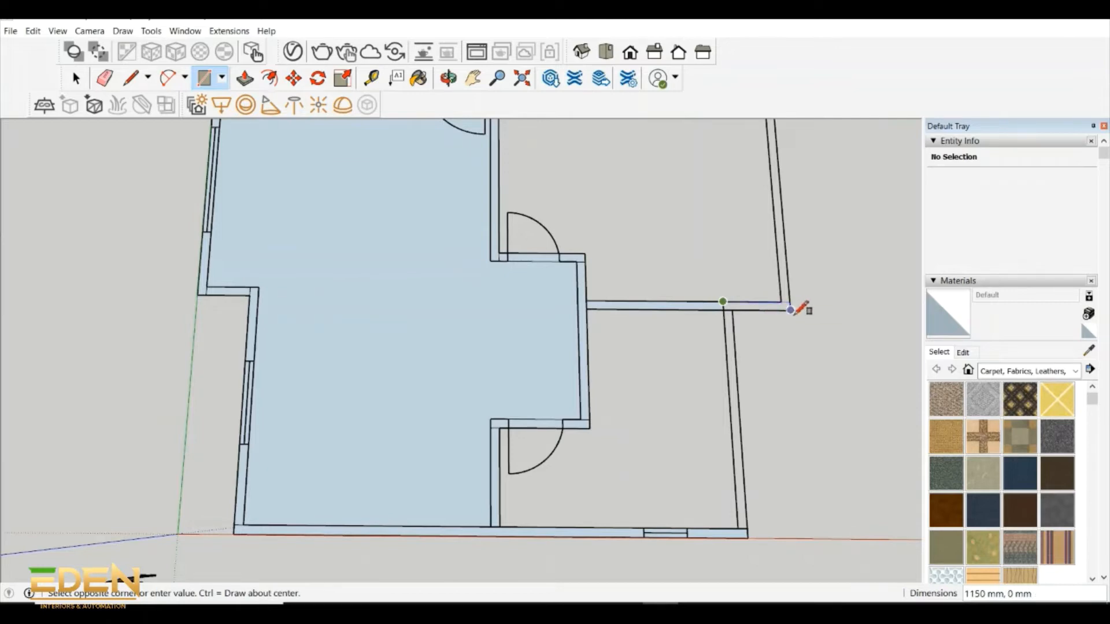
click(790, 311)
click(723, 311)
click(747, 538)
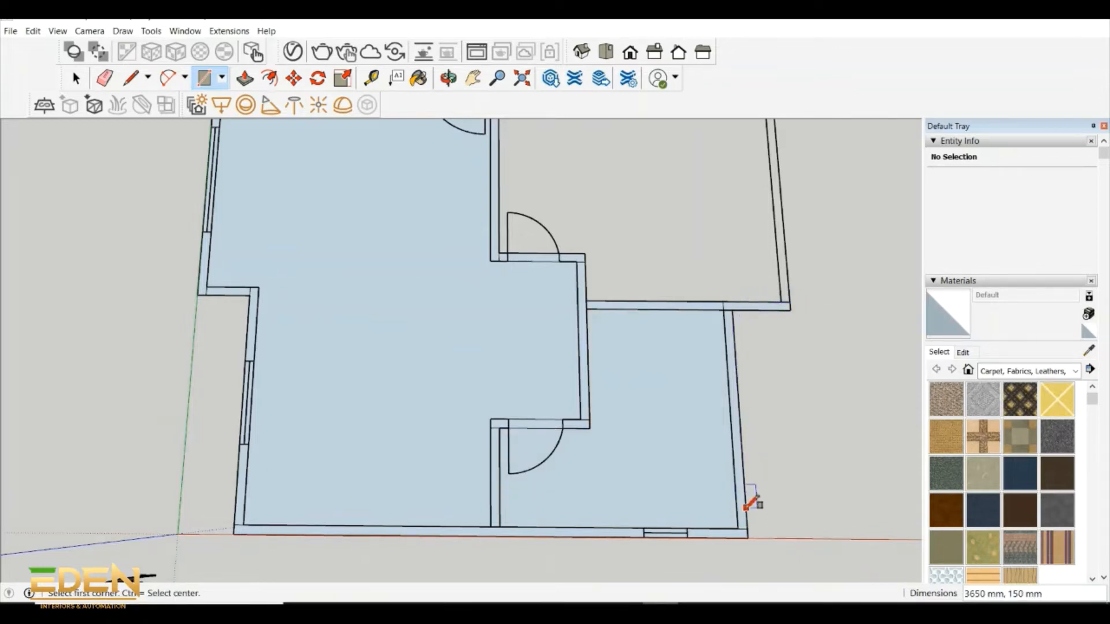
- Draw rectangles over the large upper room's window wall: the 1200 by 150 mm segment, the window opening and the remaining wall to the corner
scroll(748, 506, down, 4)
scroll(634, 248, up, 1)
click(605, 231)
scroll(758, 232, up, 2)
scroll(644, 225, up, 5)
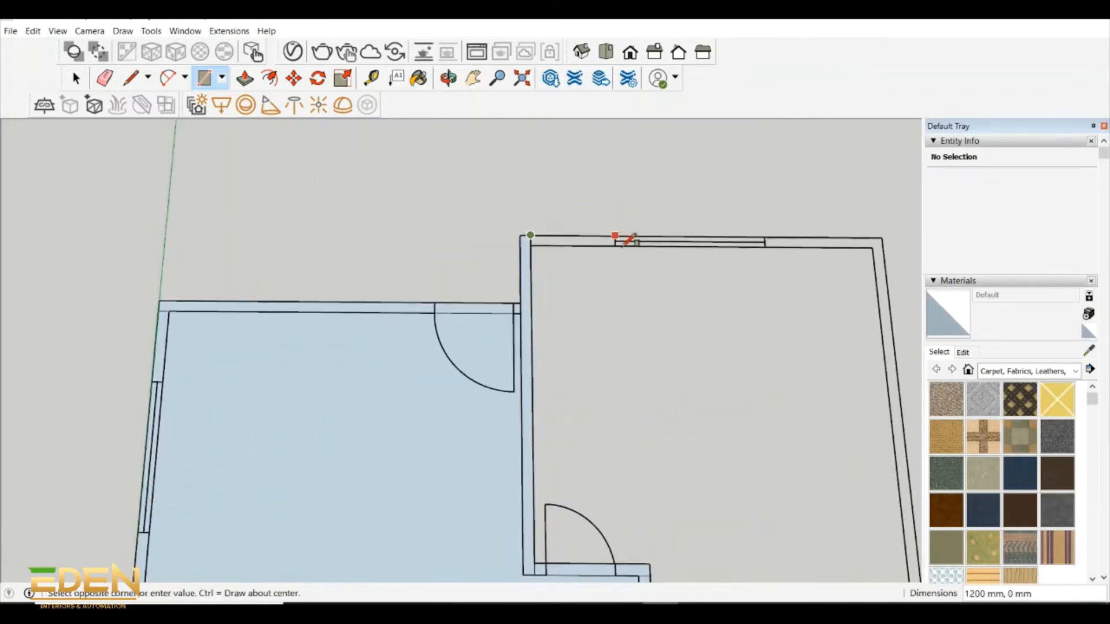
click(615, 246)
click(615, 237)
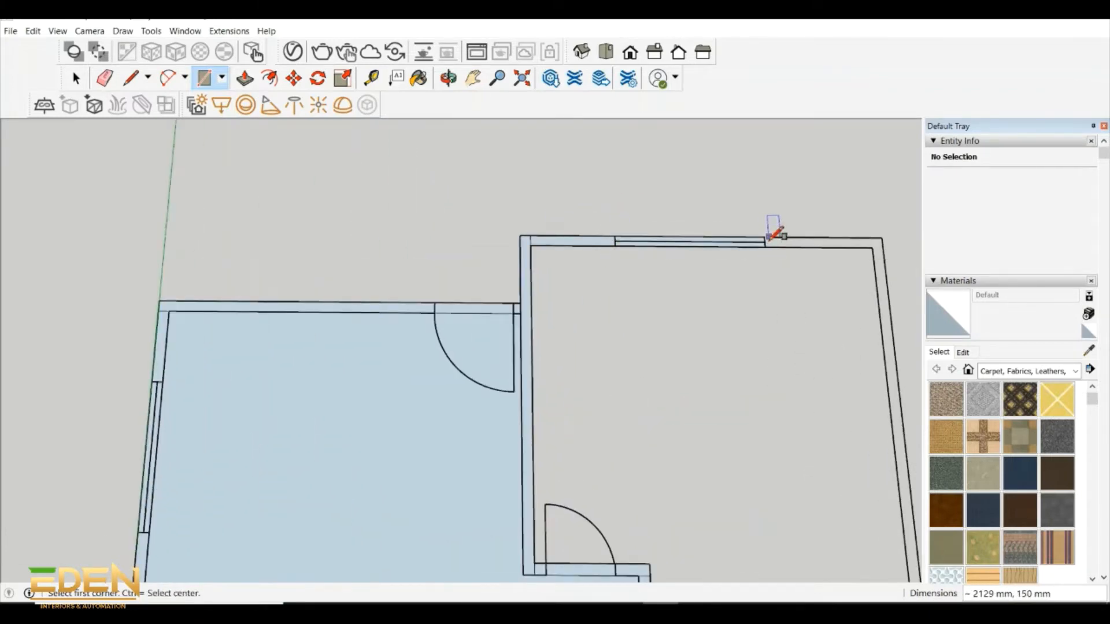
scroll(706, 274, down, 2)
scroll(824, 249, up, 1)
click(826, 249)
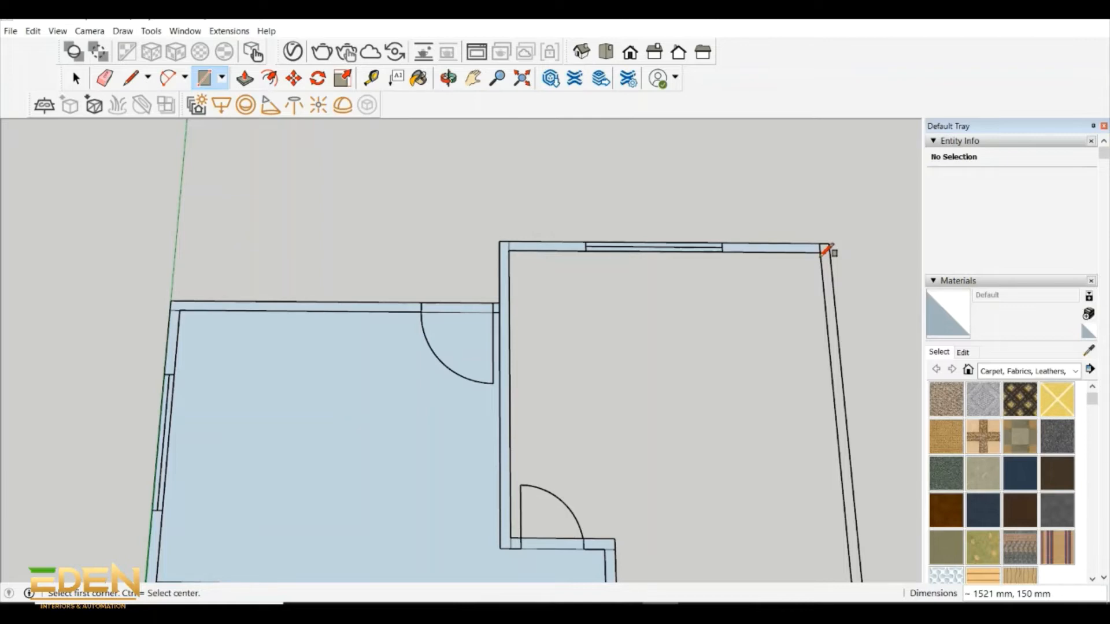
- Draw a rectangle over the large upper room's outer side wall, from the window wall down to the dividing wall
scroll(838, 322, down, 4)
click(859, 497)
scroll(743, 428, down, 2)
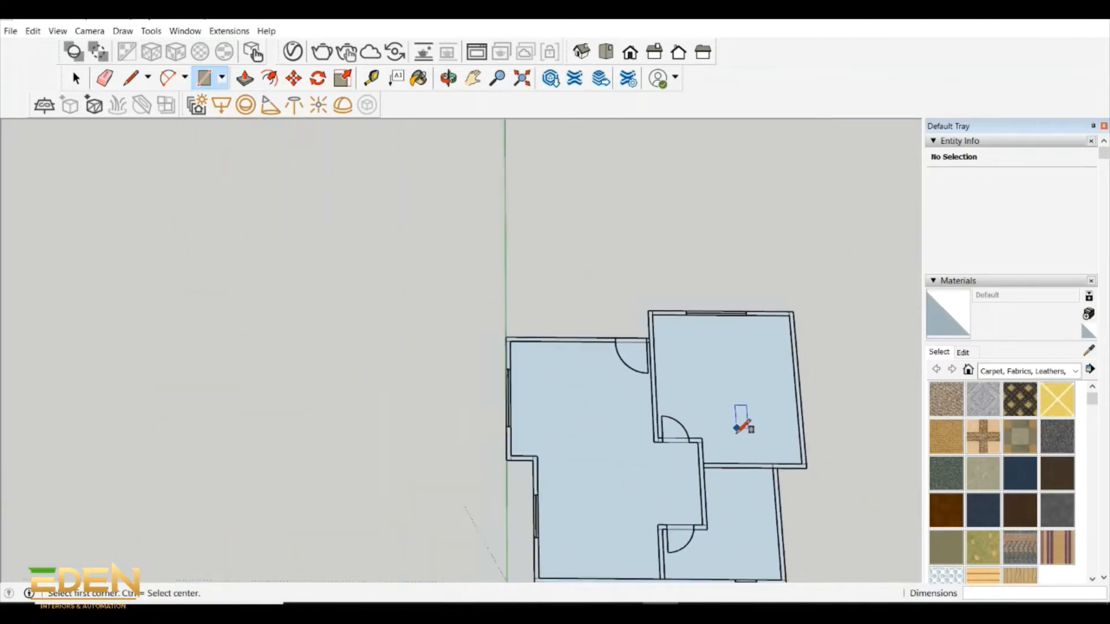
- Push/Pull the main room's outer side wall segment between the lower window and the front wall up to 2800 mm
scroll(737, 429, down, 4)
click(448, 79)
scroll(508, 253, up, 5)
shift+drag(686, 404, 290, 166)
key(p)
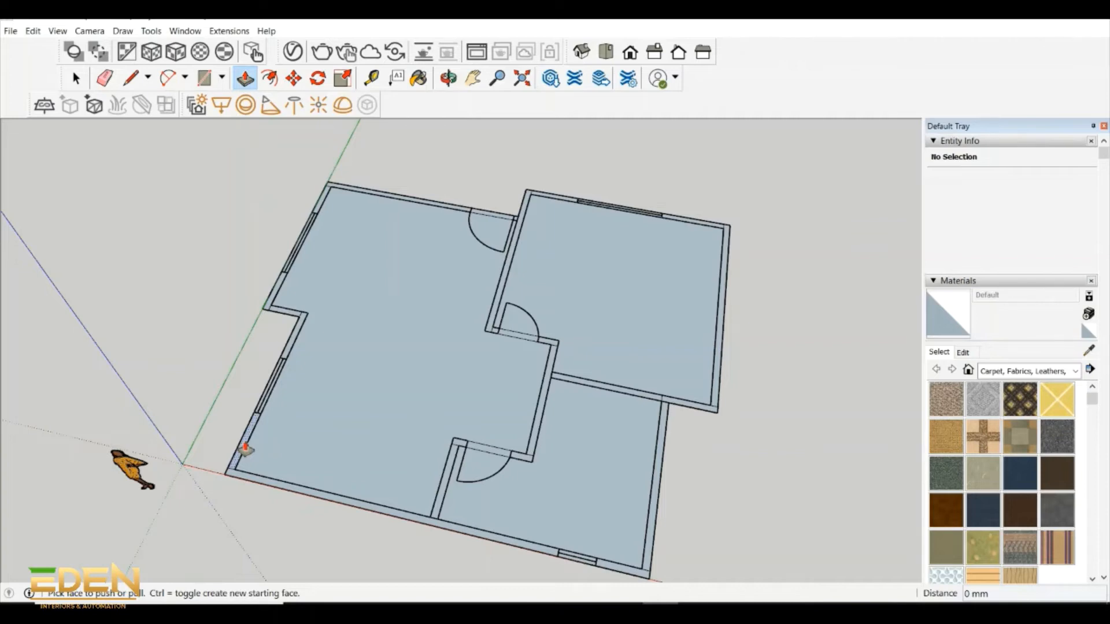
click(245, 447)
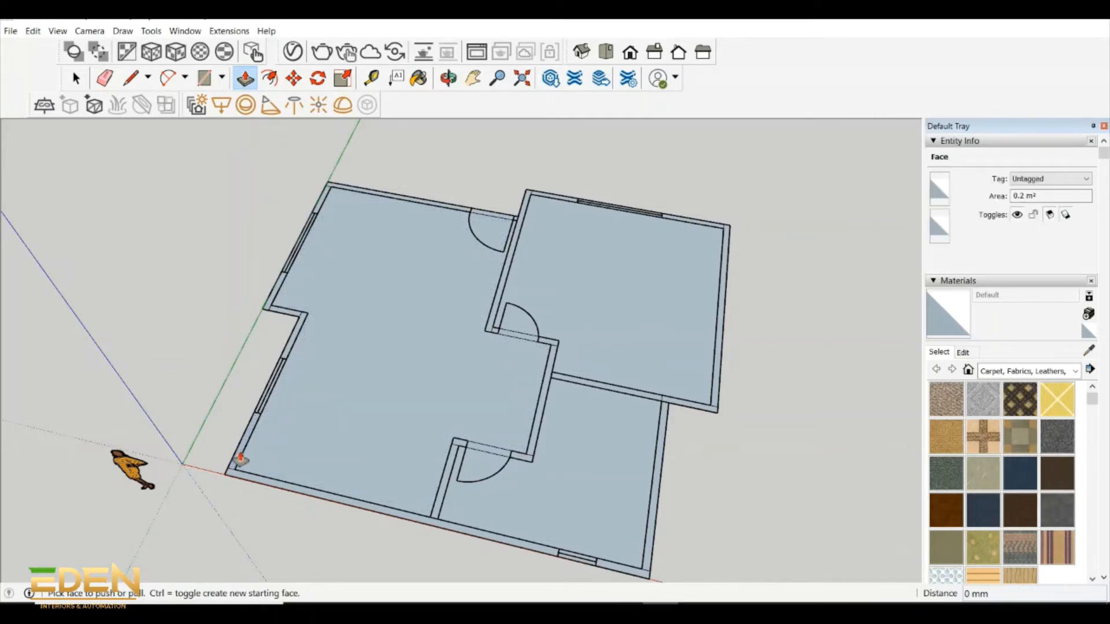
click(243, 454)
text(2800)
key(Return)
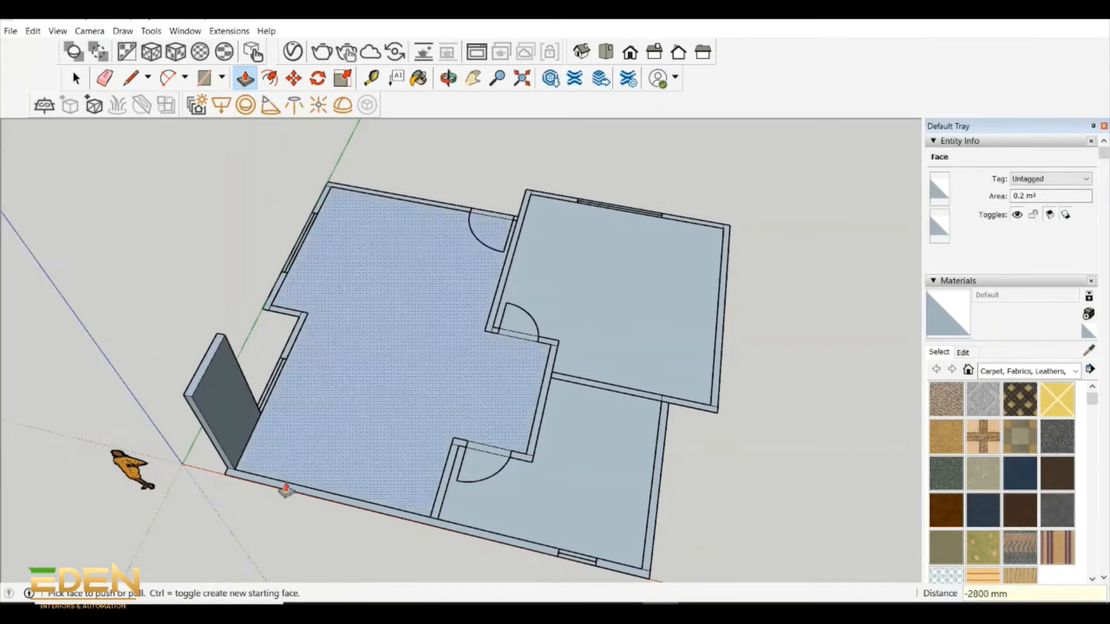
- Raise the front wall up to its window, the lower side window strip and the side wall segment beyond it to 2800 mm
double_click(247, 472)
click(273, 398)
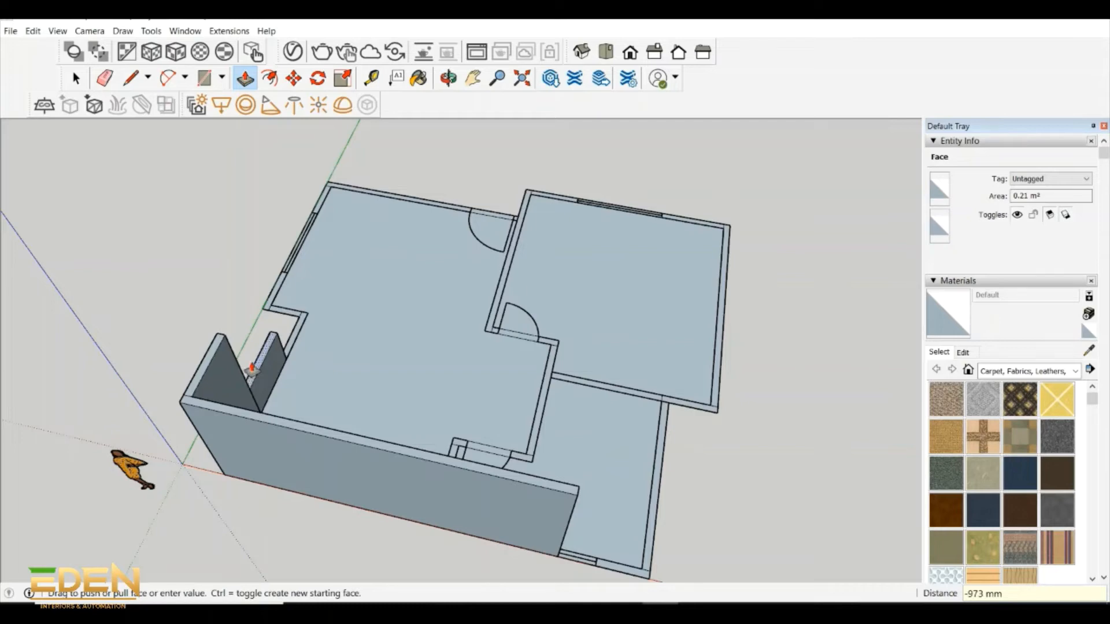
click(225, 336)
click(293, 336)
click(257, 278)
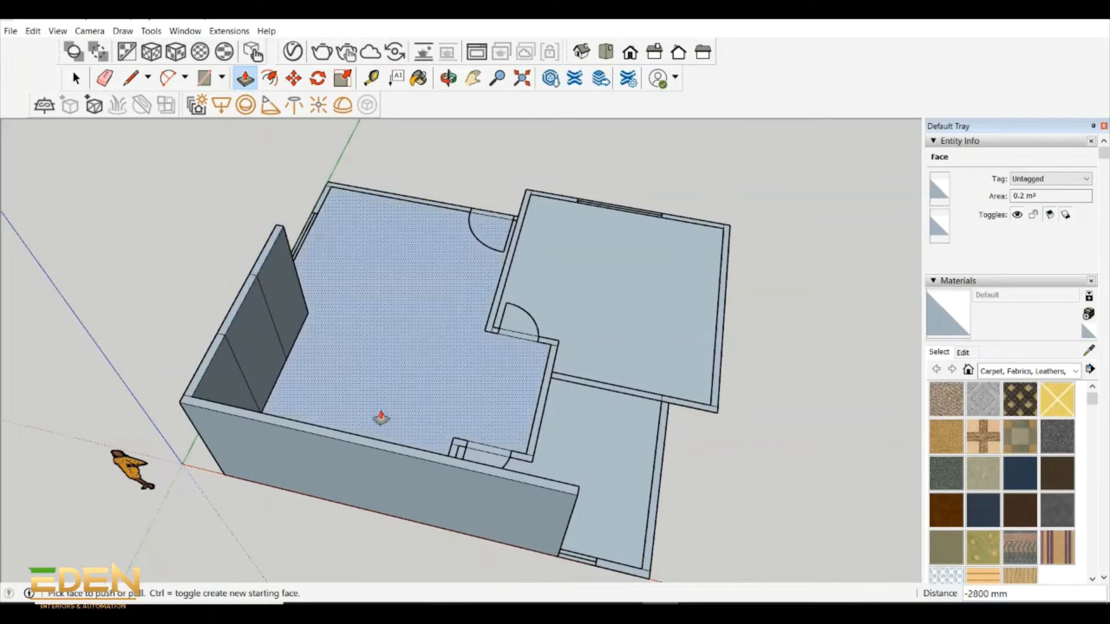
- Push/Pull the main room's inner wall between the two doorways up to 2800 mm
click(528, 453)
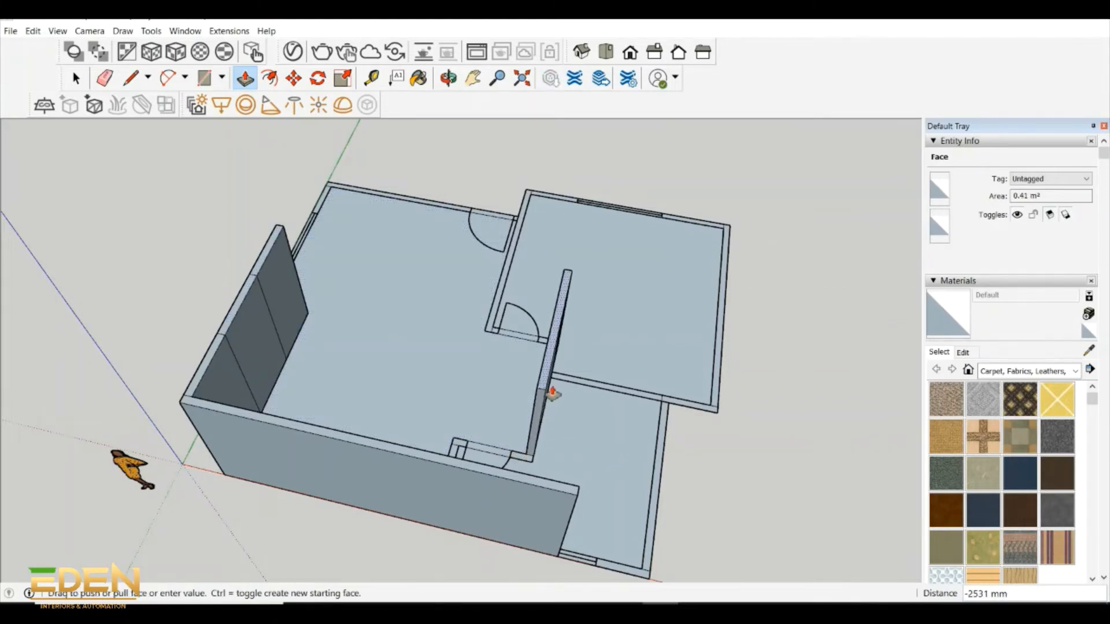
text(2800)
key(Return)
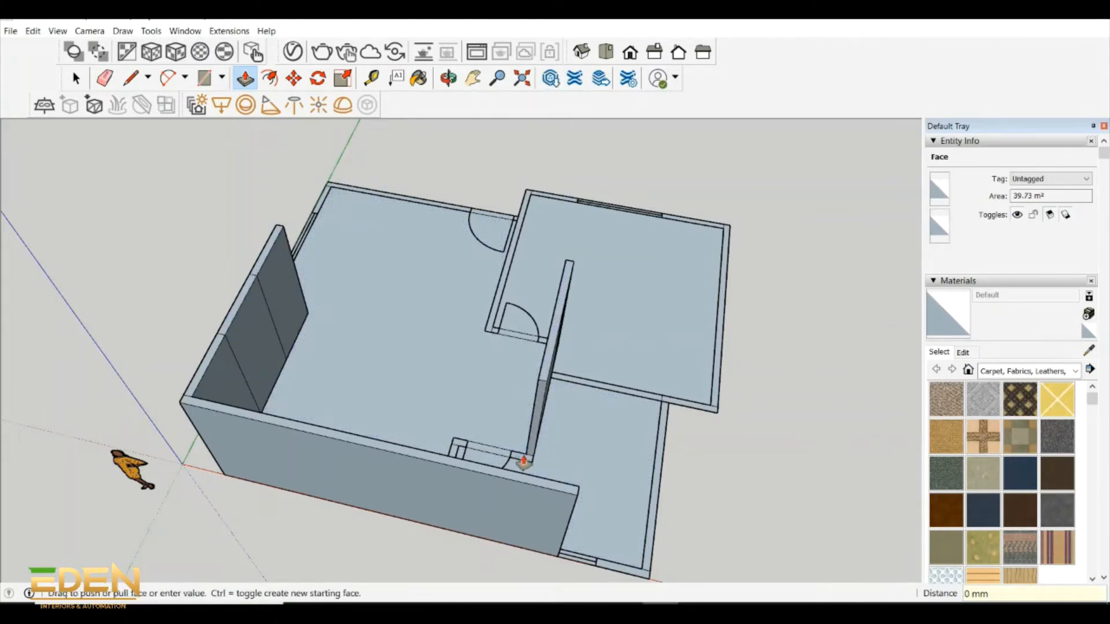
- Raise the smaller room's door opening strip and the short wall pieces on both sides of it to 2800 mm
click(550, 380)
click(502, 453)
click(542, 381)
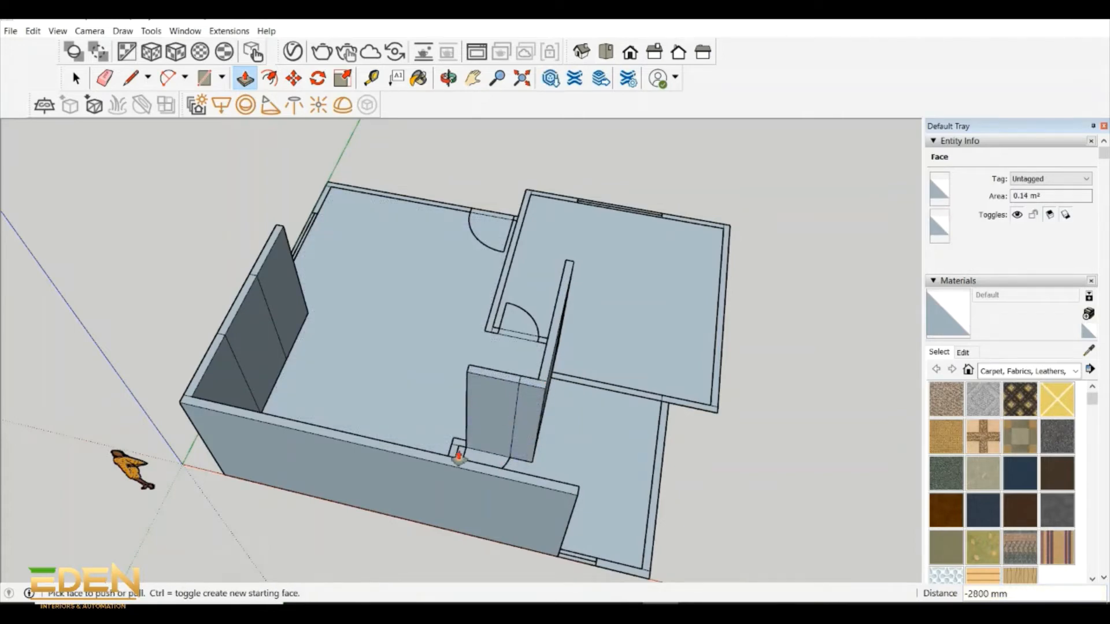
click(458, 457)
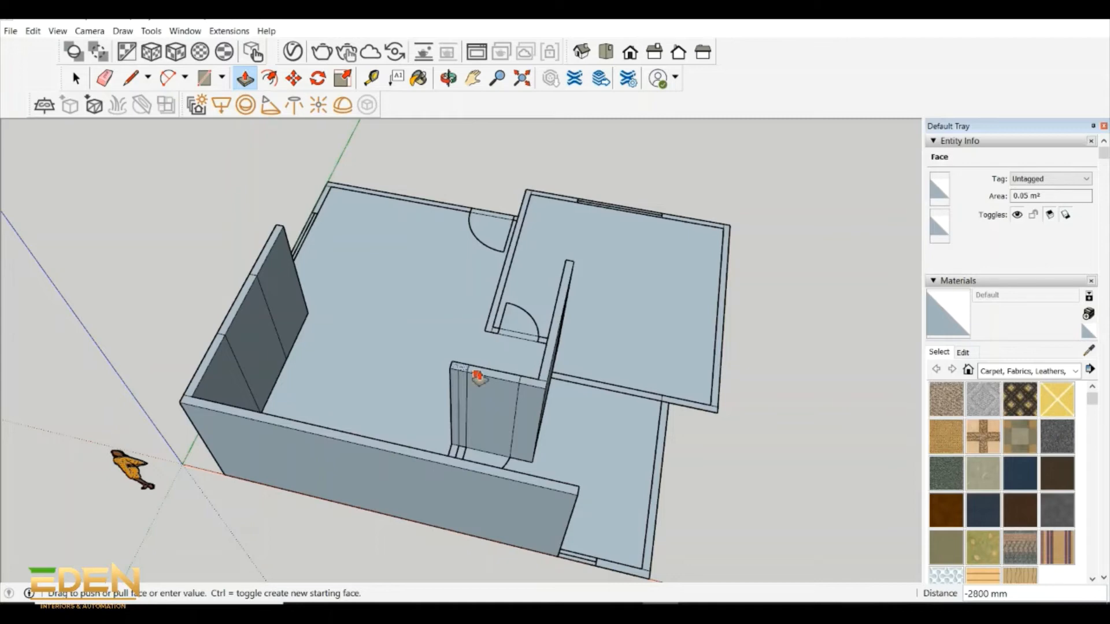
click(478, 376)
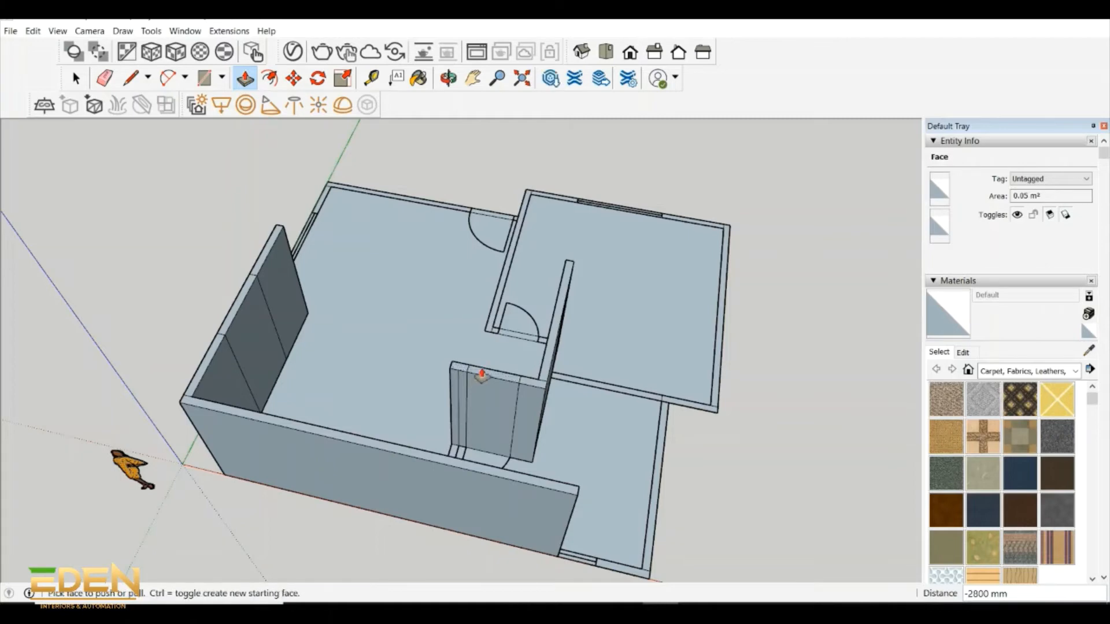
- Raise the smaller room's remaining walls to 2800 mm, including the inner wall, dividing wall, outer side wall and rest of the front wall
click(449, 78)
drag(483, 301, 367, 410)
key(p)
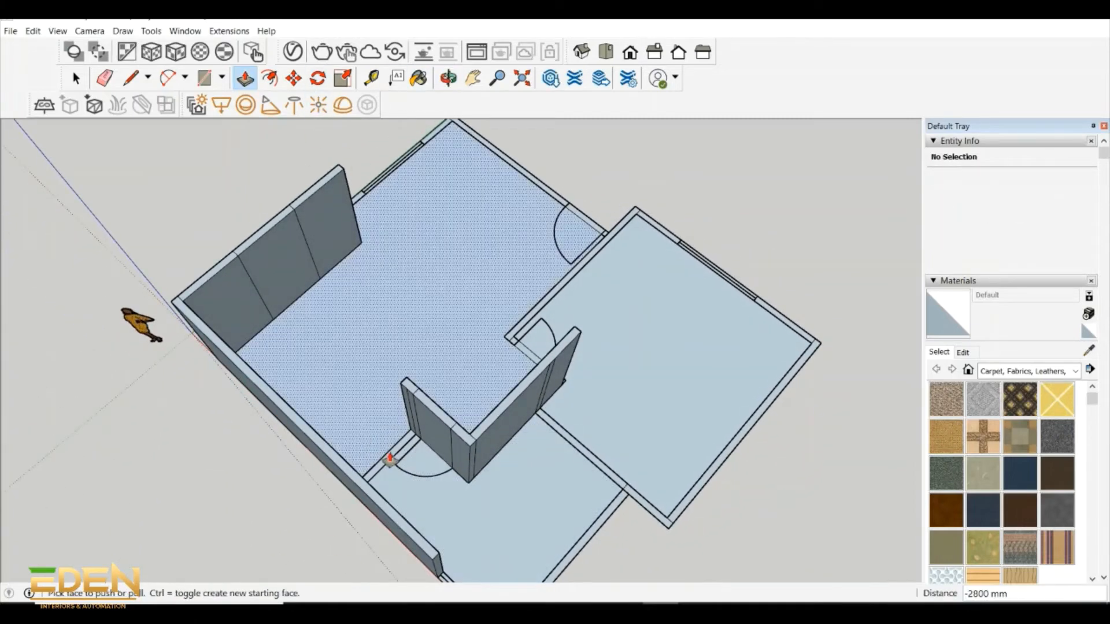
double_click(389, 458)
double_click(582, 453)
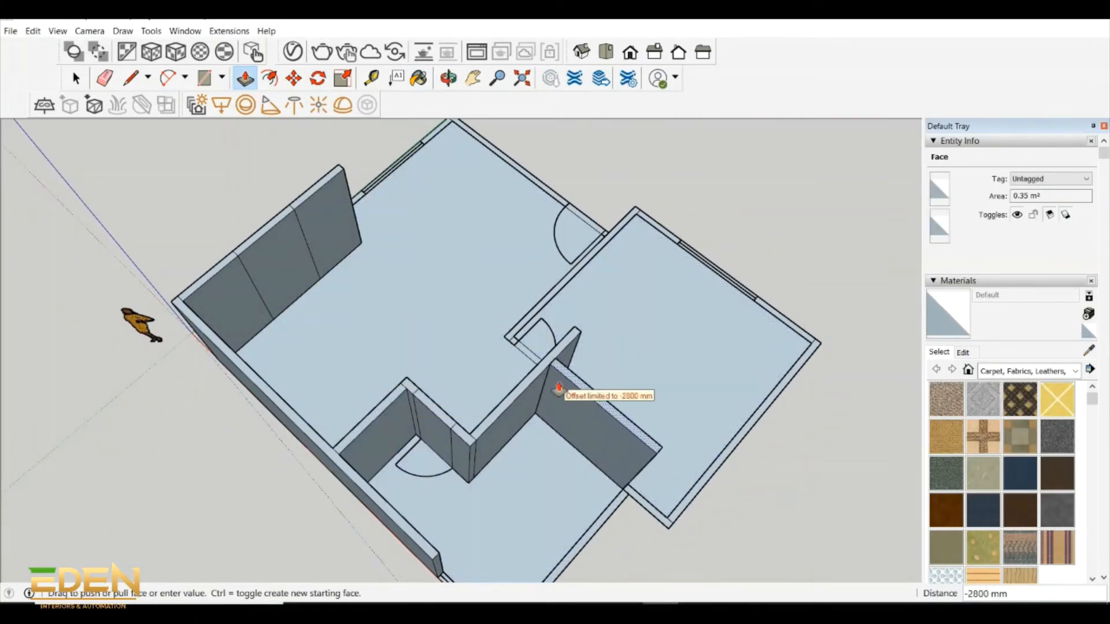
scroll(534, 392, down, 2)
double_click(532, 560)
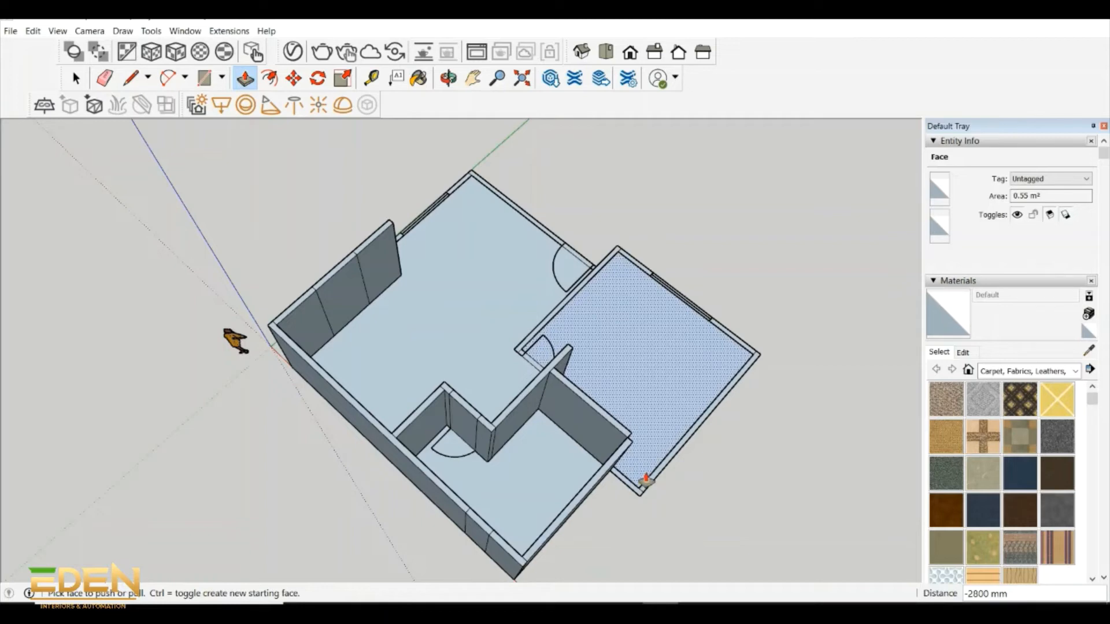
click(639, 487)
click(624, 465)
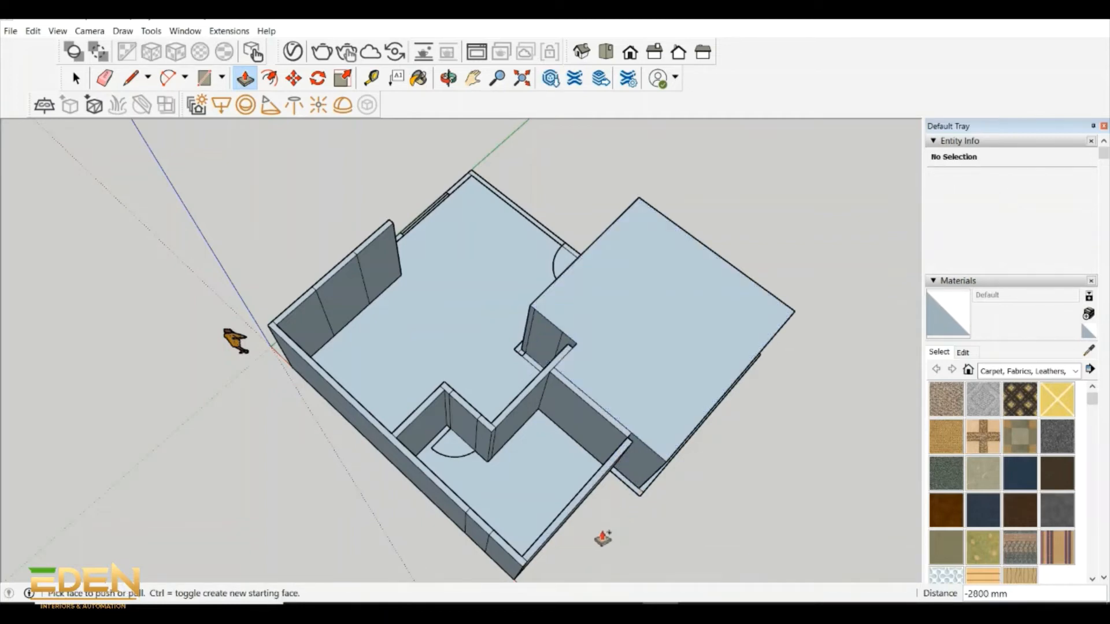
key(ctrl+z)
- Raise the dividing wall's outer extension, the large upper room's outer side wall and its door opening strip to 2800 mm
click(620, 482)
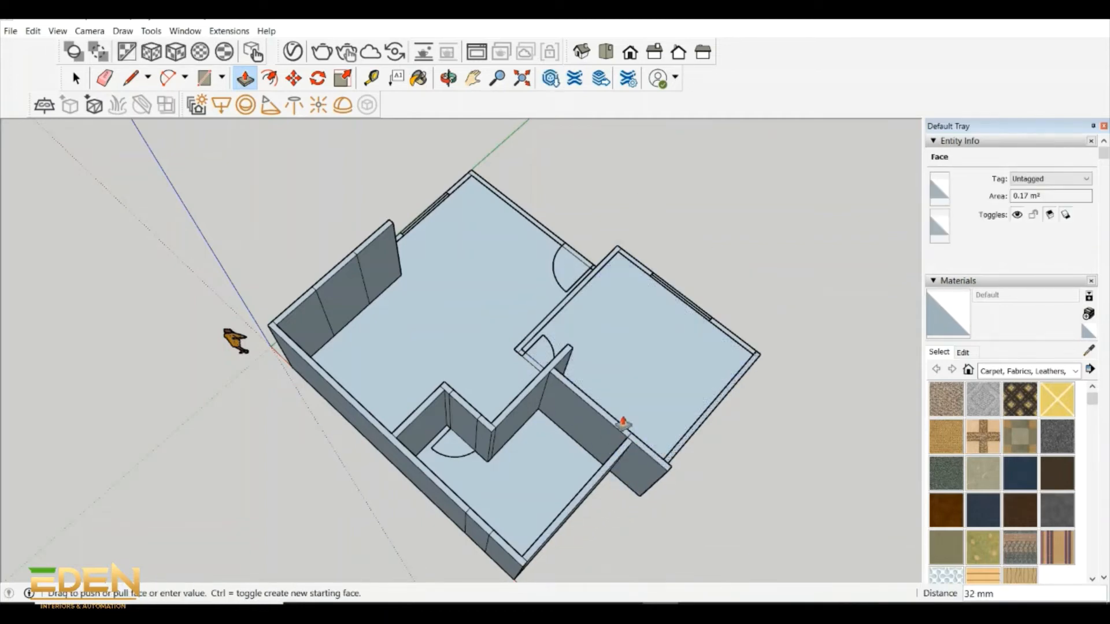
click(553, 363)
click(533, 359)
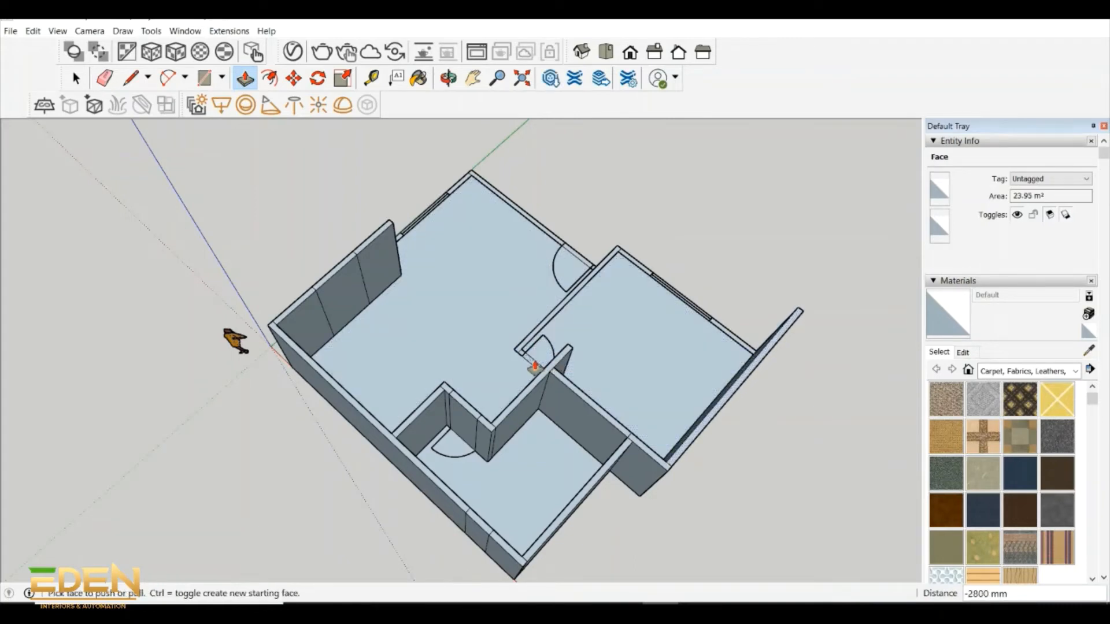
click(572, 354)
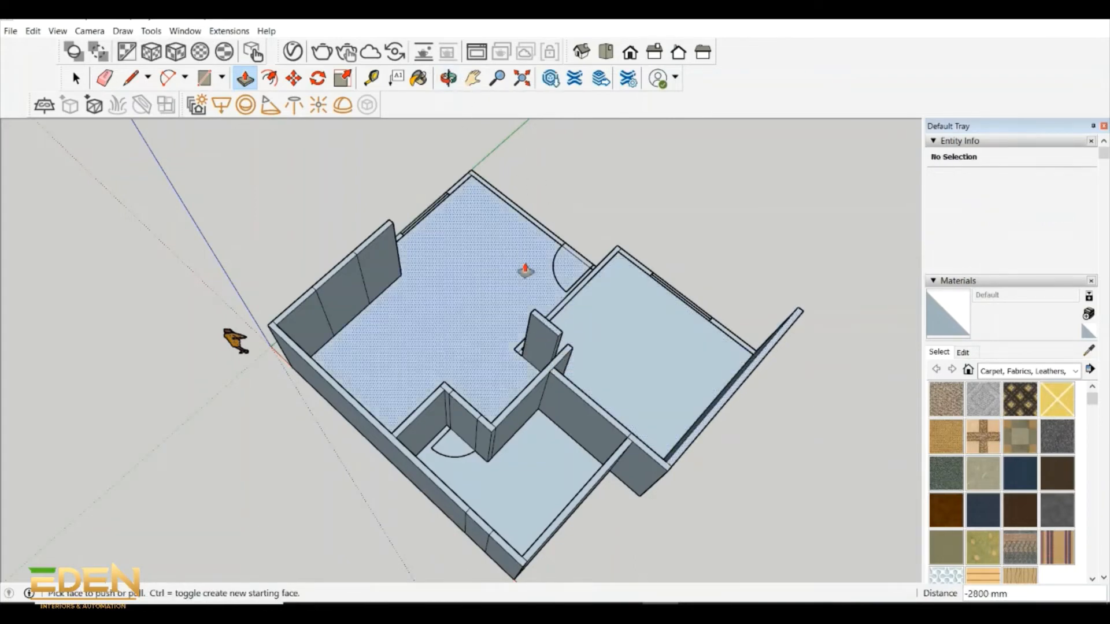
scroll(537, 307, up, 4)
click(584, 341)
click(448, 487)
key(ctrl+z)
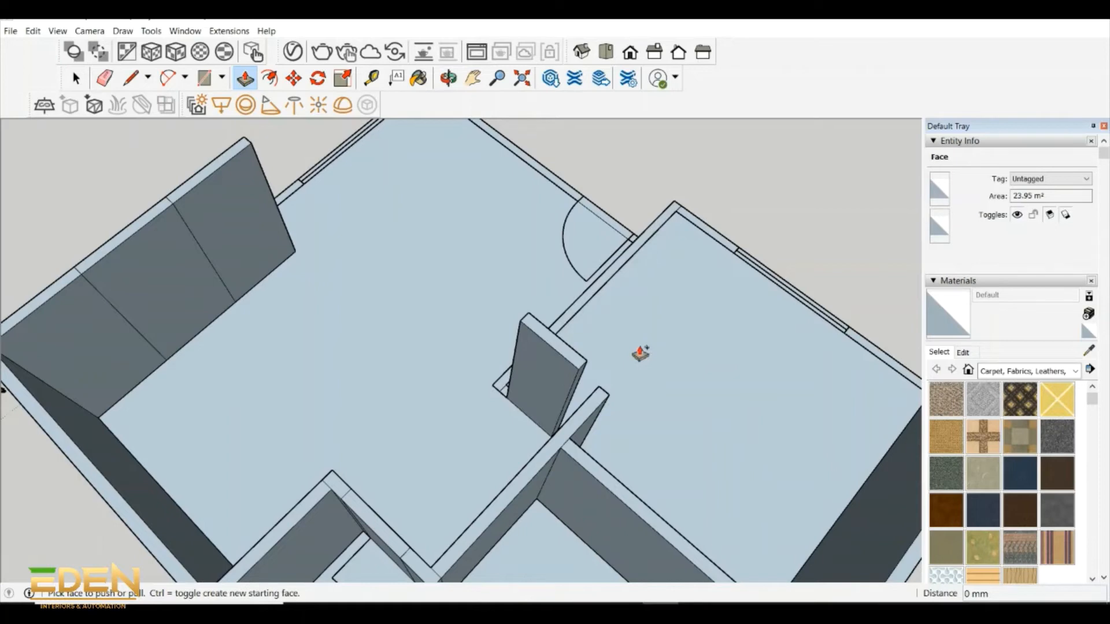
middle_drag(639, 353, 406, 504)
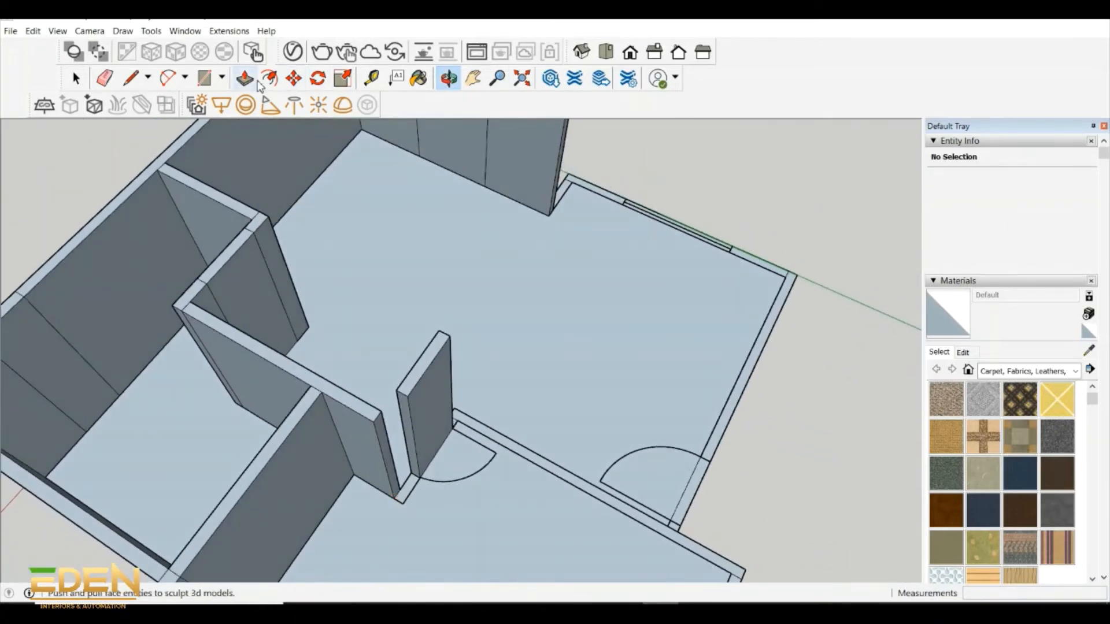
- Raise the short strip beside the inner door and the long dividing wall between the two rooms to 2800 mm
click(246, 80)
click(409, 489)
click(410, 402)
click(470, 428)
click(453, 346)
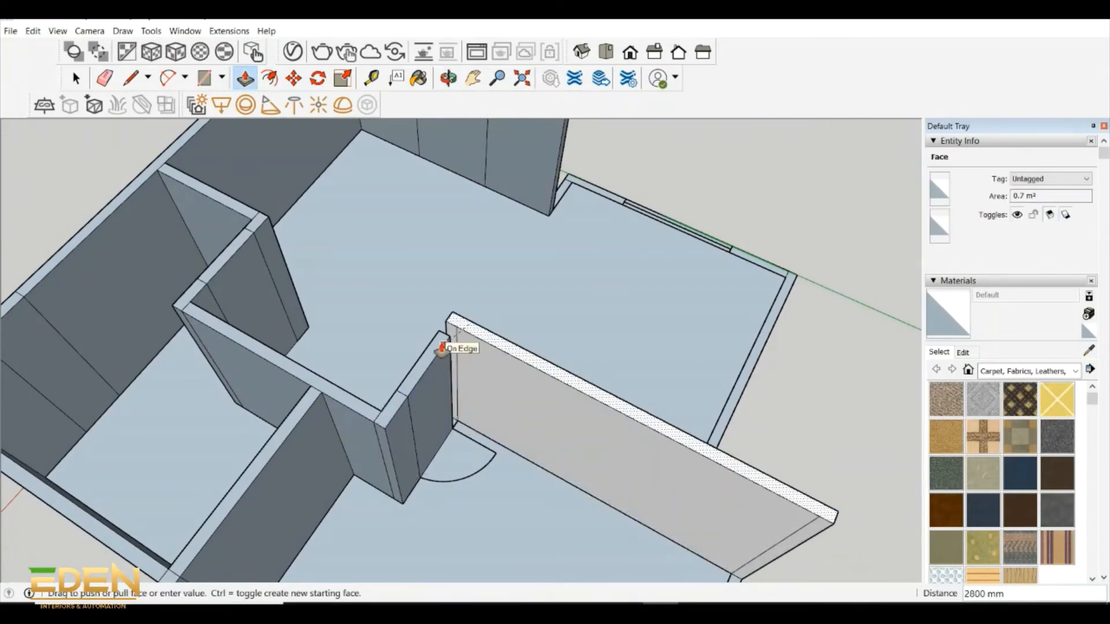
- Extend the end face of the long dividing wall 150 mm across the door gap to meet the short wall
middle_drag(508, 376, 387, 305)
key(p)
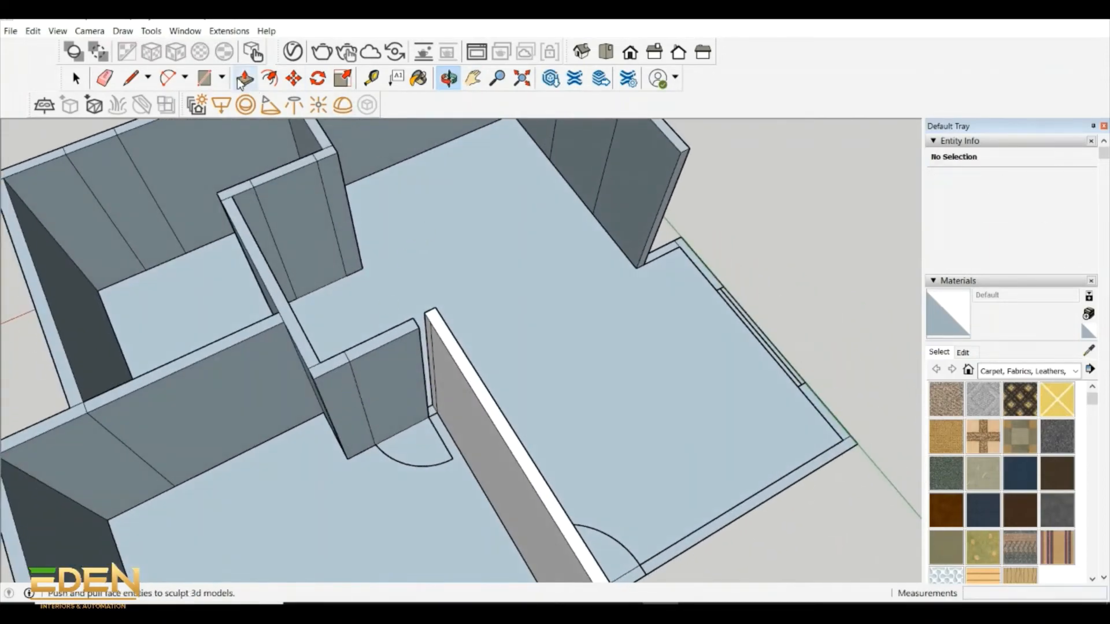
click(426, 405)
click(419, 332)
scroll(653, 471, down, 3)
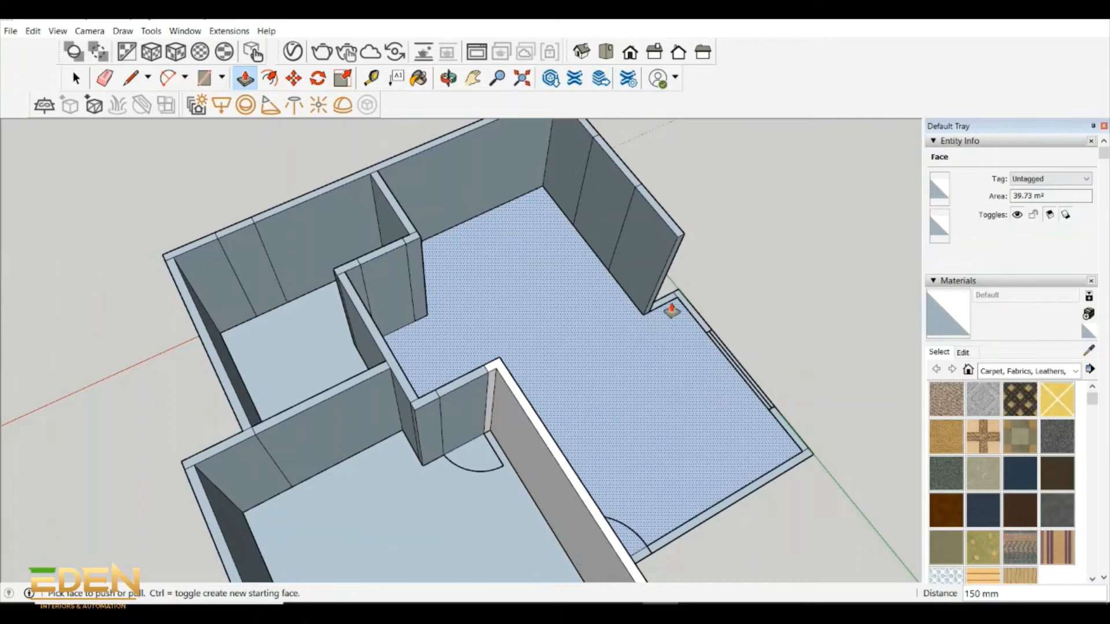
- Raise the main room's stepped return, outer window wall, end wall and door opening strip to 2800 mm
click(671, 311)
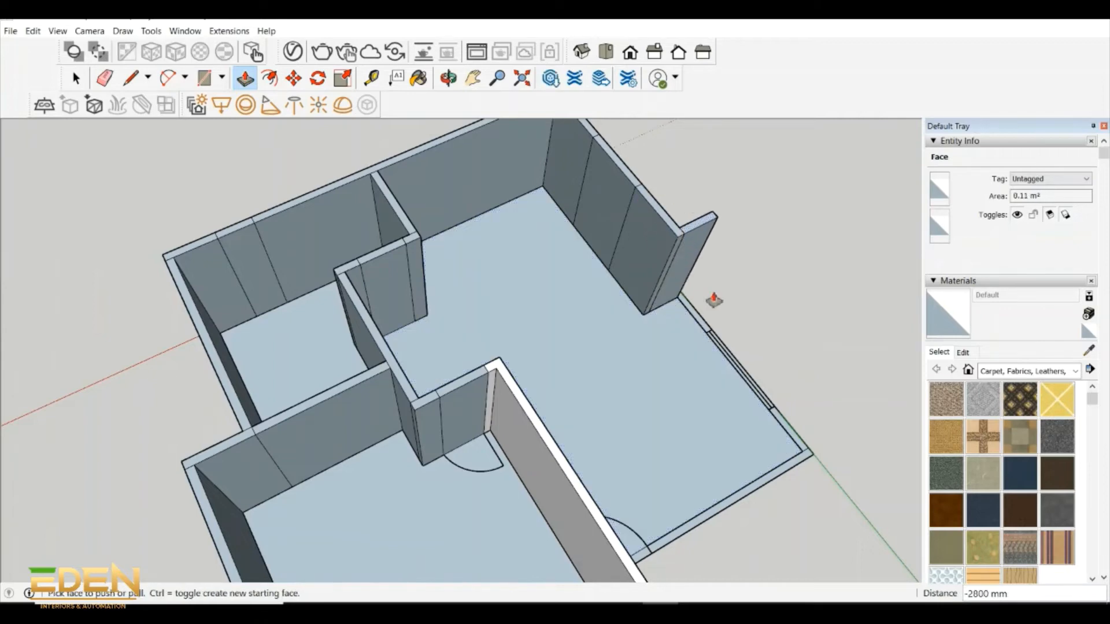
click(748, 382)
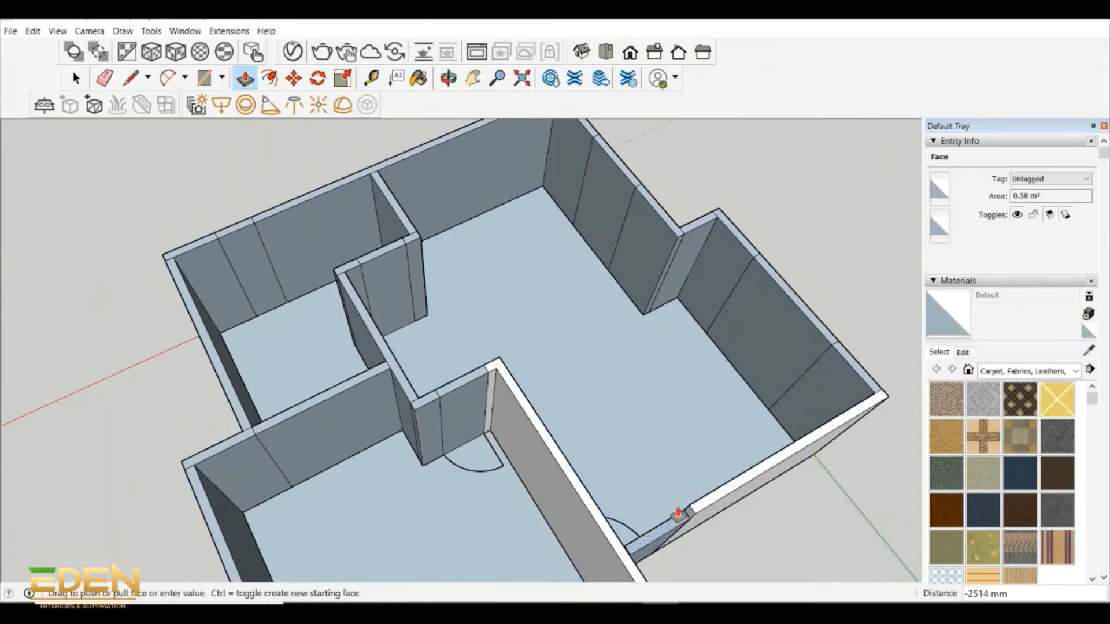
text(2800)
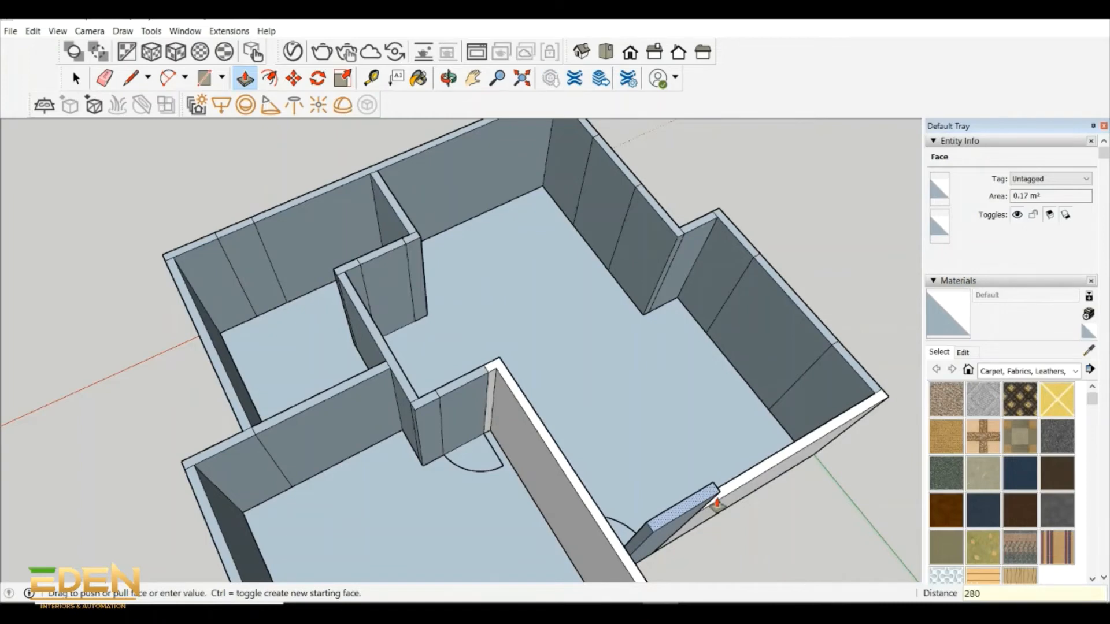
key(Return)
- Raise the adjoining room's front wall pieces, including the window strip, to 2800 mm
click(450, 79)
shift+drag(578, 382, 575, 379)
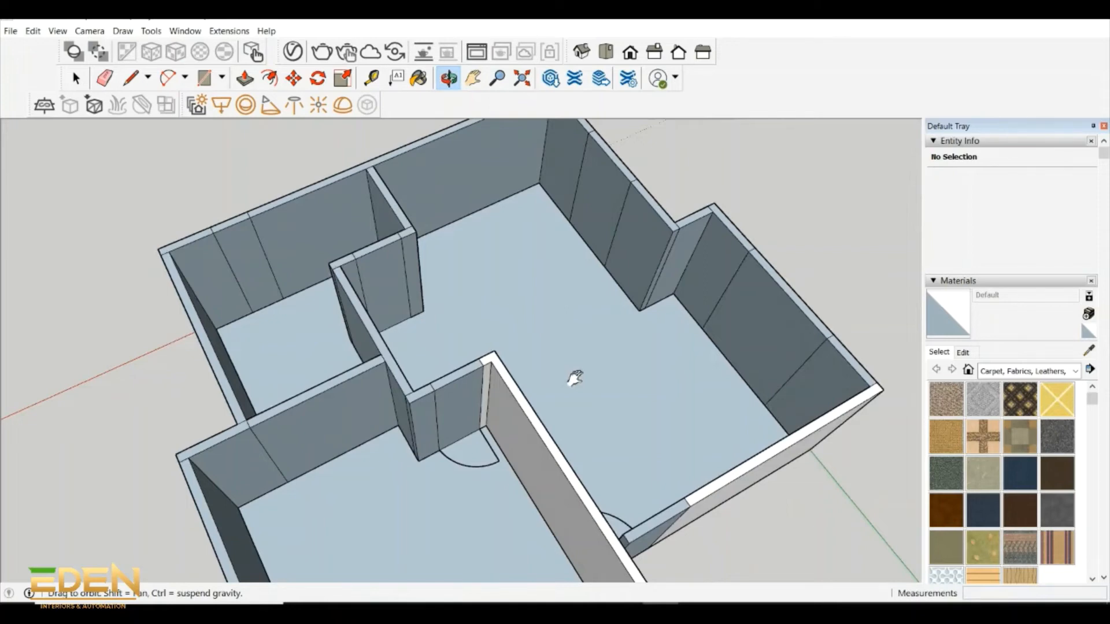
scroll(526, 359, up, 8)
key(p)
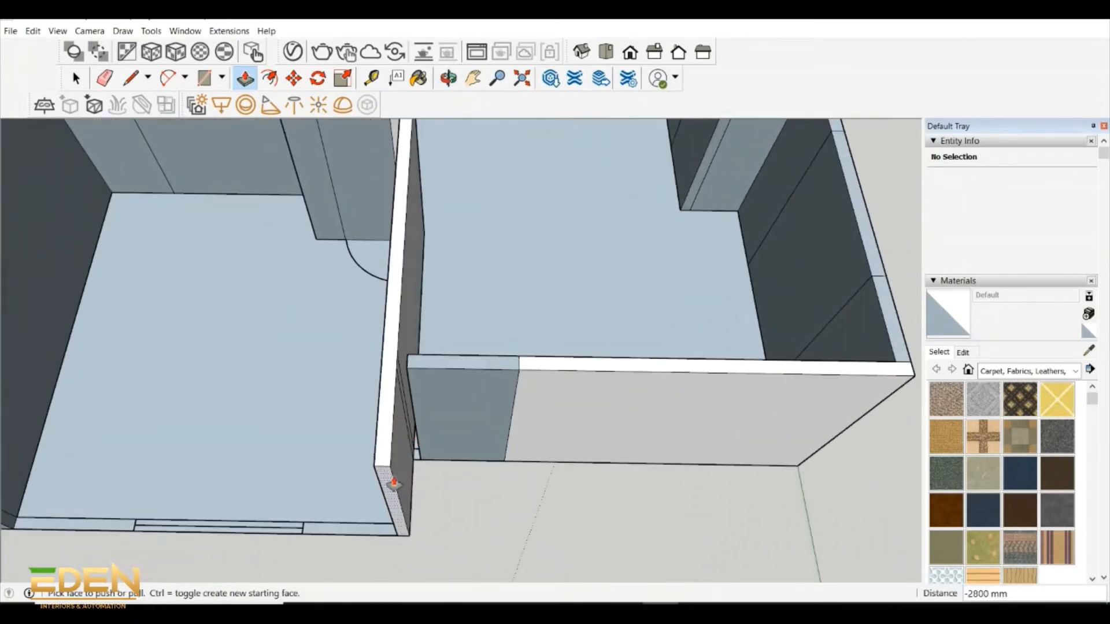
click(393, 483)
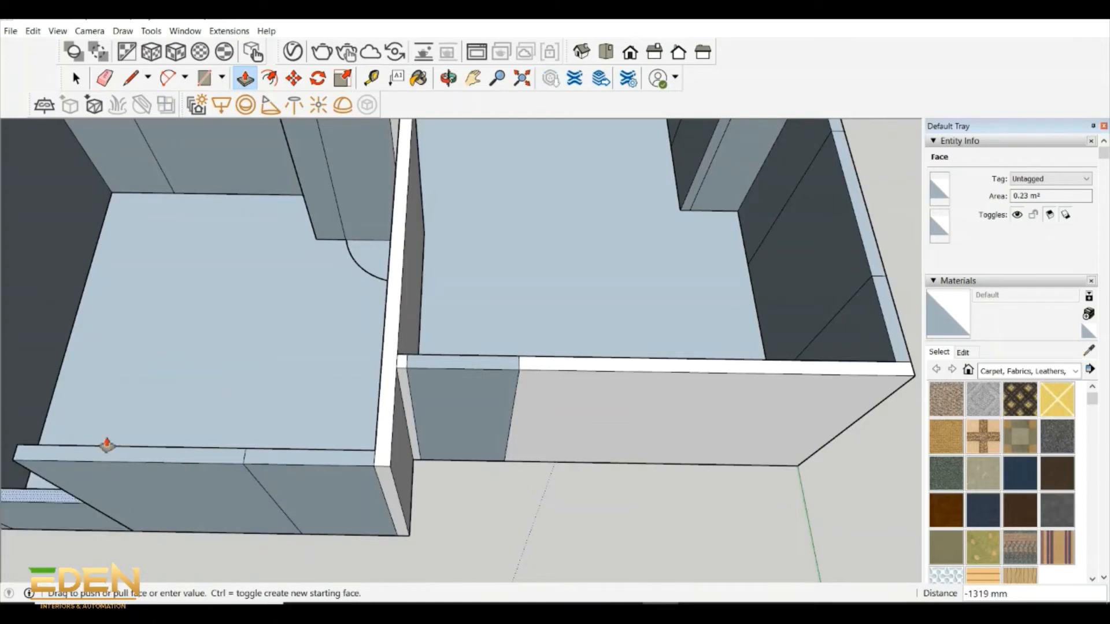
click(50, 452)
- Inspect the raised walls of all rooms from several sides
scroll(312, 515, down, 3)
click(445, 85)
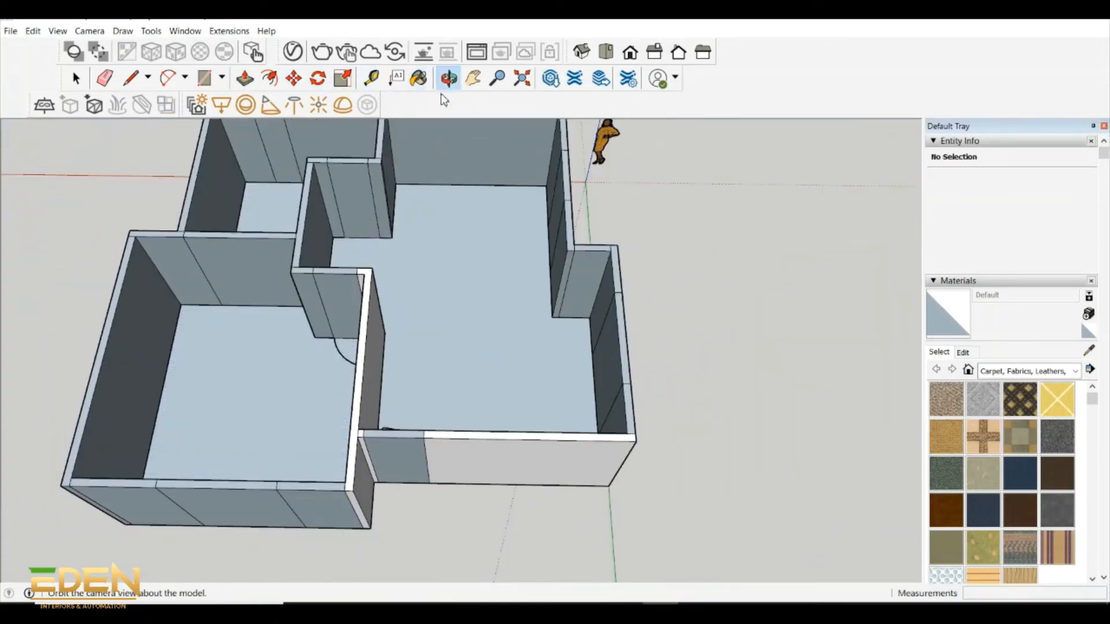
drag(440, 243, 508, 250)
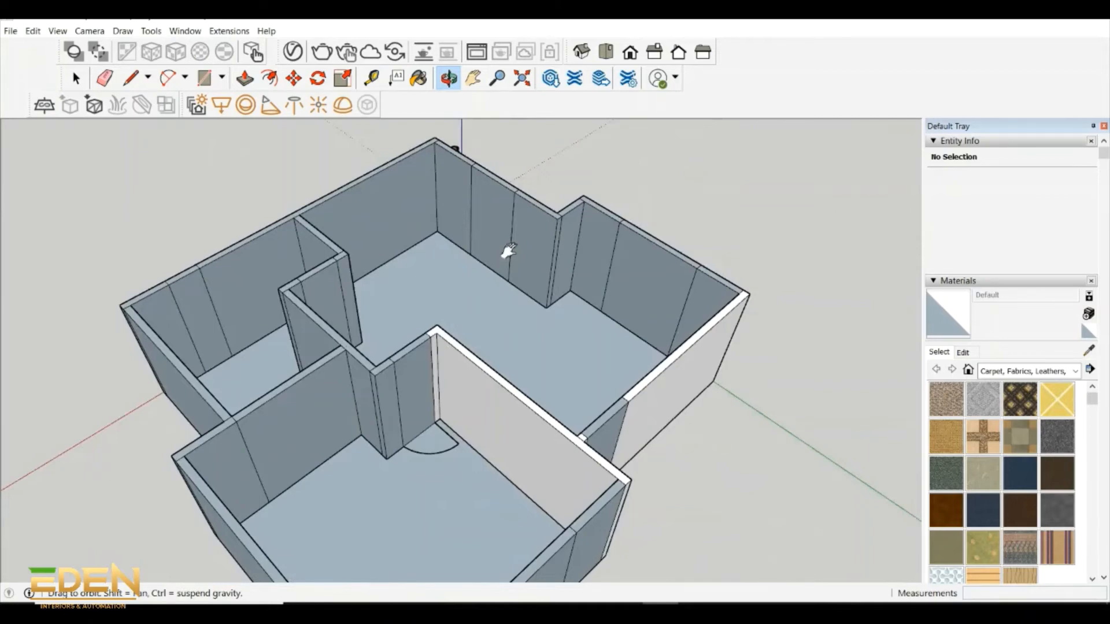
drag(508, 252, 366, 241)
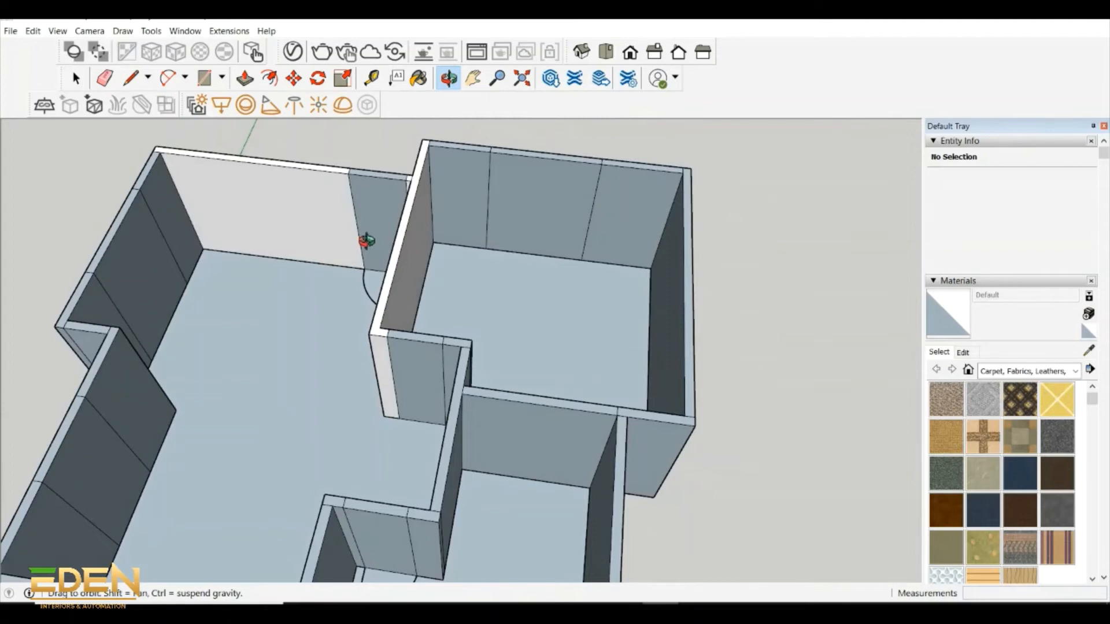
shift+drag(366, 241, 426, 349)
scroll(384, 241, up, 3)
key(space)
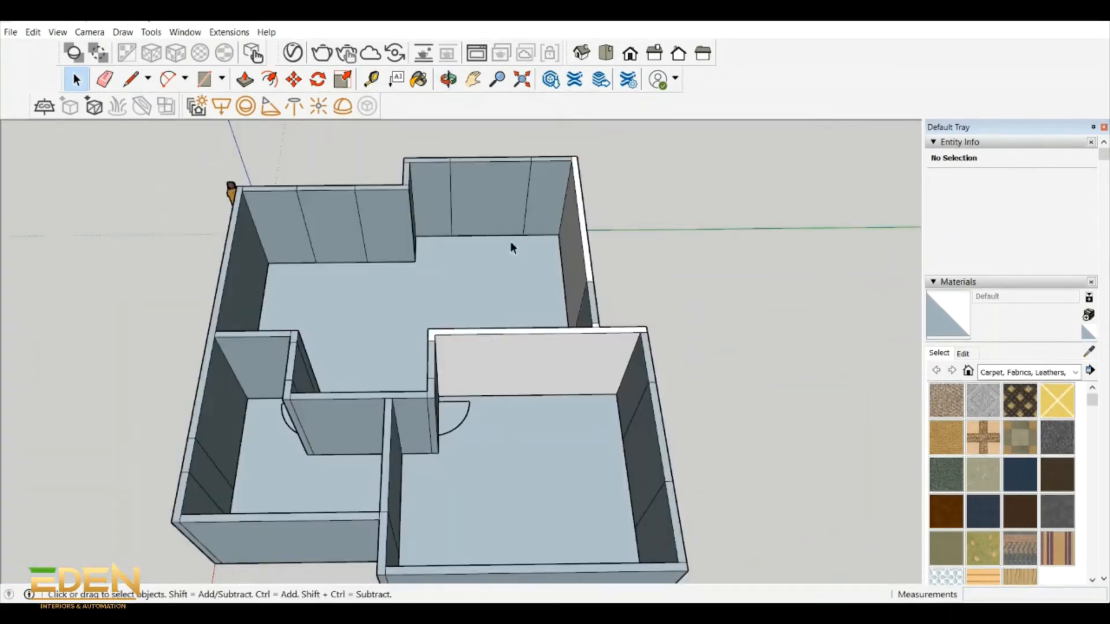
scroll(509, 241, up, 1)
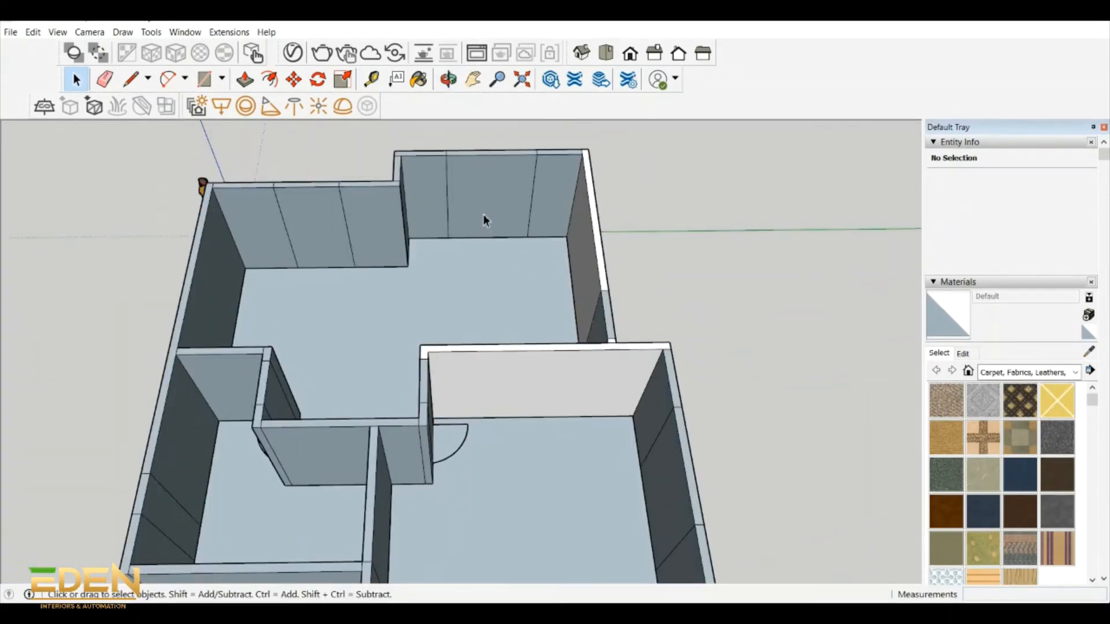
- Place horizontal guide lines 2100 mm above the floor on both stepped sections of the main room's outer wall
click(372, 79)
scroll(320, 196, up, 4)
click(345, 307)
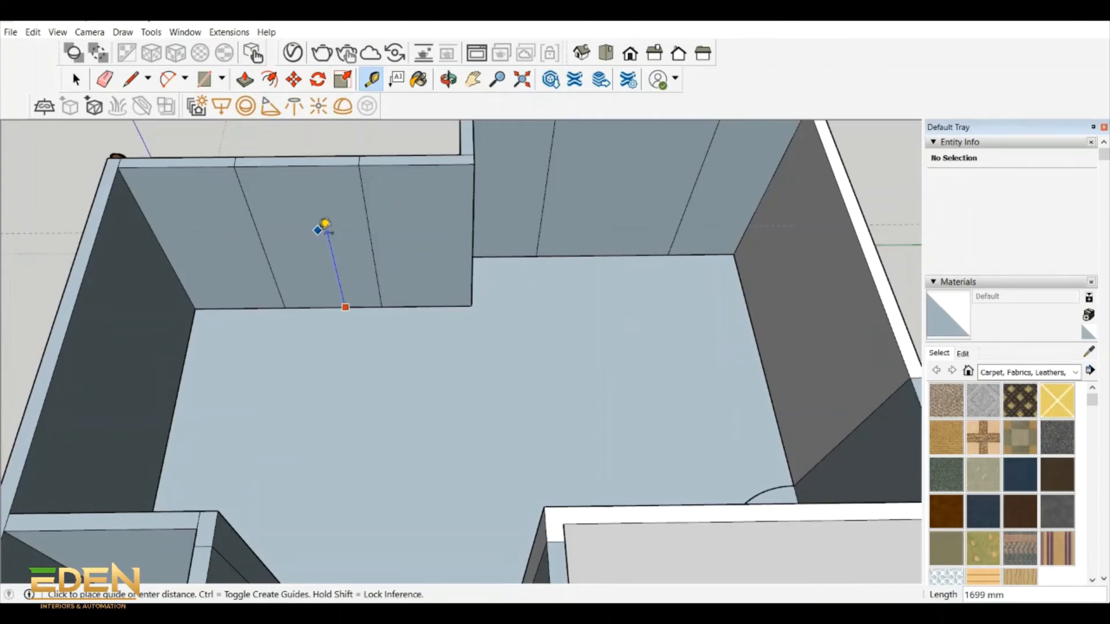
text(2100)
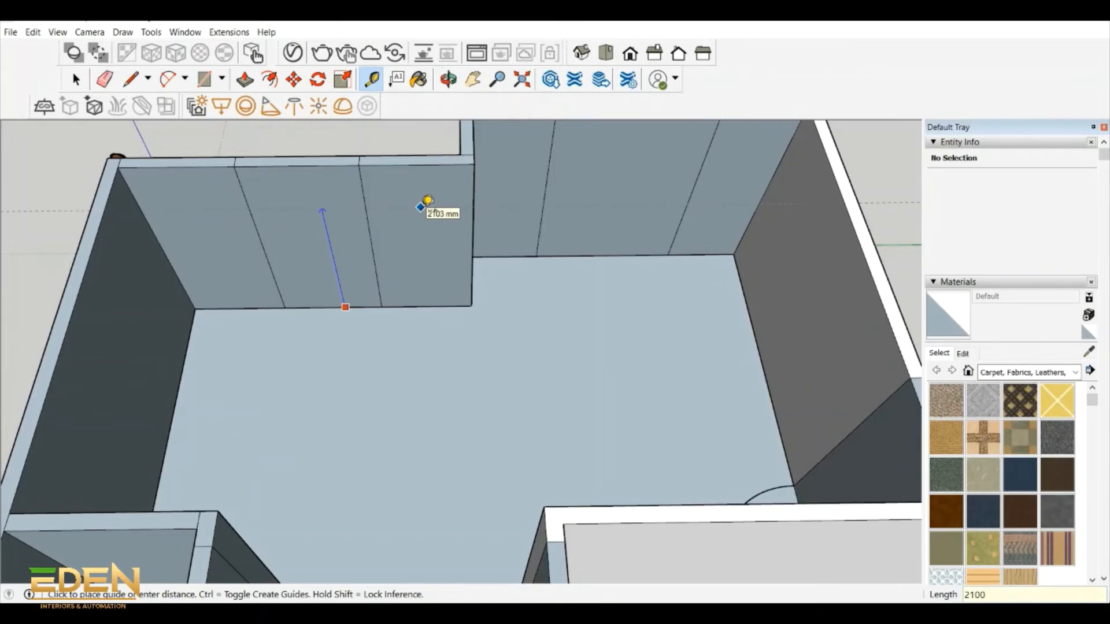
key(Return)
click(576, 256)
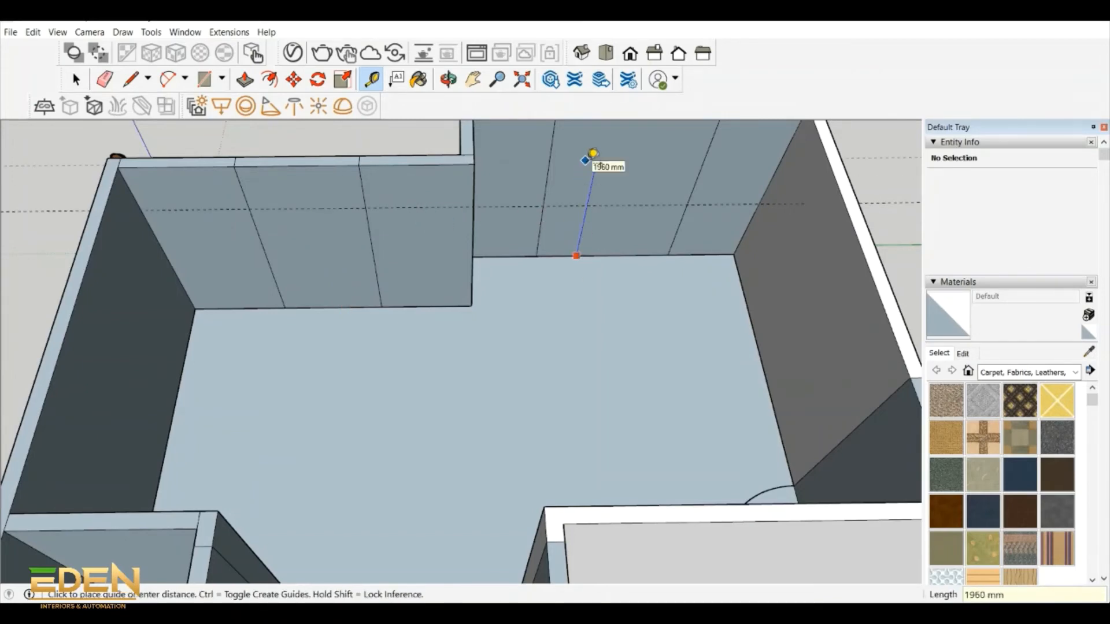
text(2100)
key(Return)
- Place a sill guide line about 500 mm above the floor on the outer wall section beyond the step
click(448, 79)
drag(508, 194, 423, 277)
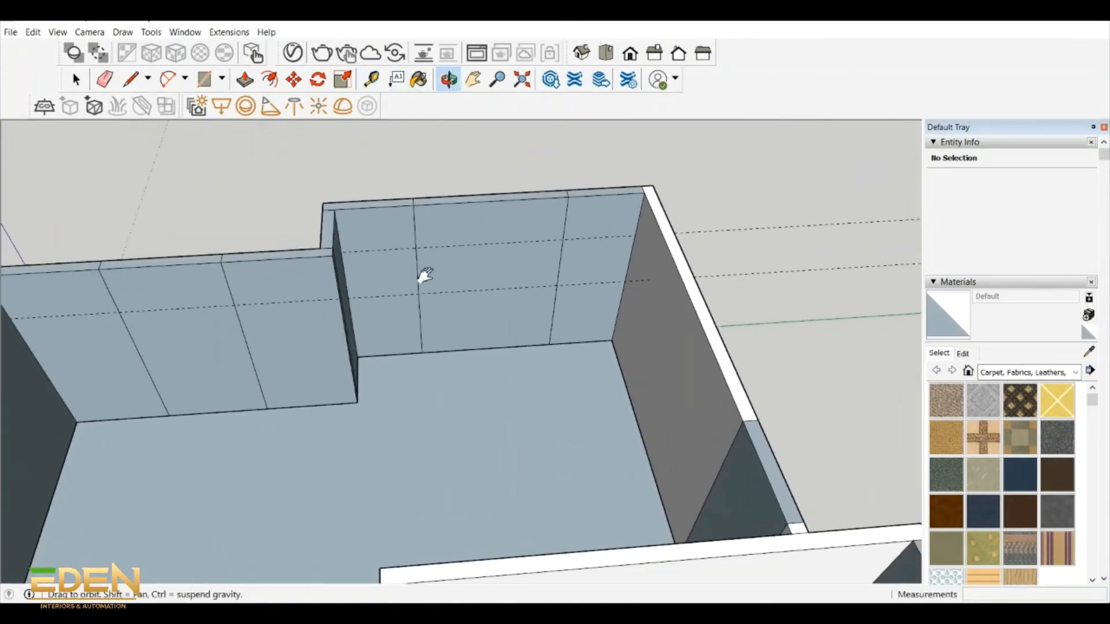
scroll(425, 276, up, 2)
drag(474, 315, 445, 307)
click(371, 79)
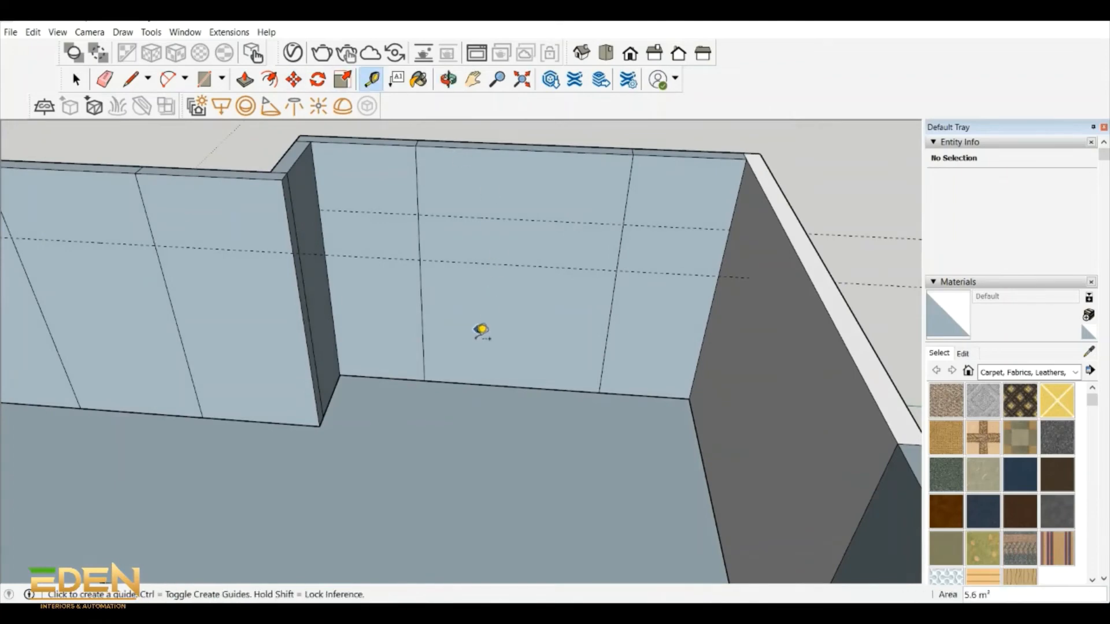
click(519, 220)
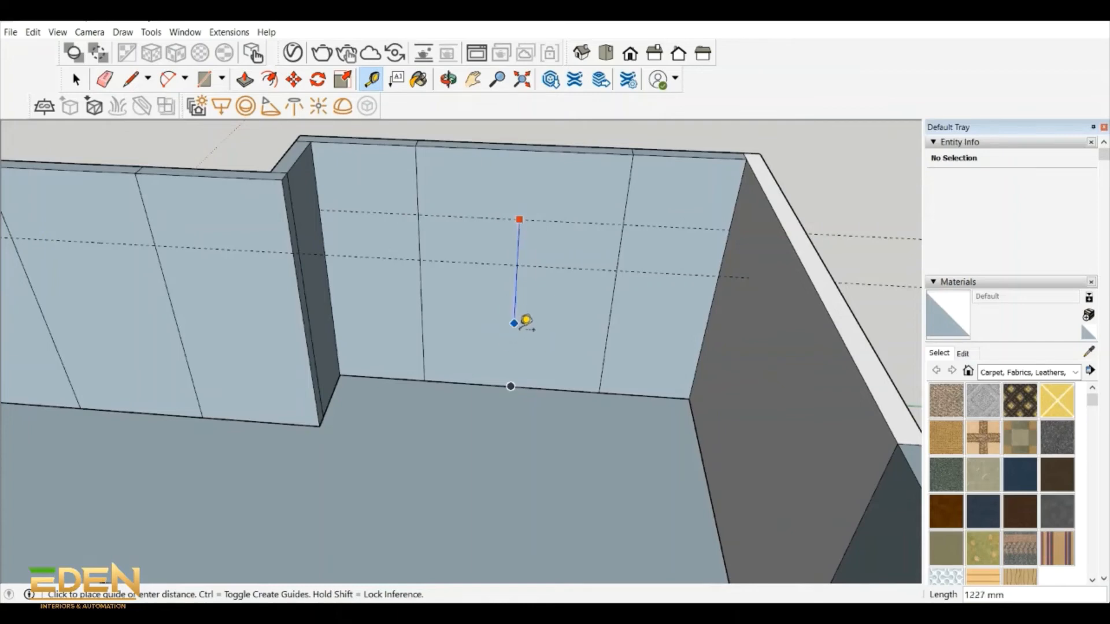
key(Escape)
click(486, 385)
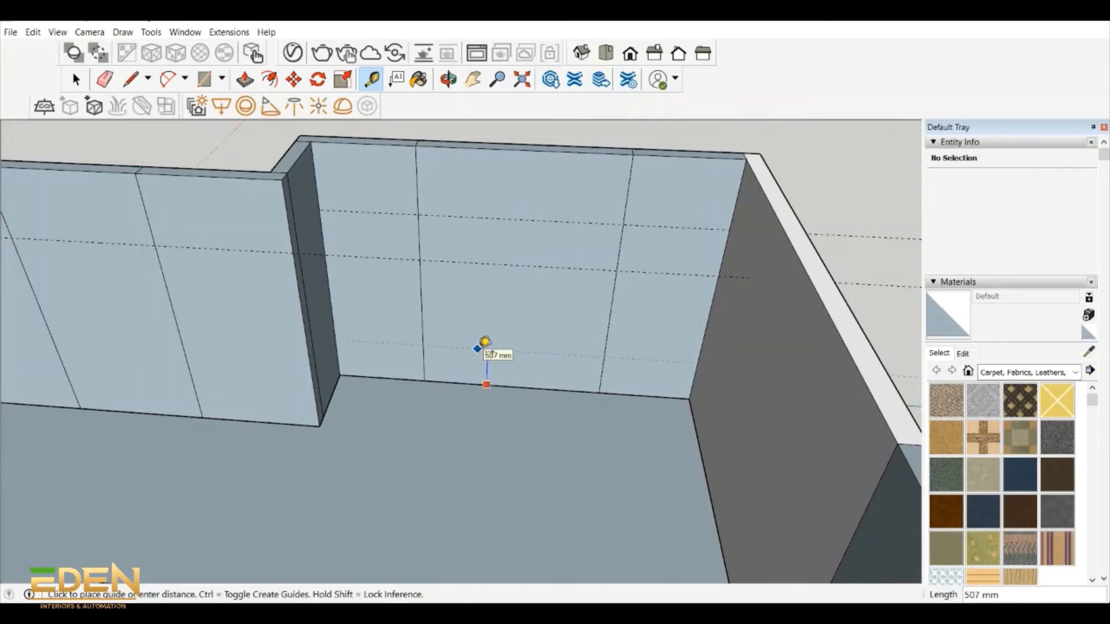
click(485, 342)
- Draw a 1600 mm by 2000 mm window rectangle between the guides on the middle panel of that wall section
key(r)
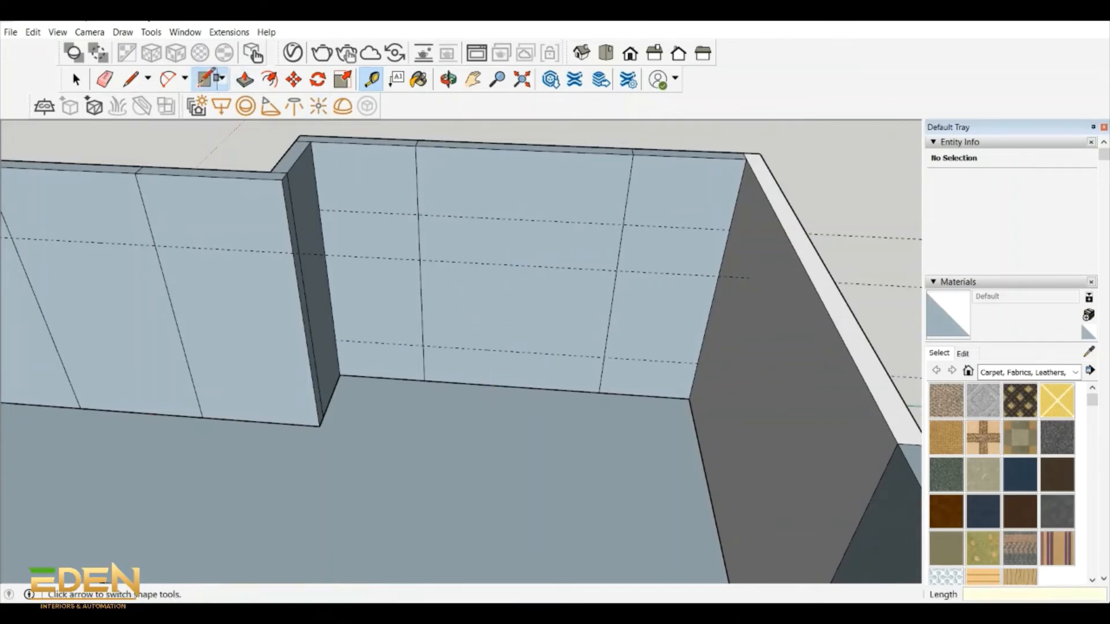
click(420, 215)
click(603, 354)
key(q)
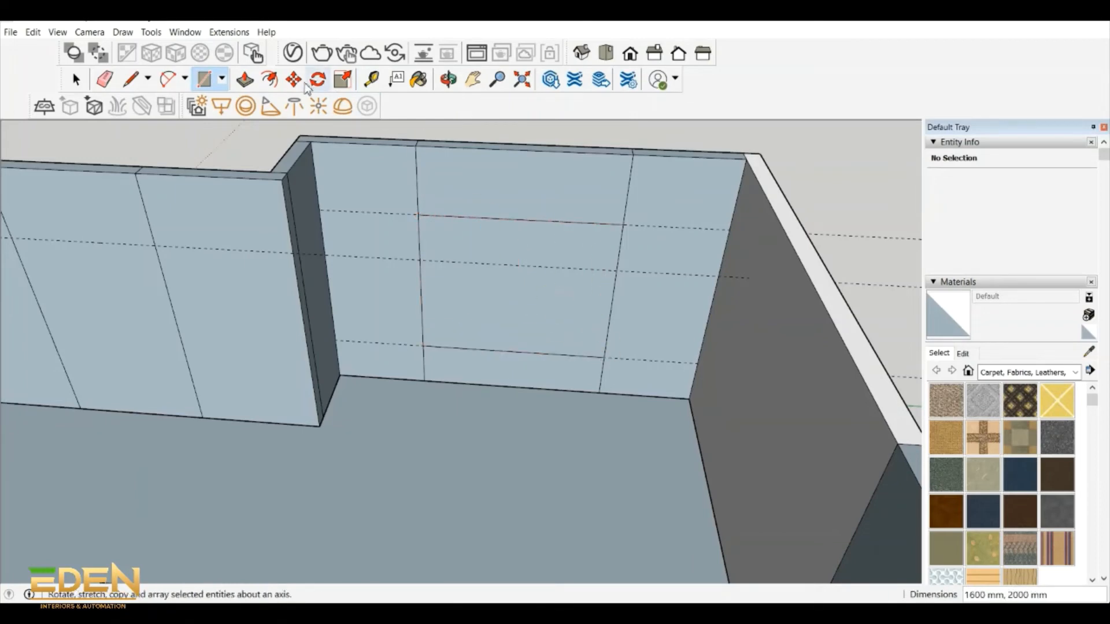
- Push the window rectangle 150 mm into the wall and delete its remaining face to open the window
key(p)
click(609, 334)
text(150)
key(Return)
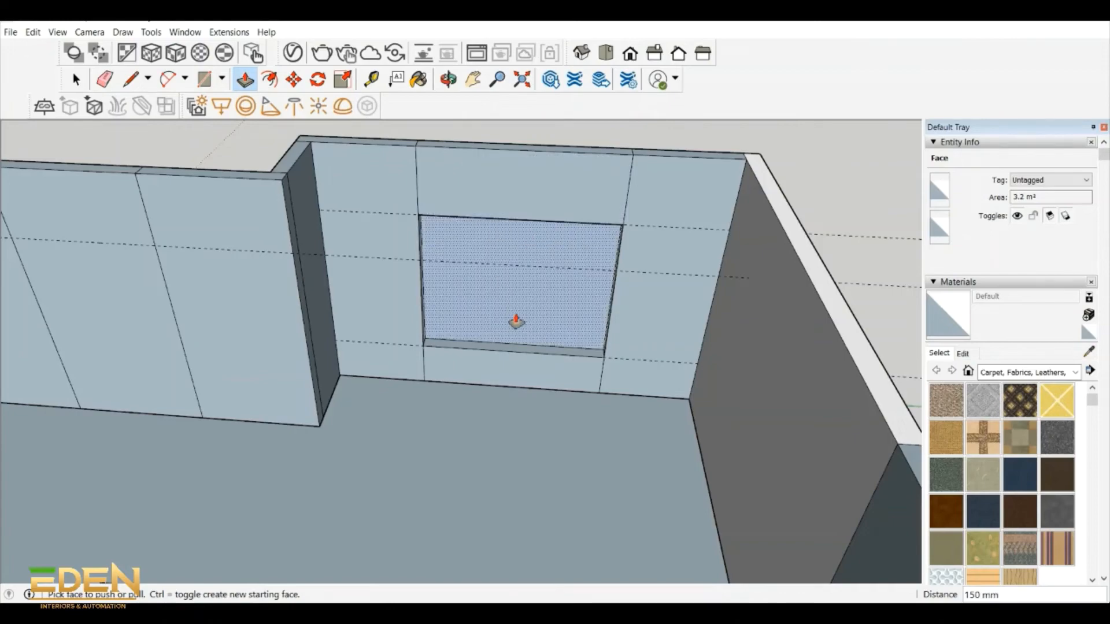
key(space)
middle_drag(516, 321, 516, 278)
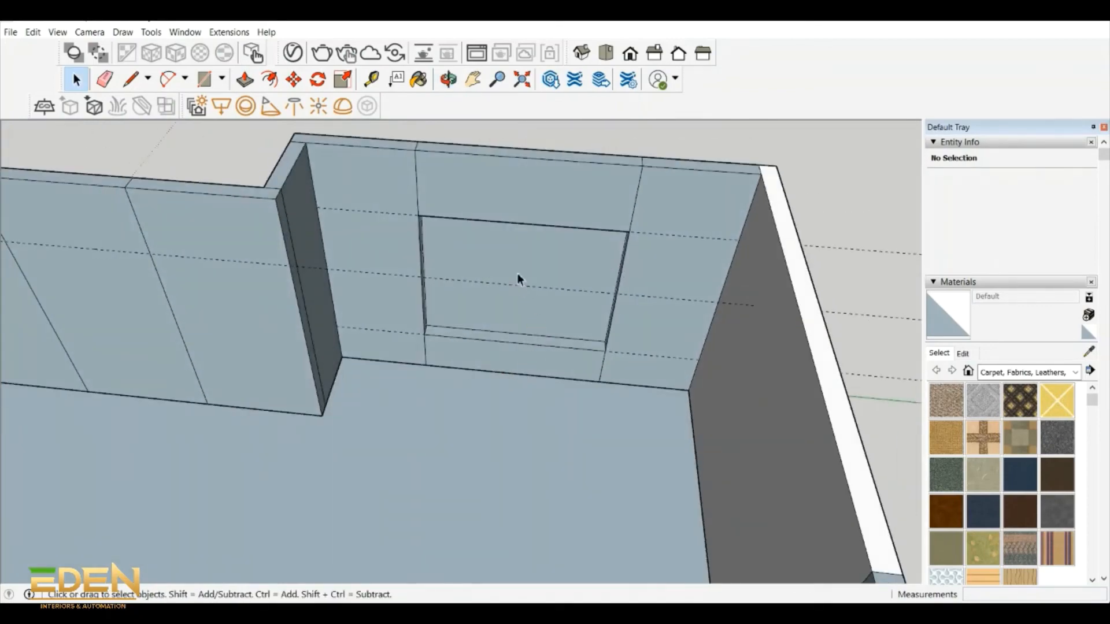
click(515, 274)
key(Delete)
- Place a horizontal sill guide line above the floor edge on the outer wall section nearest the human figure
drag(445, 322, 62, 324)
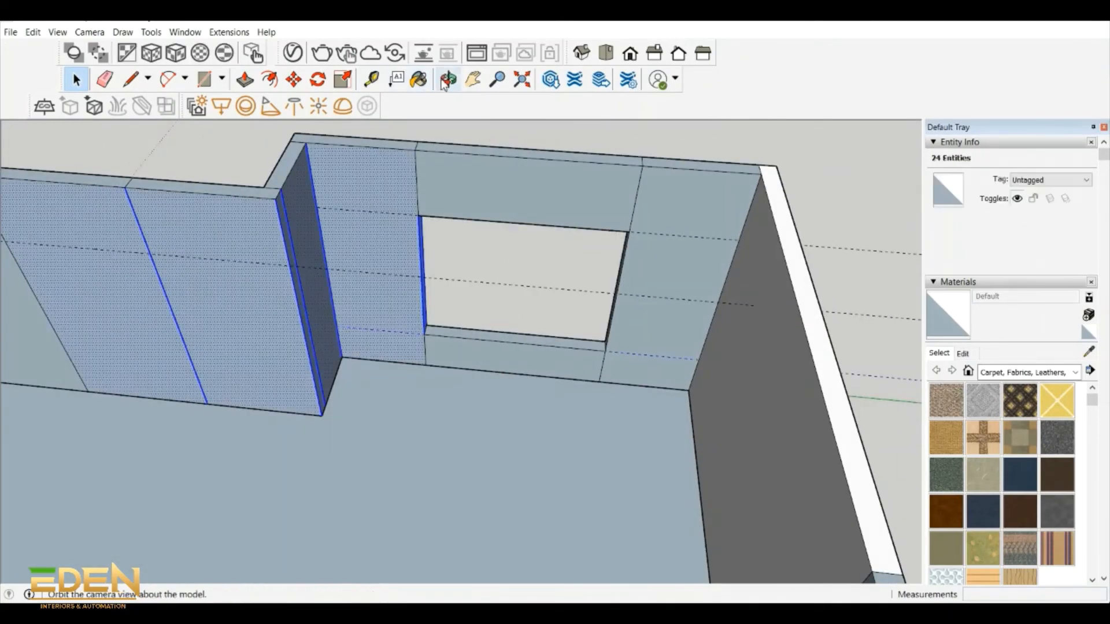
click(445, 83)
drag(528, 283, 584, 298)
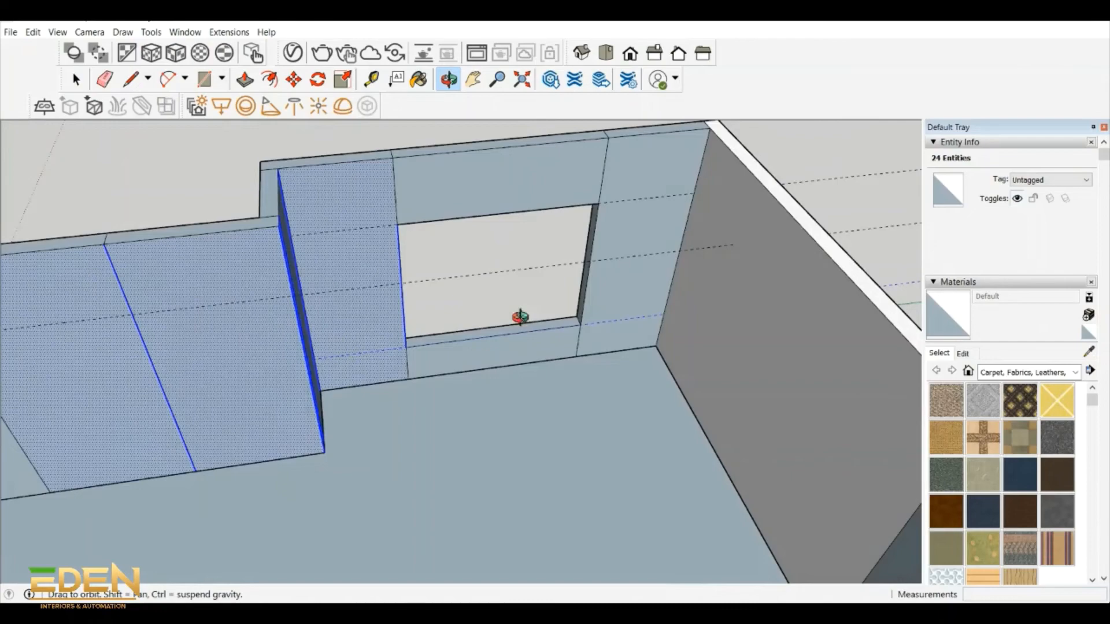
drag(521, 317, 619, 422)
key(space)
click(619, 422)
click(372, 79)
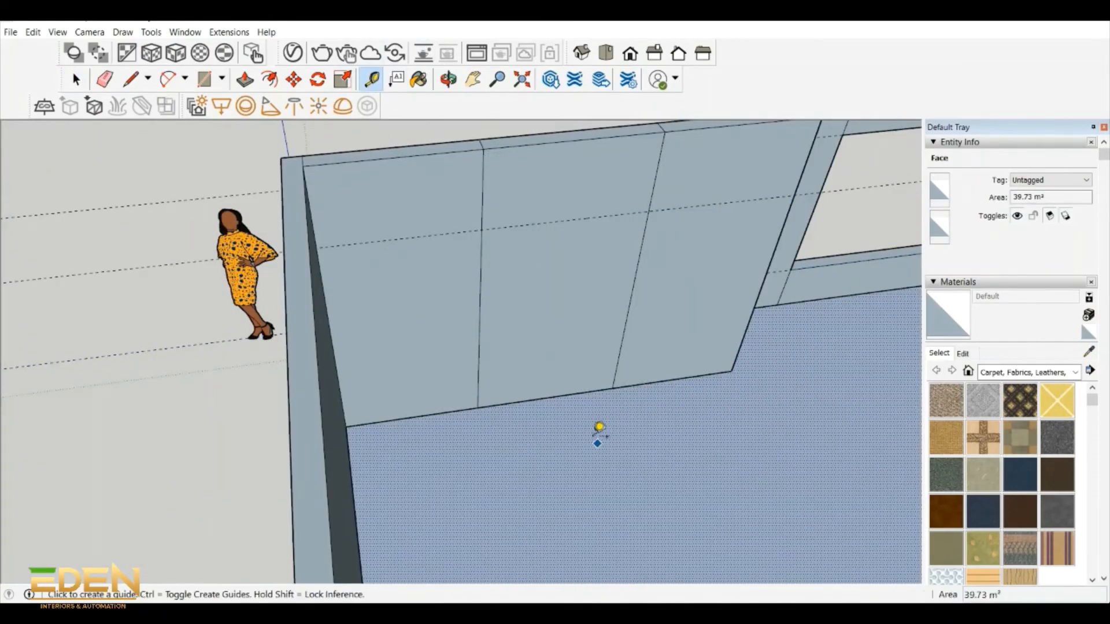
click(561, 395)
text(9)
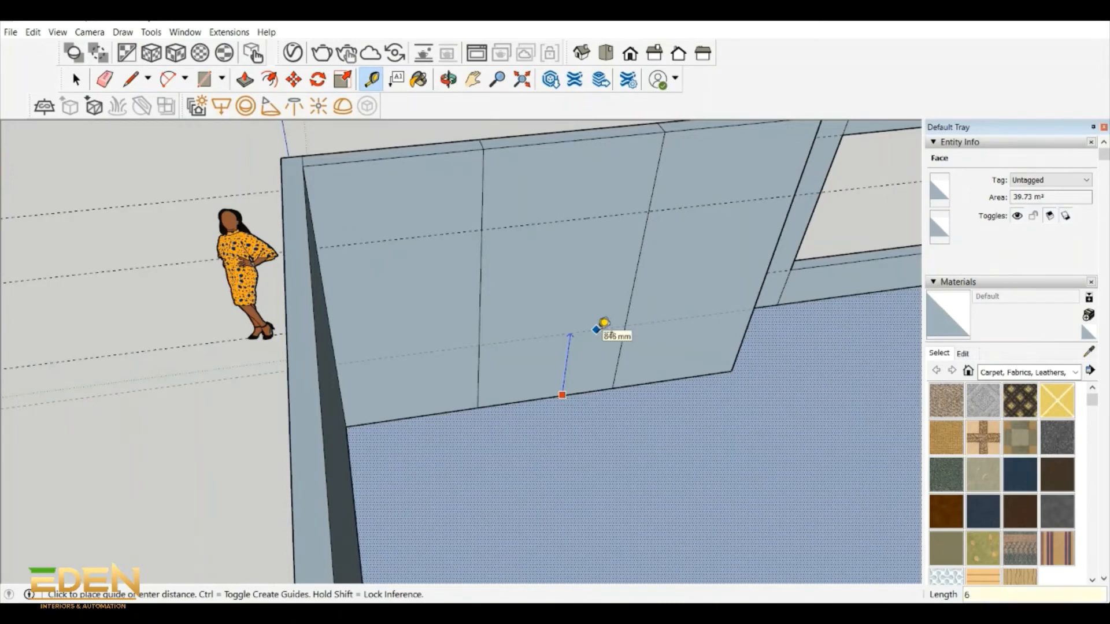
key(BackSpace)
key(Return)
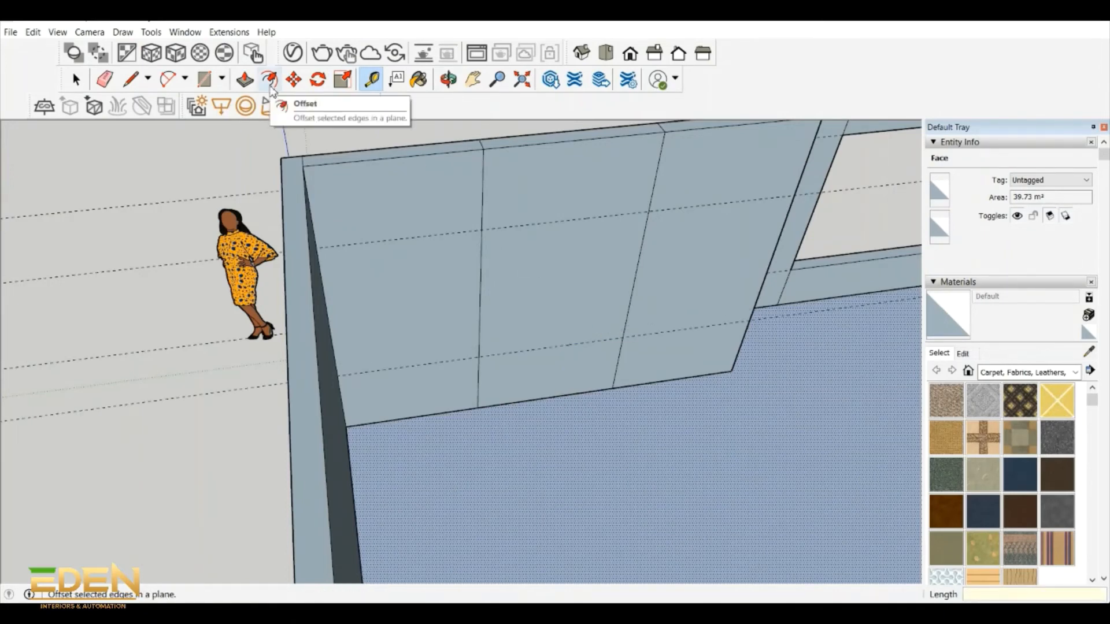
- Draw a 1400 mm by 1400 mm window rectangle between the guides on that section's middle panel
click(204, 79)
click(483, 230)
click(630, 335)
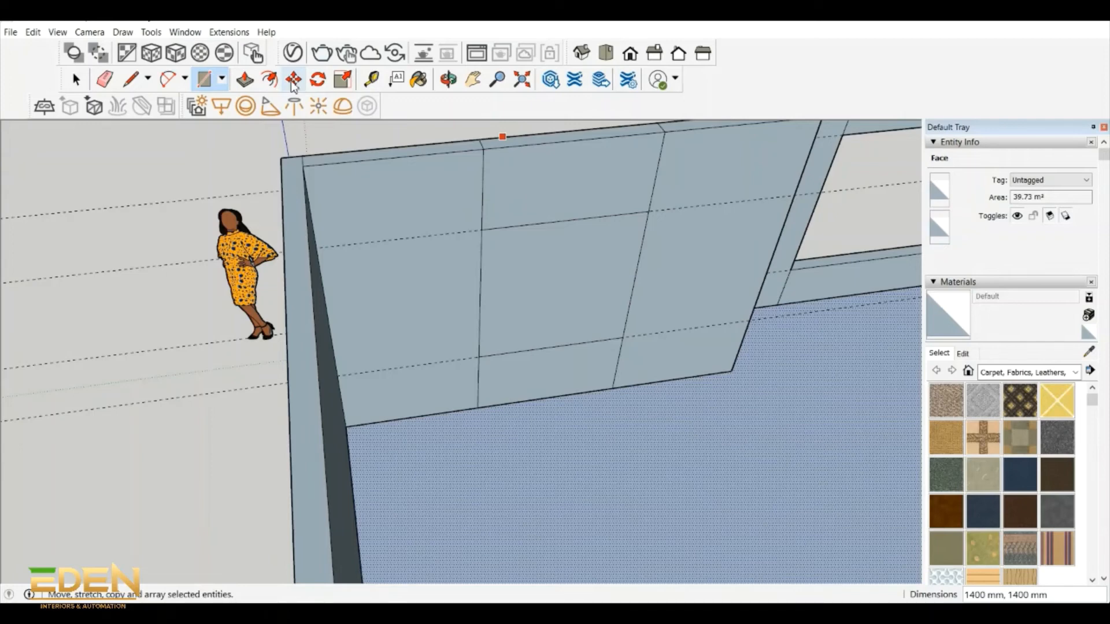
- Push the square window face 150 mm through the wall and delete the remaining face to open the window
key(p)
key(space)
click(548, 295)
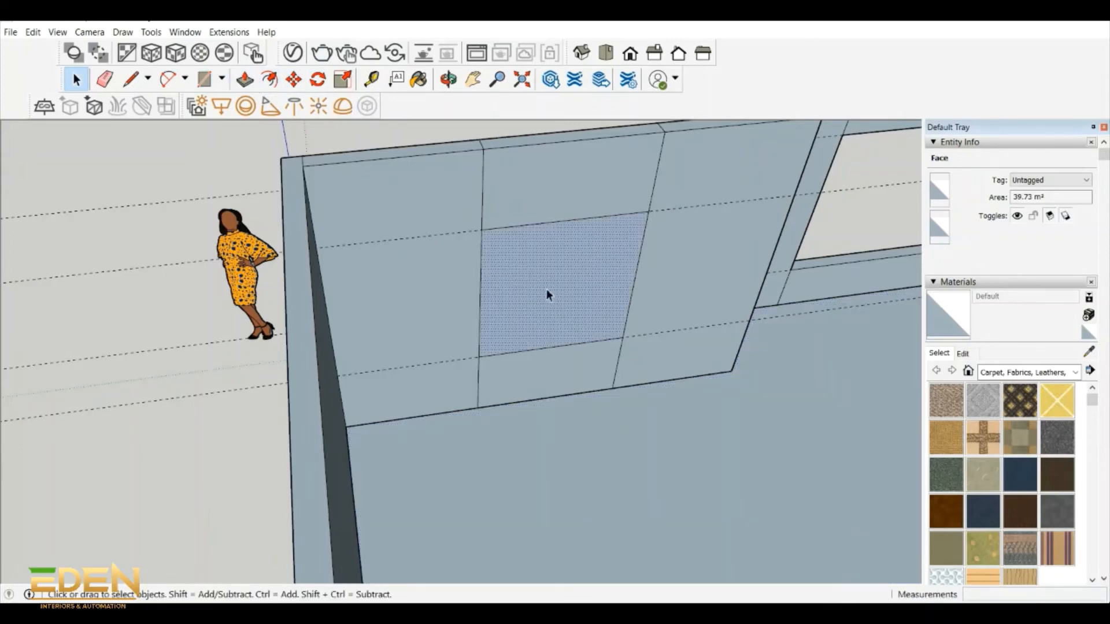
key(p)
click(592, 322)
click(531, 259)
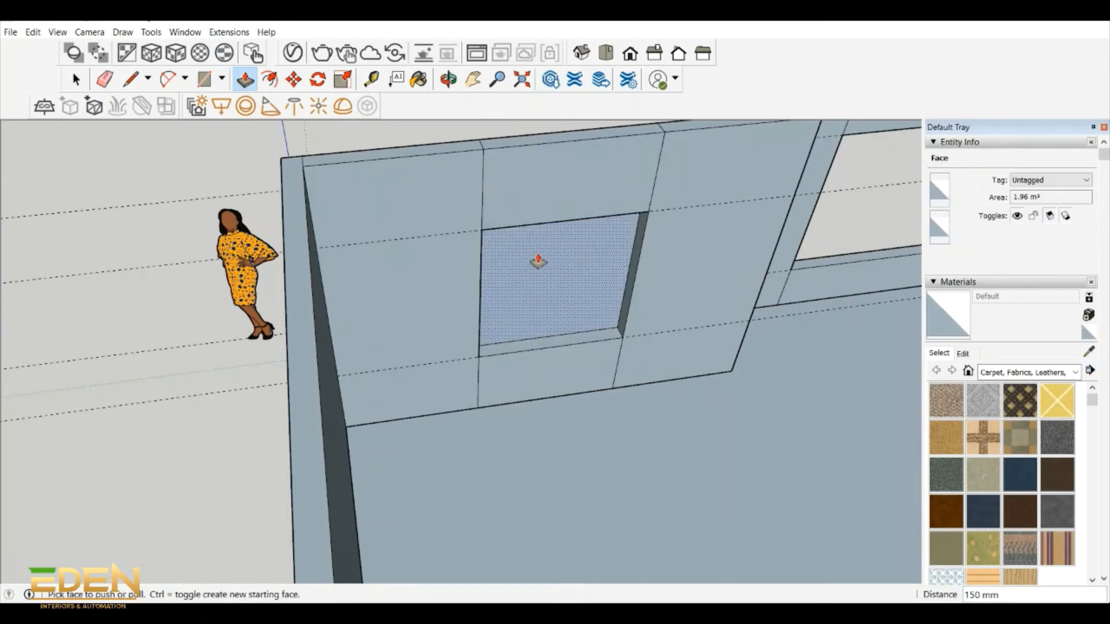
click(449, 79)
drag(578, 242, 411, 268)
key(space)
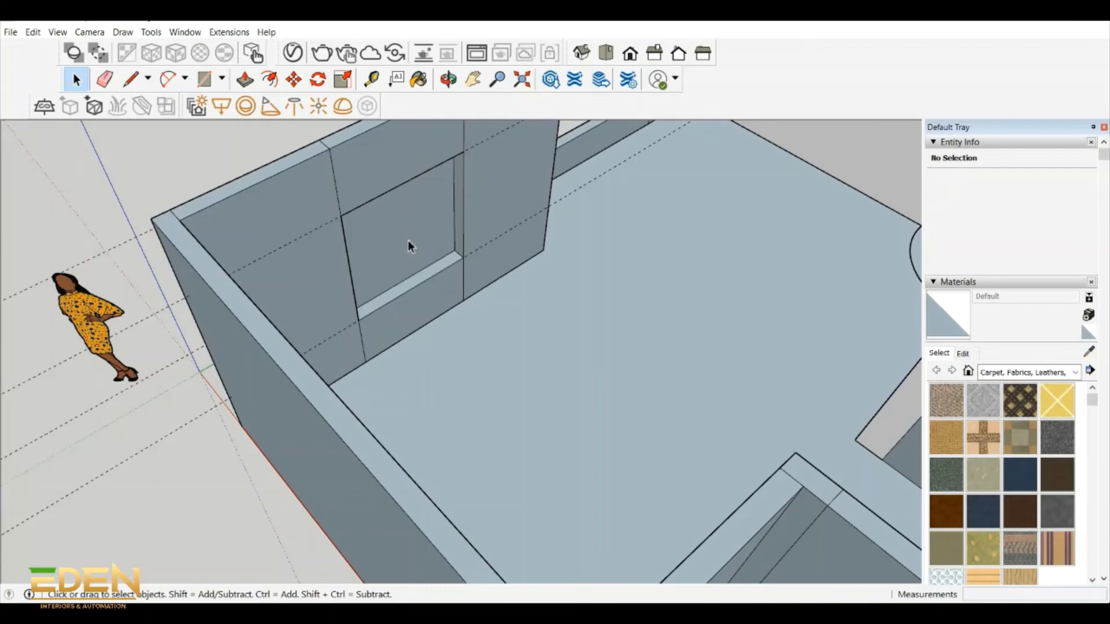
click(408, 241)
key(Delete)
middle_drag(414, 149, 633, 335)
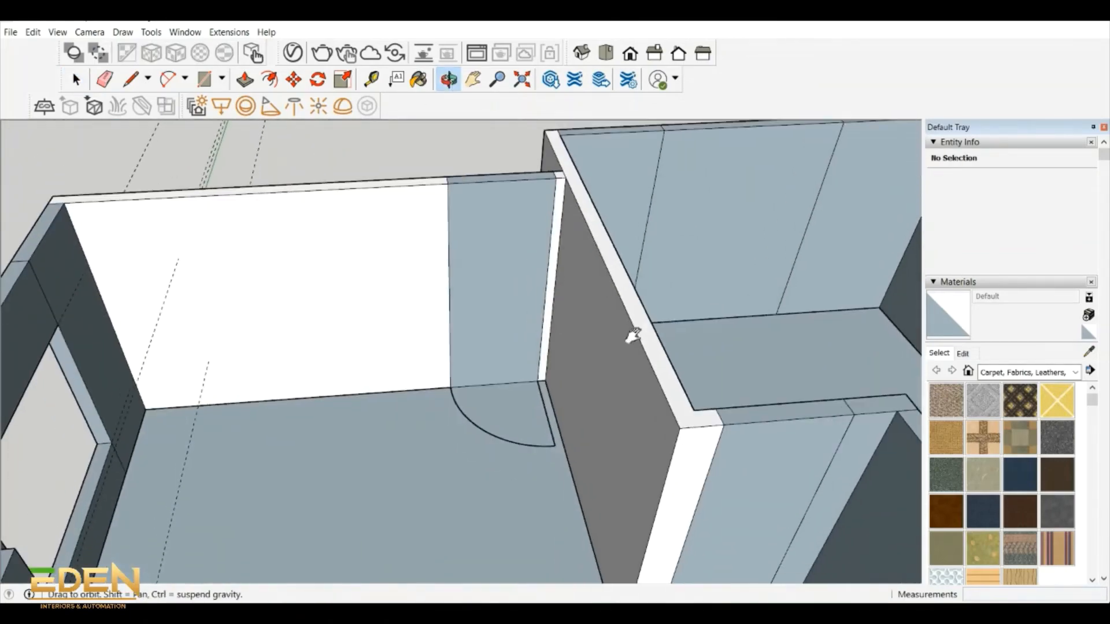
- Place a horizontal guide 2100 mm above the floor across the end-wall door panel beside the large door swing
key(t)
click(494, 382)
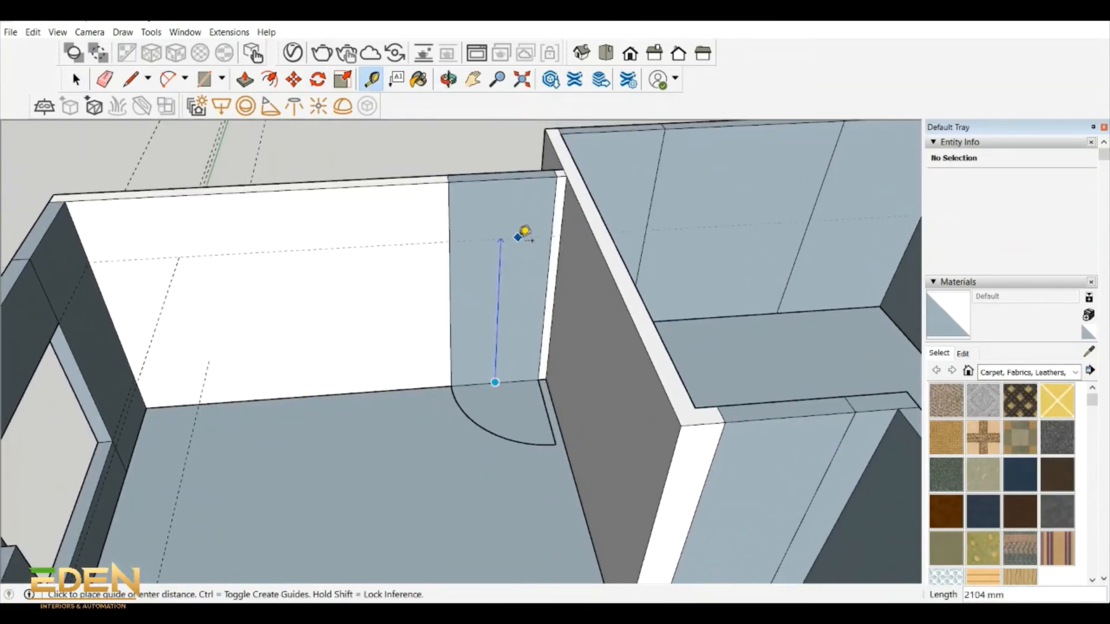
click(521, 235)
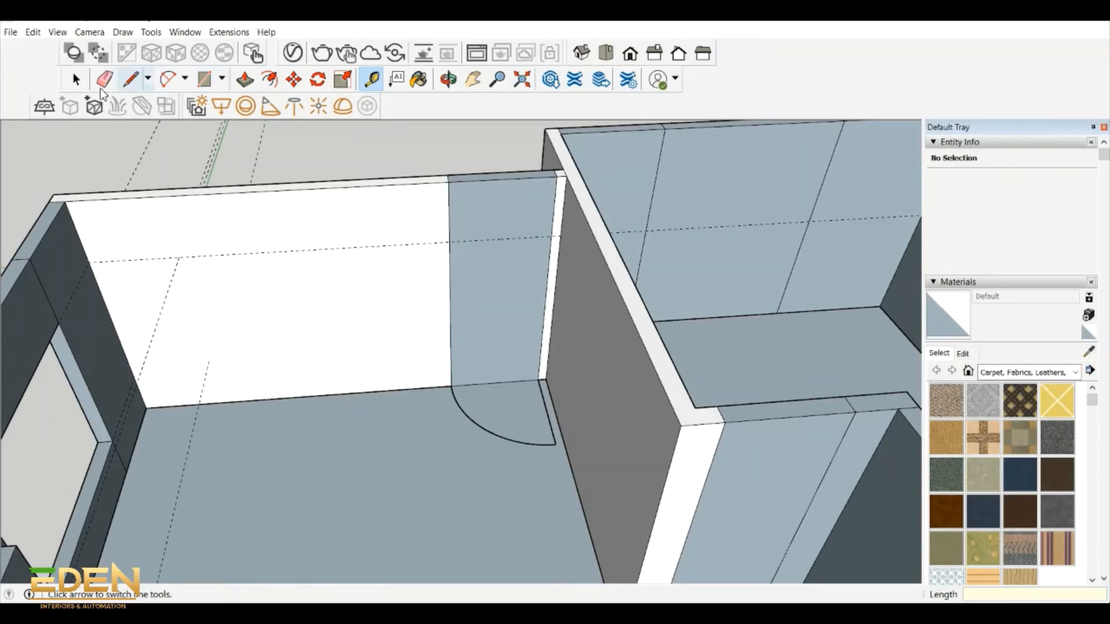
click(130, 79)
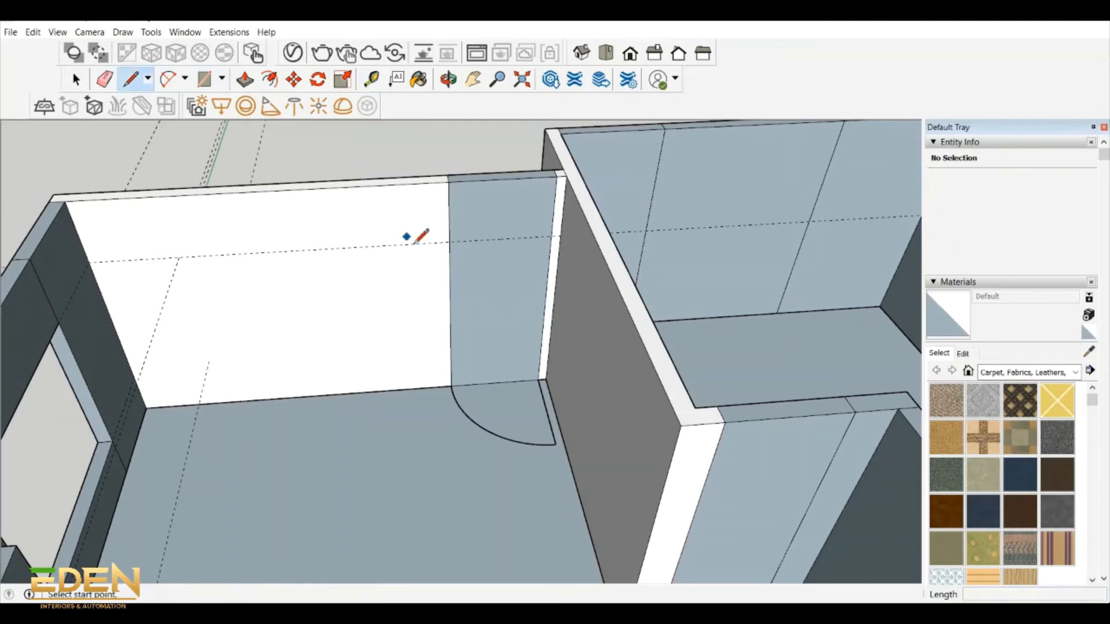
click(451, 242)
click(555, 237)
click(245, 80)
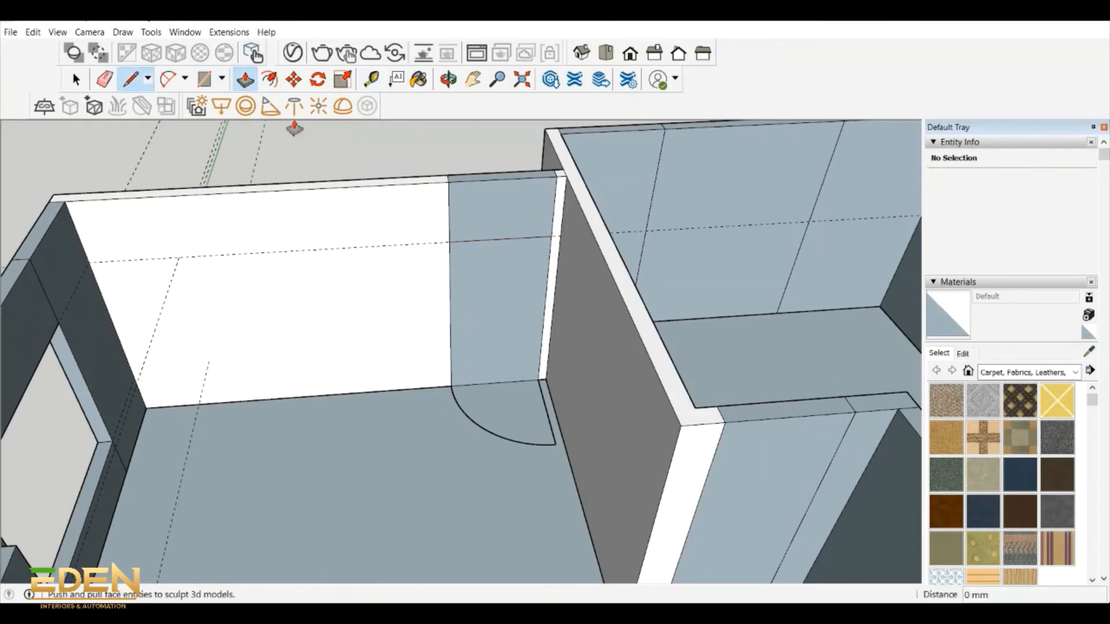
click(488, 265)
key(Escape)
- Draw a 2100 mm by 1100 mm door rectangle from the guide to the floor and push it through the end wall
key(r)
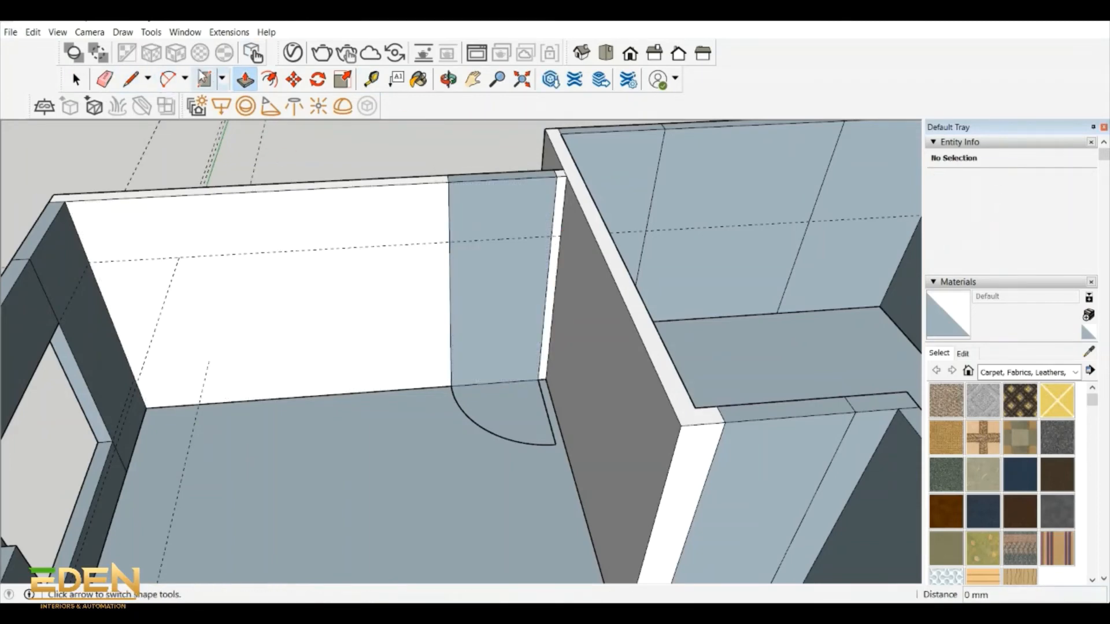
click(449, 242)
click(538, 381)
key(p)
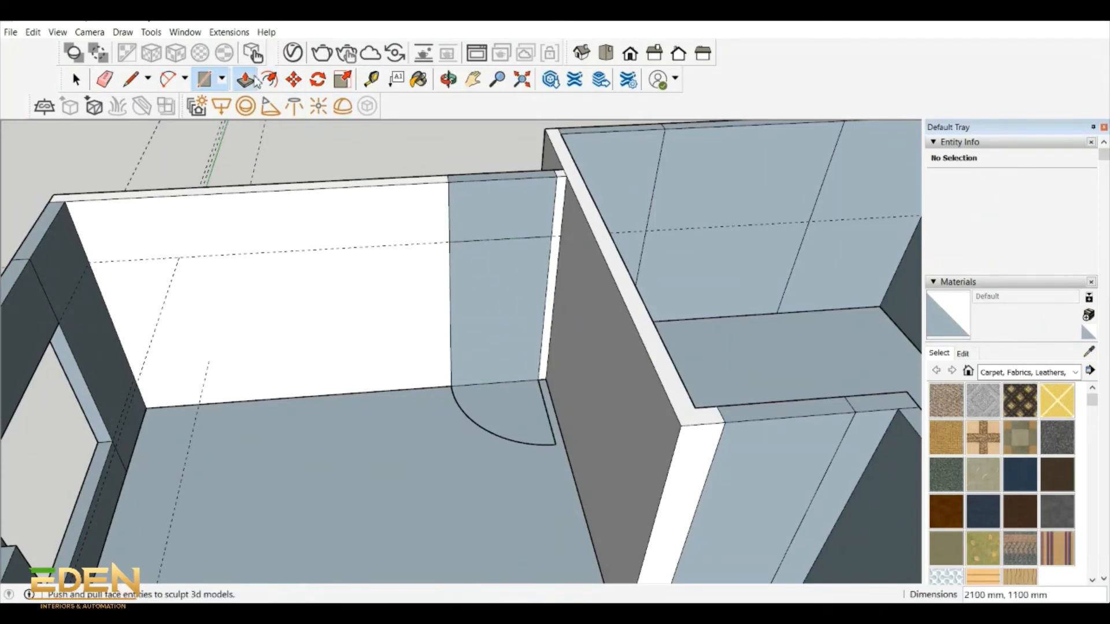
click(505, 292)
- Place a horizontal guide 2100 mm above the floor on the short recessed wall leading to the upper room
click(448, 80)
drag(428, 232, 314, 240)
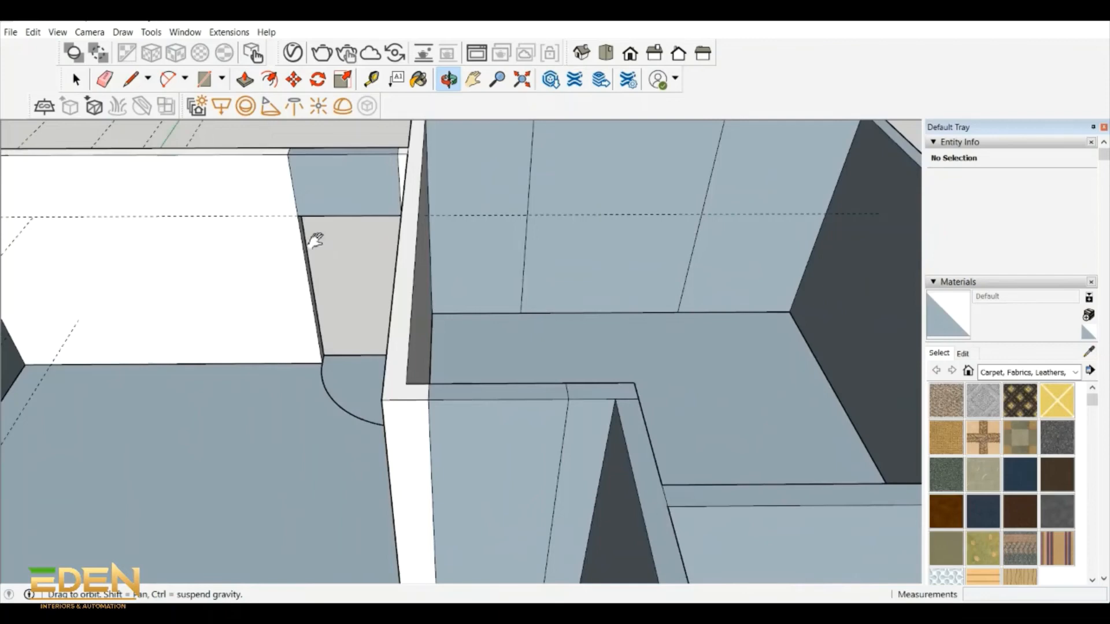
shift+middle_drag(315, 241, 240, 223)
middle_drag(503, 258, 555, 377)
key(t)
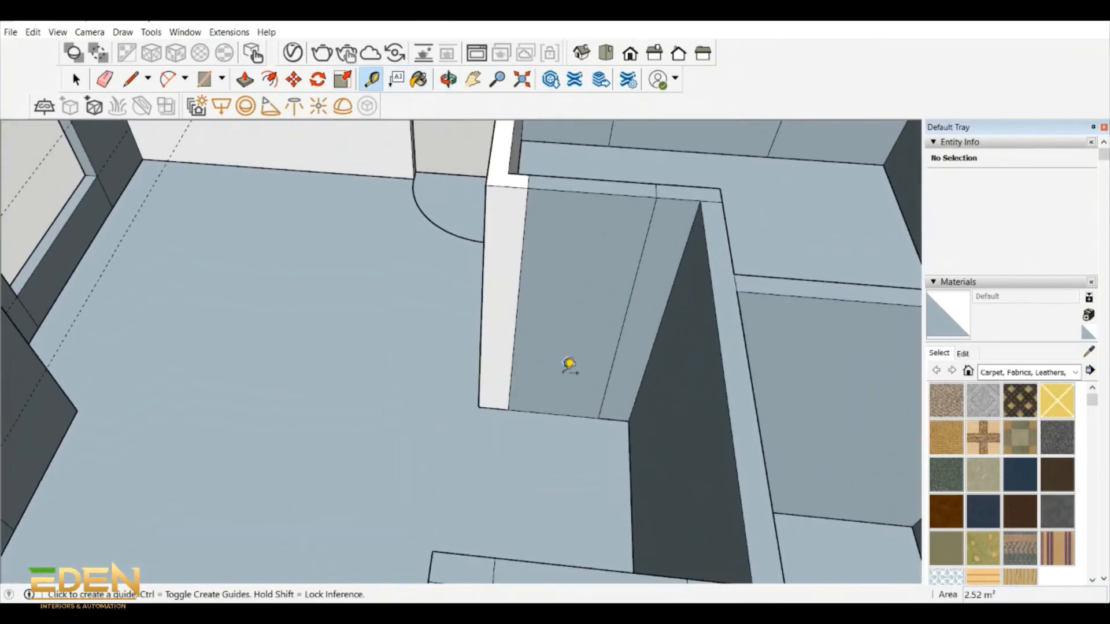
click(544, 413)
text(2100)
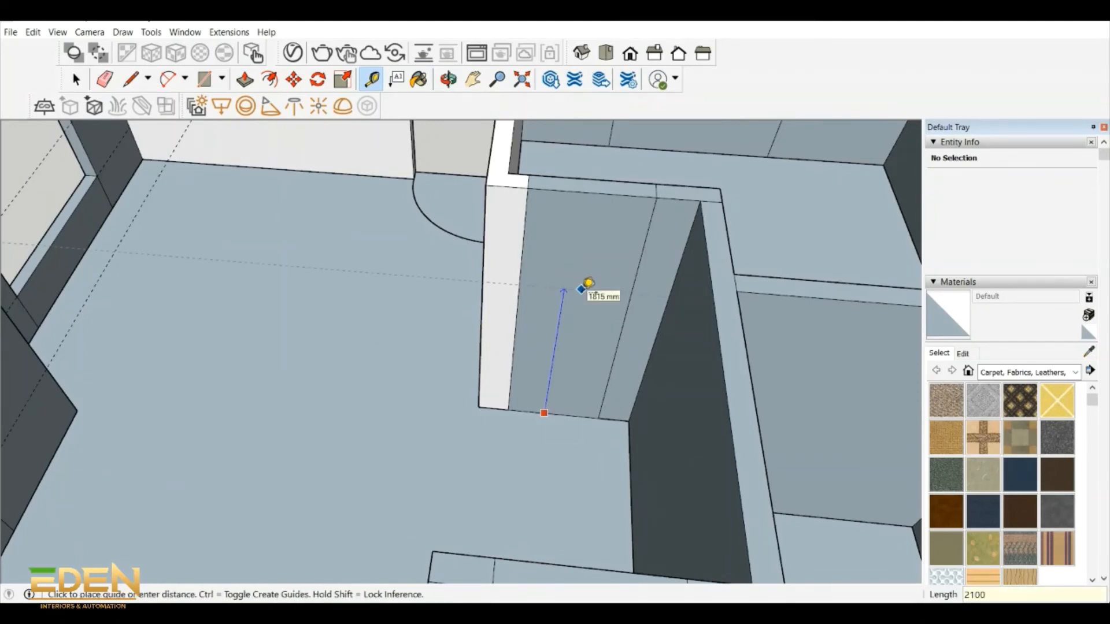
key(Return)
- Draw a 2100 mm by 900 mm door rectangle below the guide on the recessed wall and push it through
key(r)
click(521, 259)
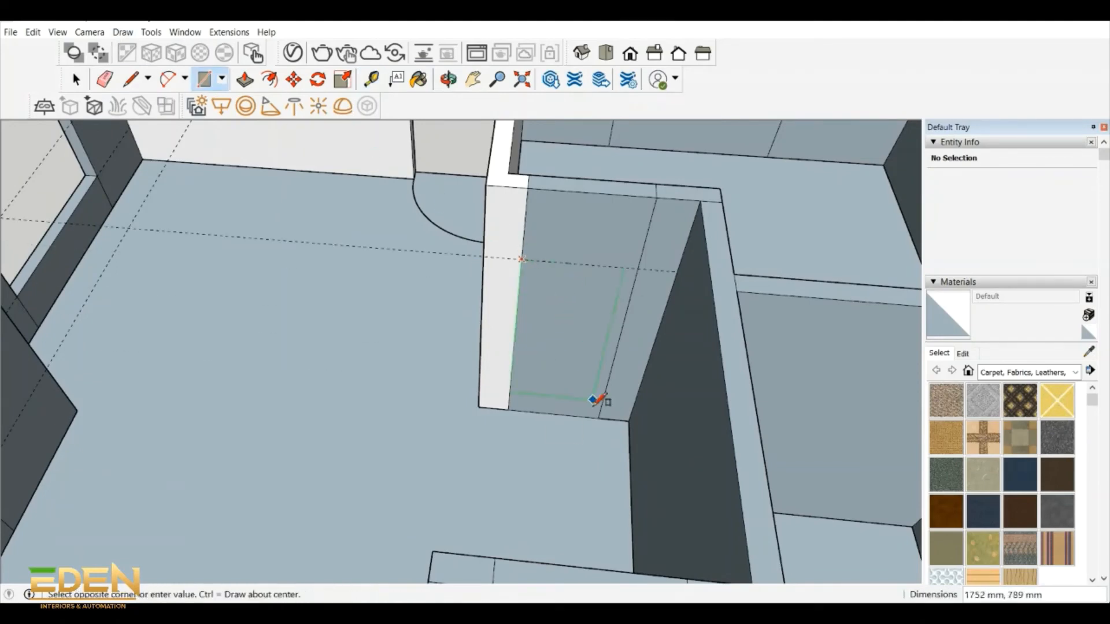
click(600, 418)
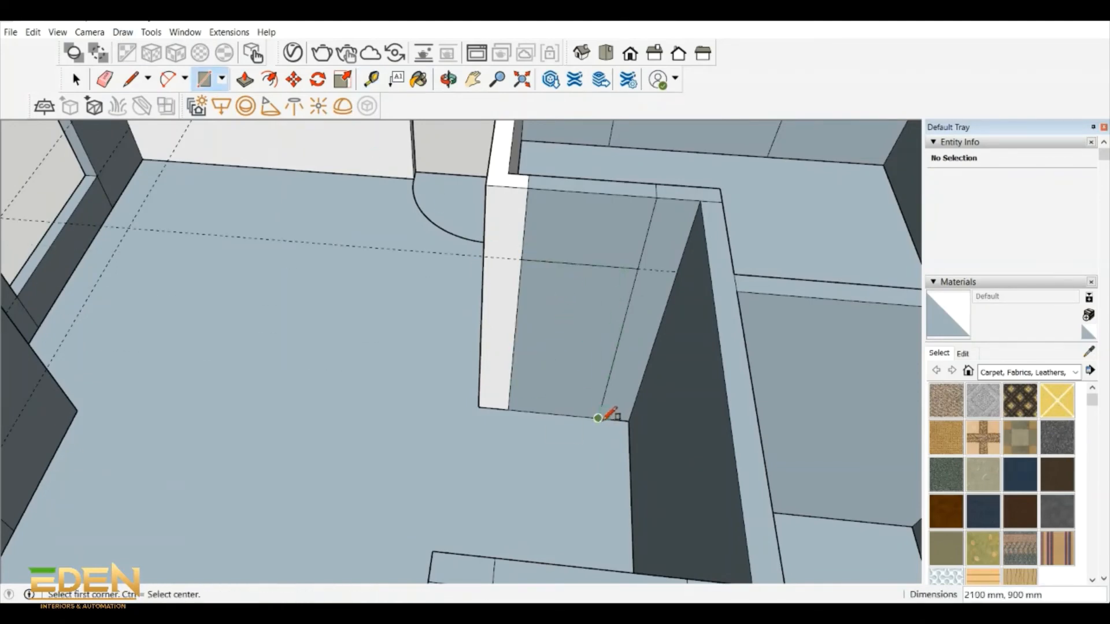
click(245, 79)
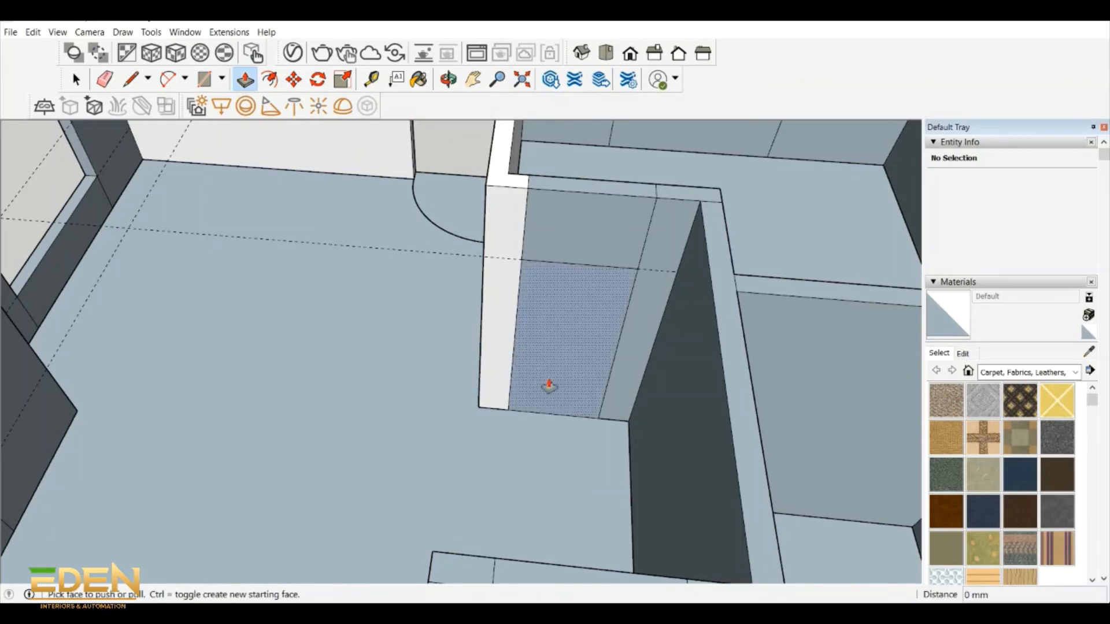
click(548, 386)
click(564, 353)
- Place a horizontal guide 2100 mm above the floor on the opposite short wall with the remaining interior door panel
middle_drag(563, 354, 508, 370)
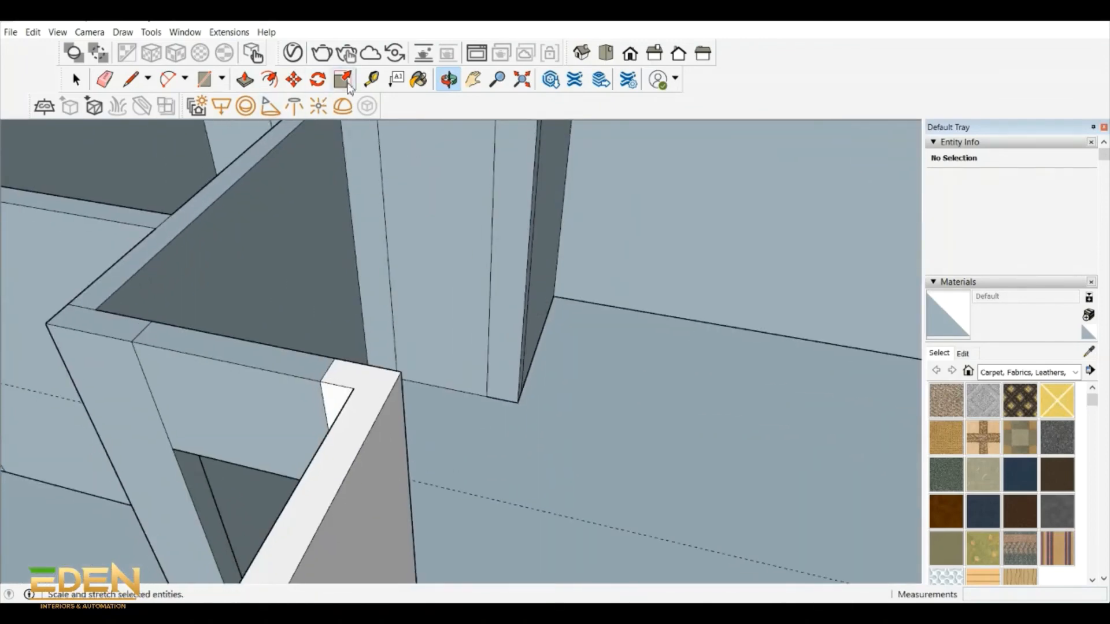
key(t)
click(433, 385)
text(2100)
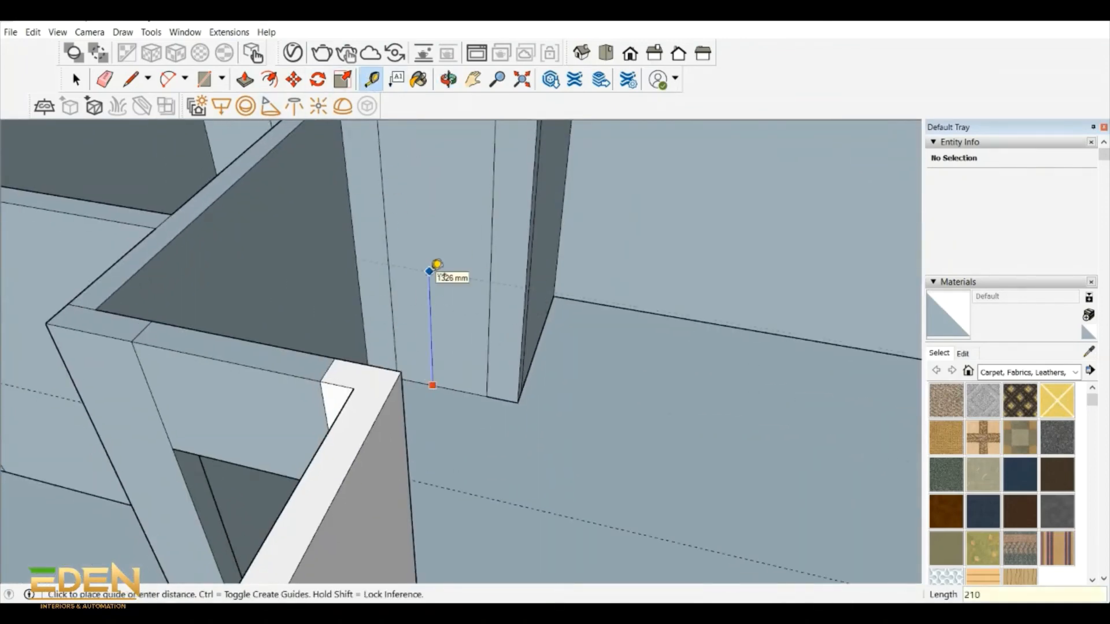
key(Return)
- Draw a 2100 mm by 900 mm door rectangle on the opposite short wall's panel and push it 150 mm through the wall
key(r)
click(381, 180)
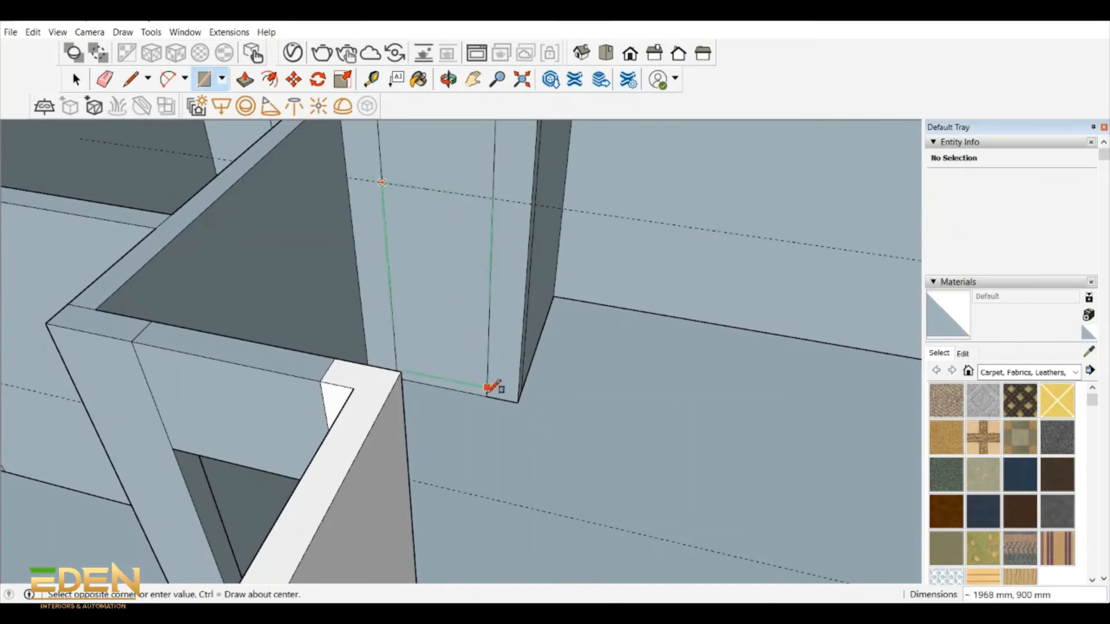
click(492, 393)
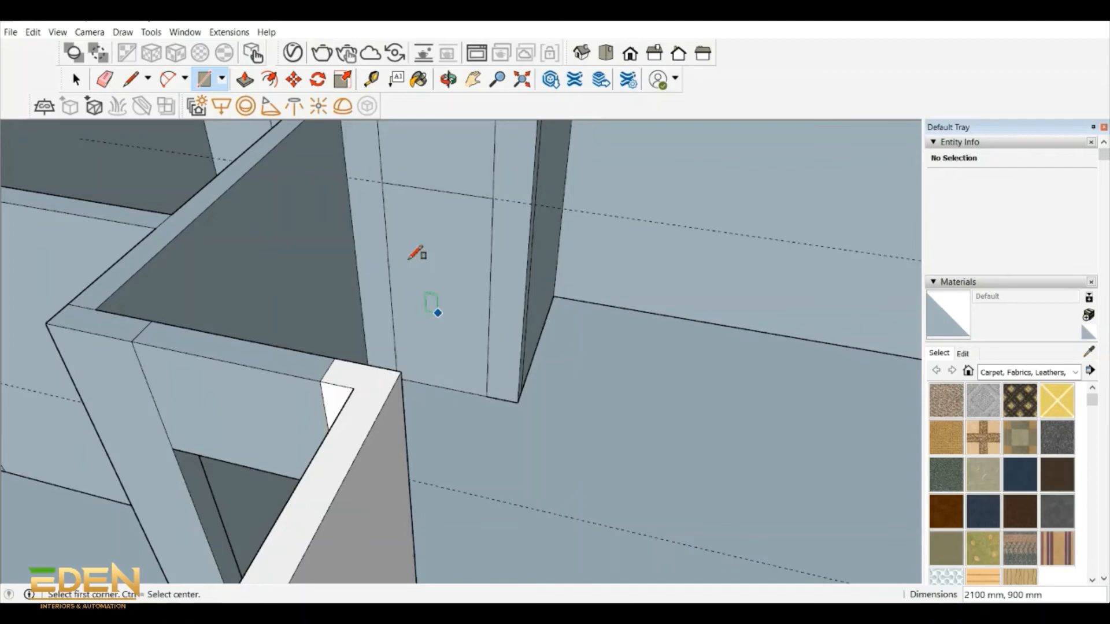
click(245, 79)
click(420, 329)
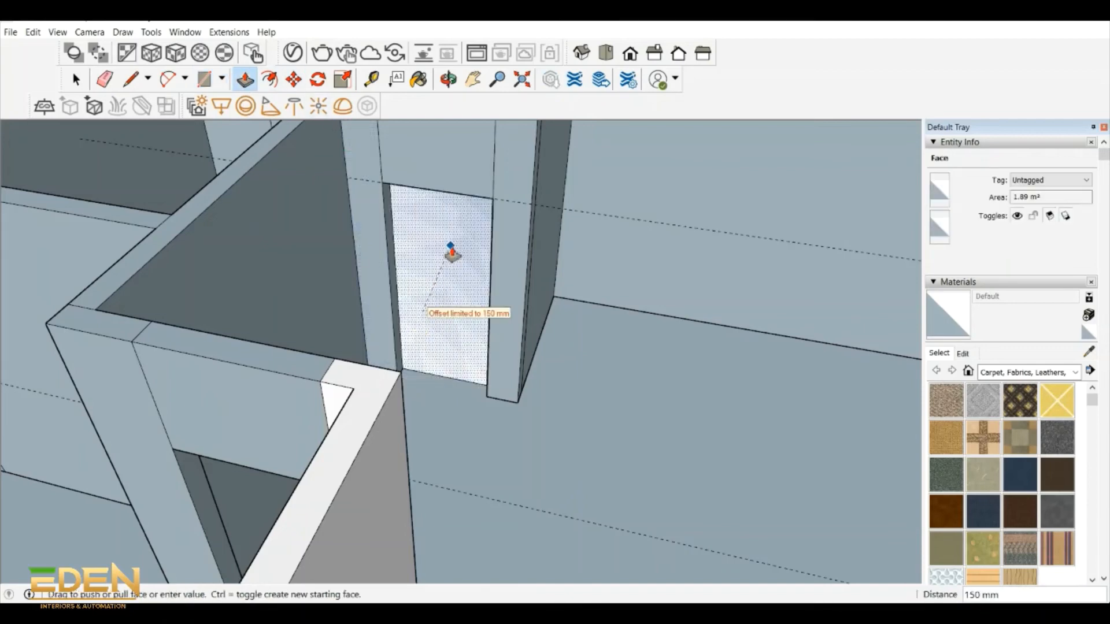
drag(508, 272, 524, 424)
key(ctrl+z)
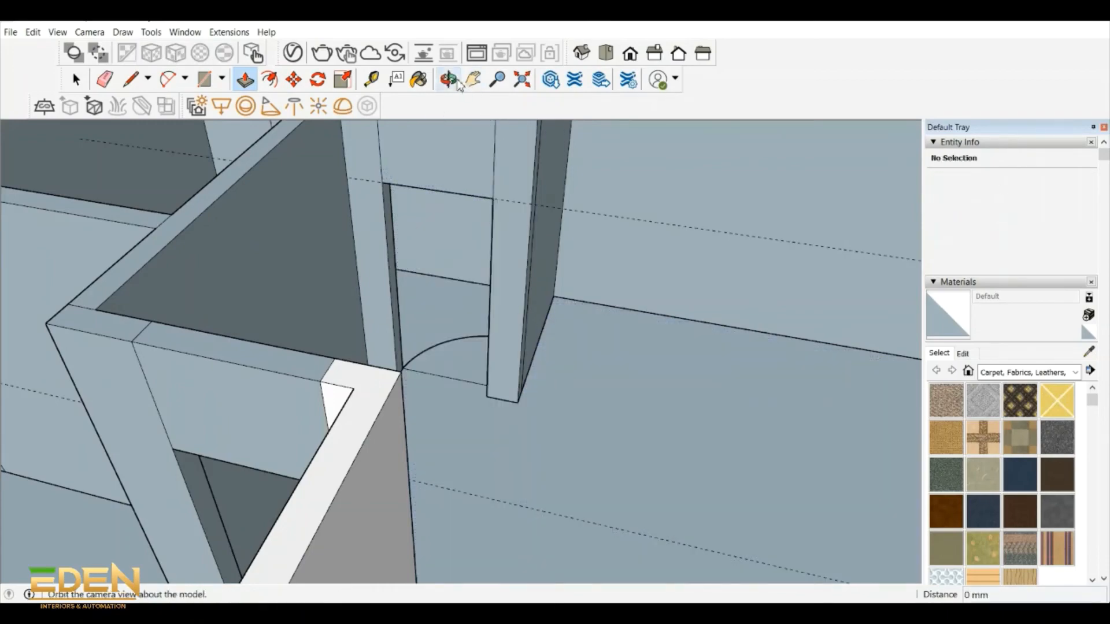
- Place a horizontal guide 2100 mm above the floor on the upper room's outer wall with the marked window panel
click(451, 81)
drag(555, 347, 312, 399)
scroll(312, 399, down, 6)
mouse_move(312, 399)
middle_down()
mouse_move(168, 357)
mouse_move(81, 370)
middle_up()
shift+middle_drag(81, 370, 76, 508)
scroll(139, 369, up, 4)
mouse_move(139, 370)
middle_down()
mouse_move(114, 292)
mouse_move(207, 279)
middle_up()
scroll(174, 283, up, 2)
scroll(208, 278, up, 1)
click(372, 79)
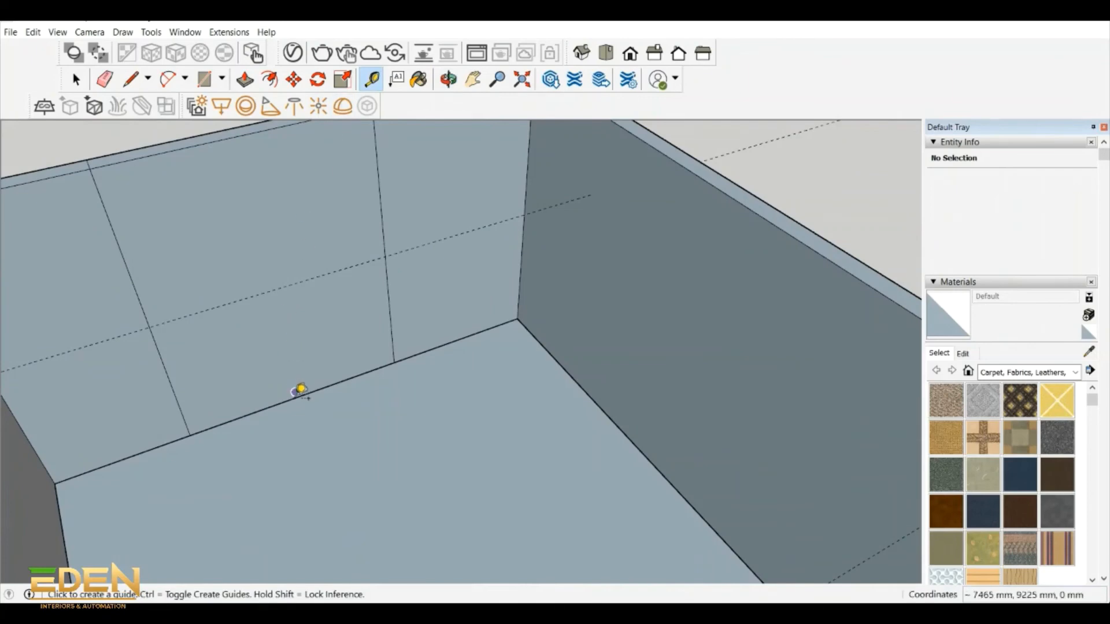
click(297, 397)
text(2100)
key(Return)
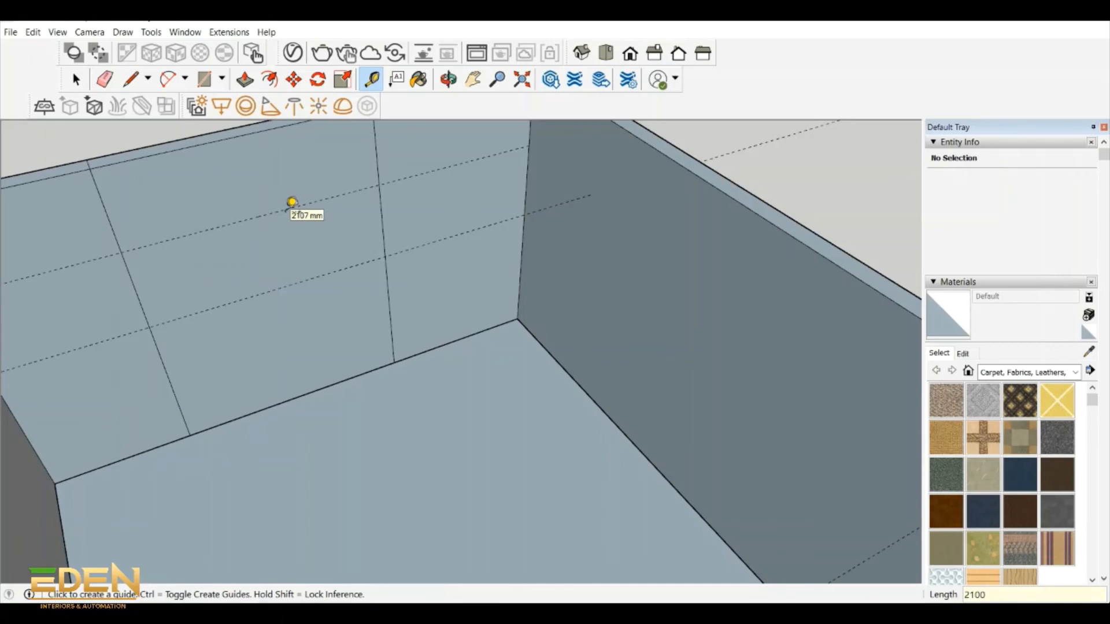
- Add a sill guide 700 mm above the floor on the same window wall
click(268, 407)
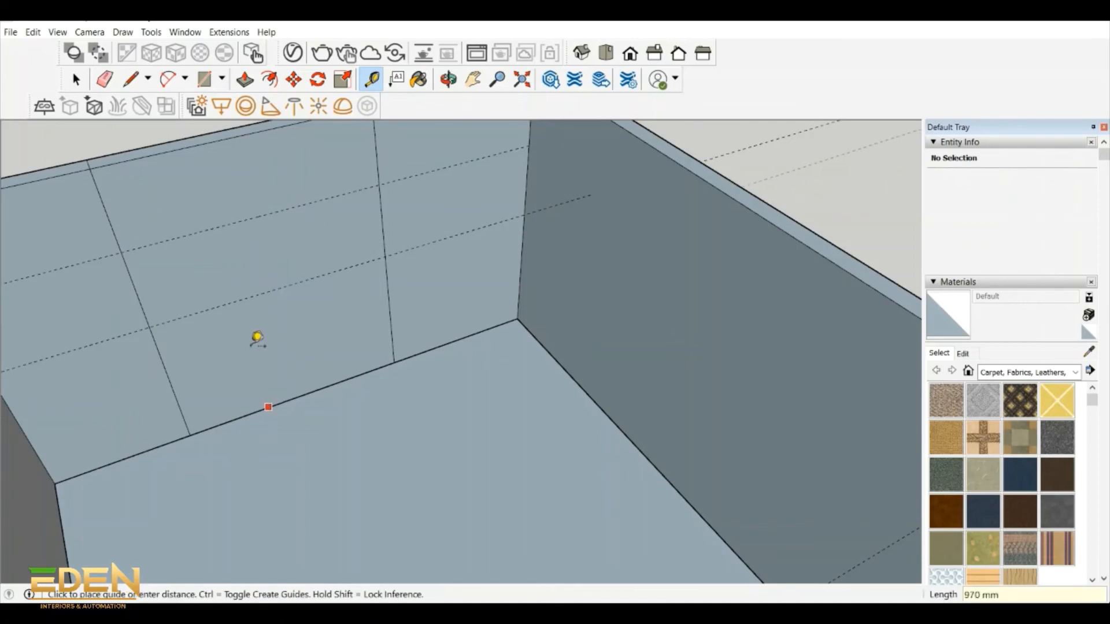
text(700)
key(Return)
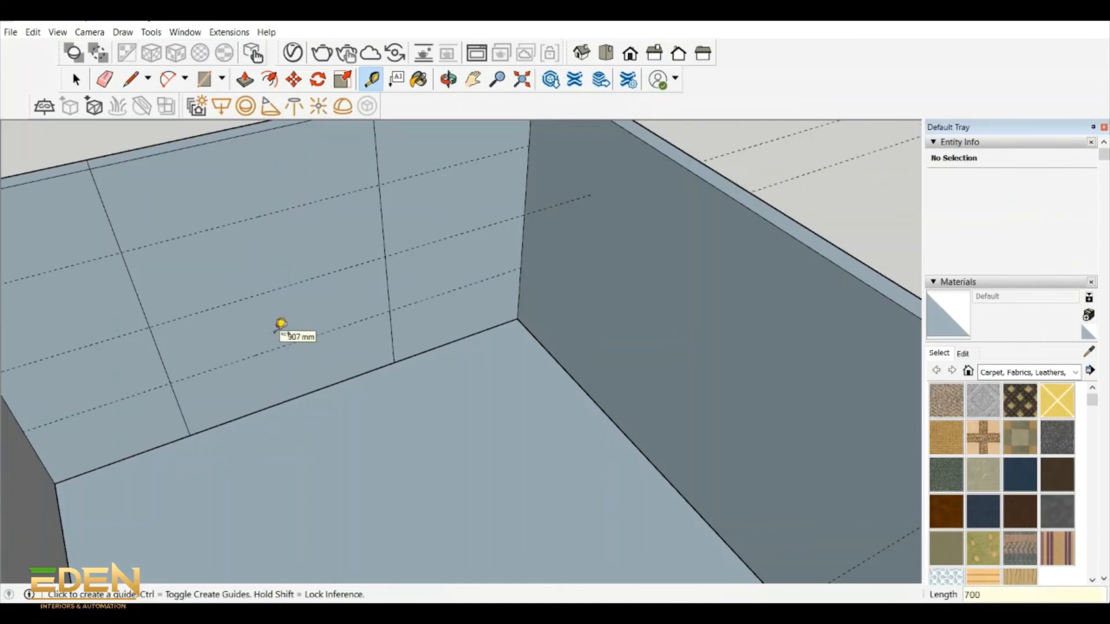
- Draw a window rectangle 1400 mm high and about 2129 mm wide between the two guides and push it into the wall
click(211, 86)
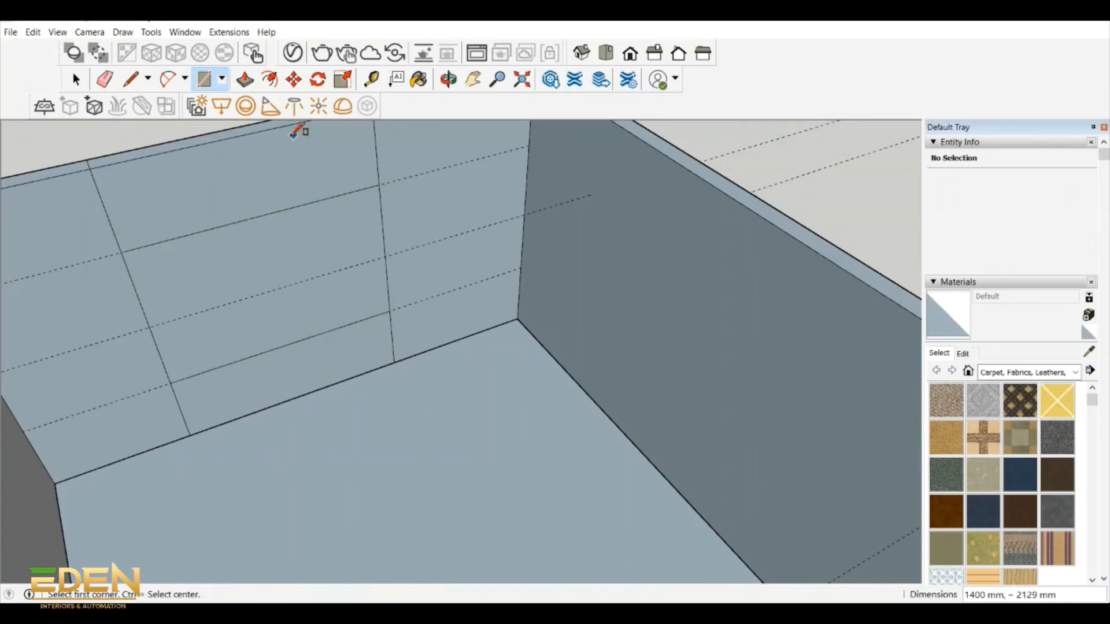
click(246, 80)
click(270, 296)
click(278, 258)
- Delete the remaining face at the back of the recess to open the upper room's window
click(76, 79)
click(260, 272)
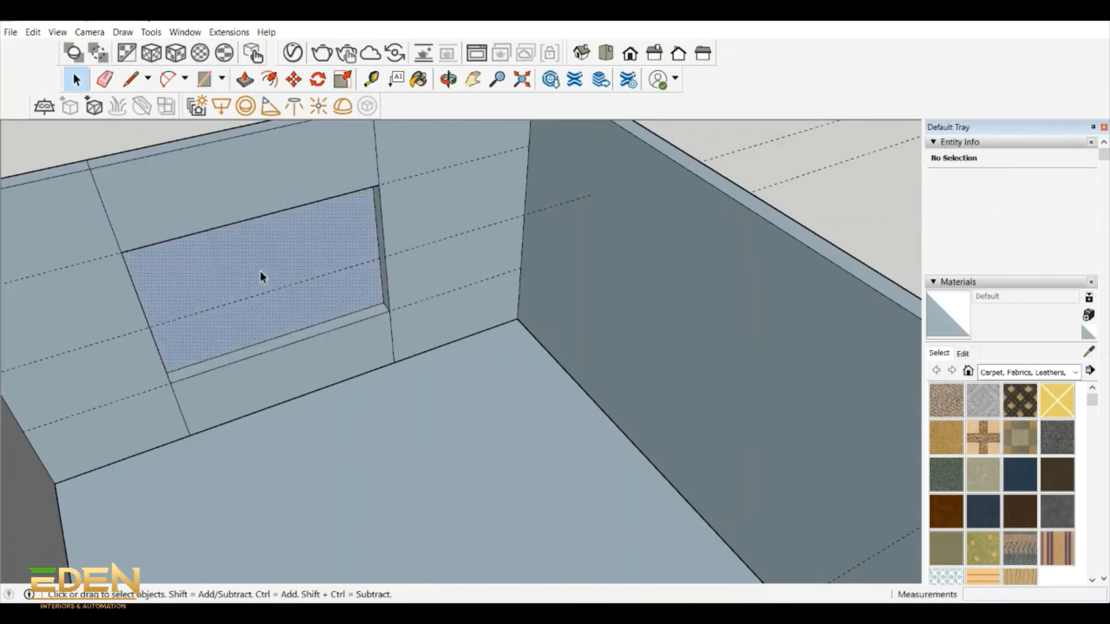
key(Delete)
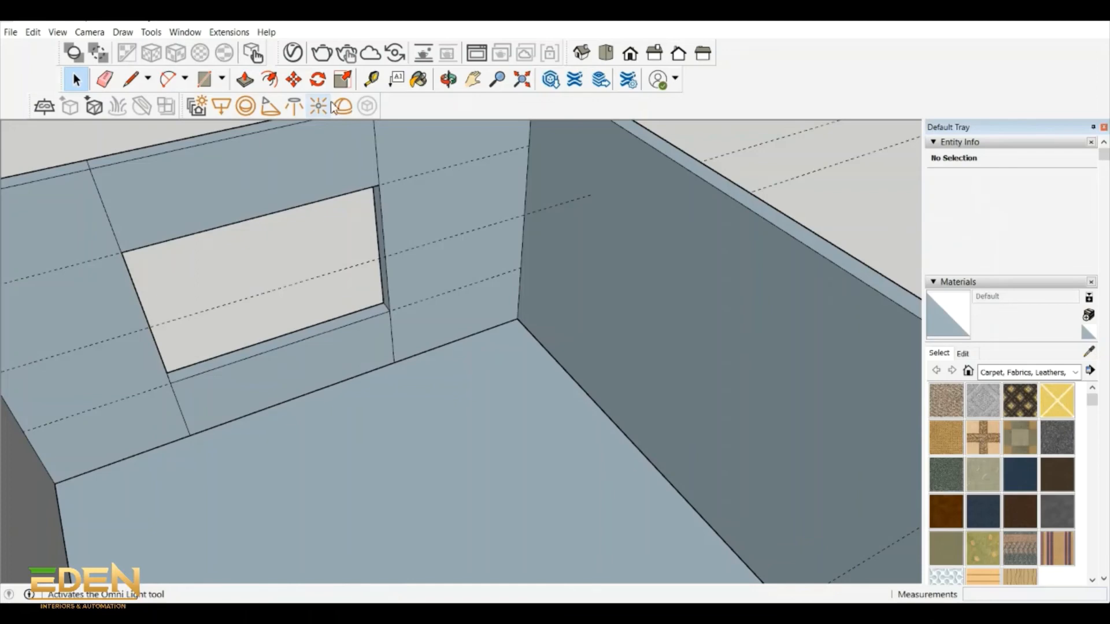
- Examine the whole house model from above and at an angle to check the door and window openings
click(448, 79)
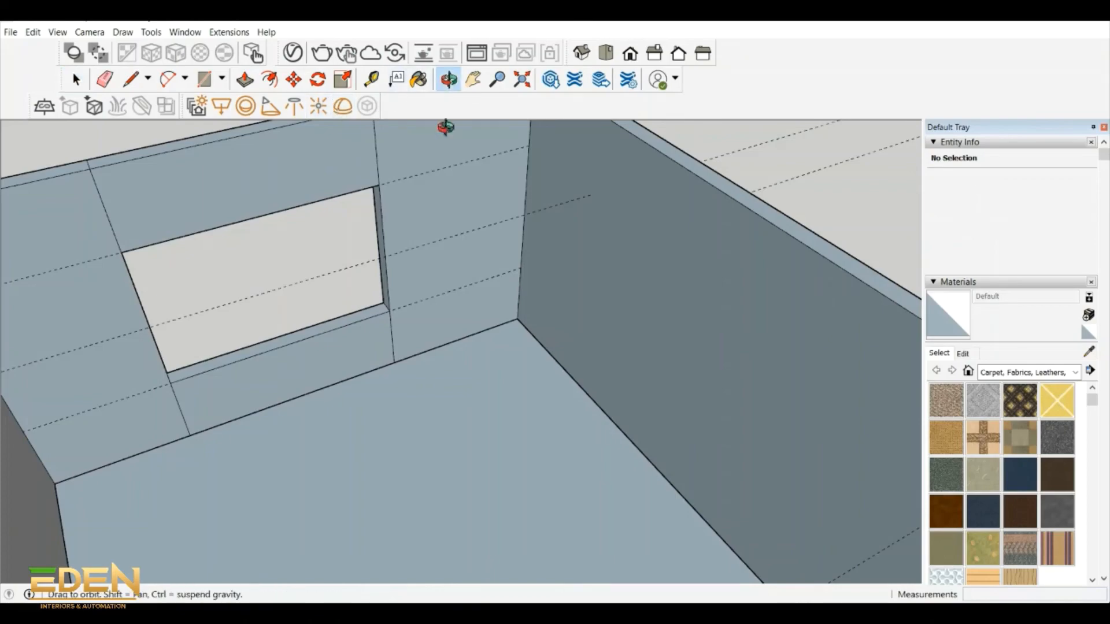
drag(446, 123, 215, 479)
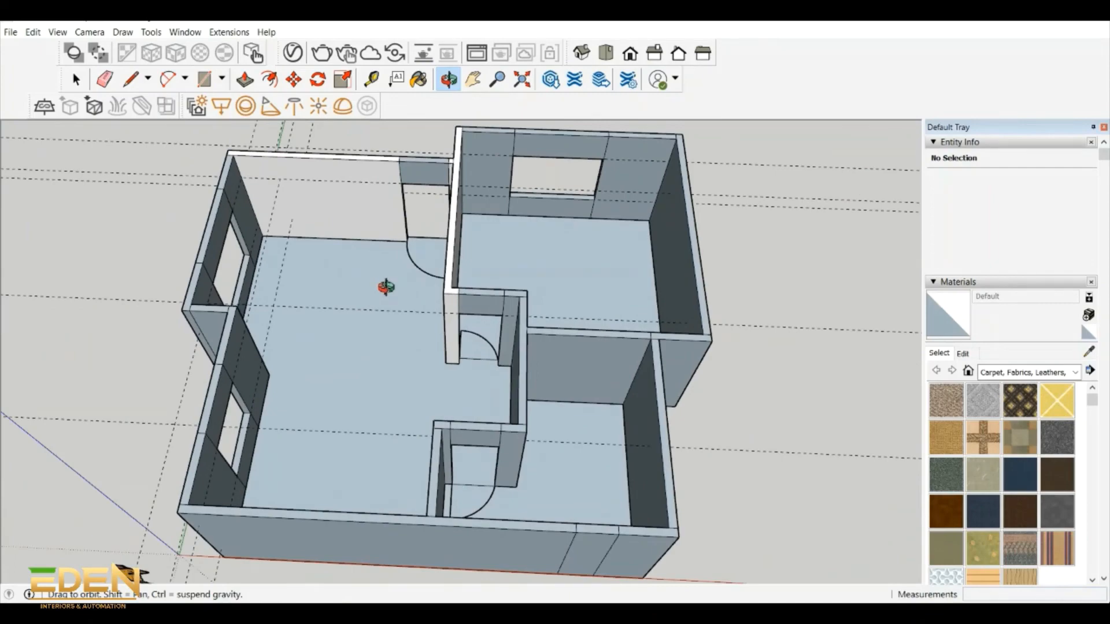
drag(384, 288, 443, 435)
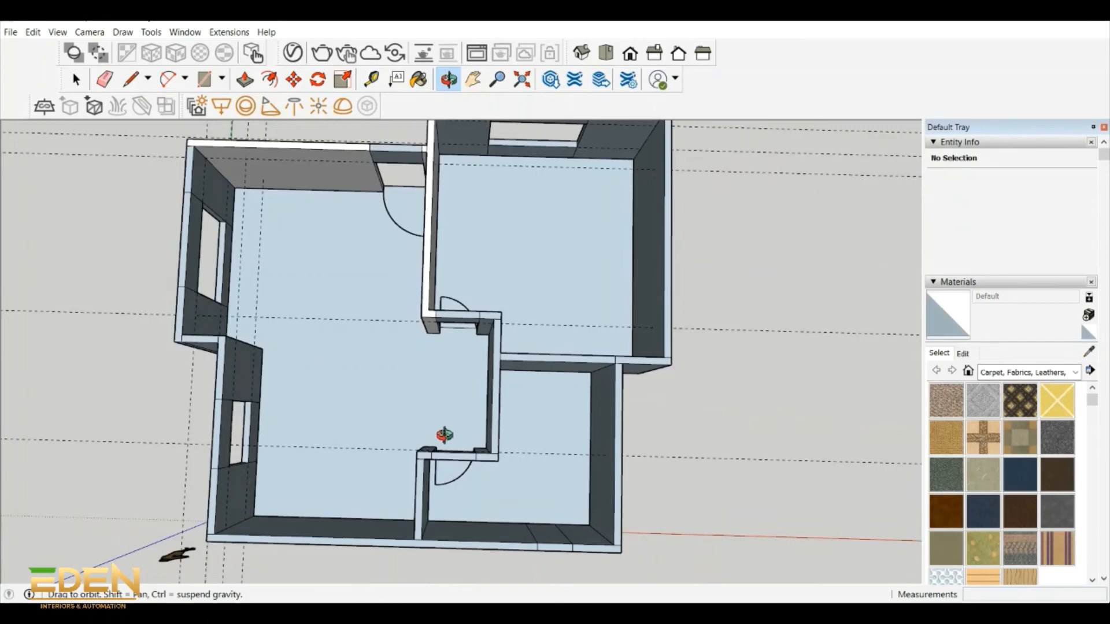
drag(443, 435, 473, 434)
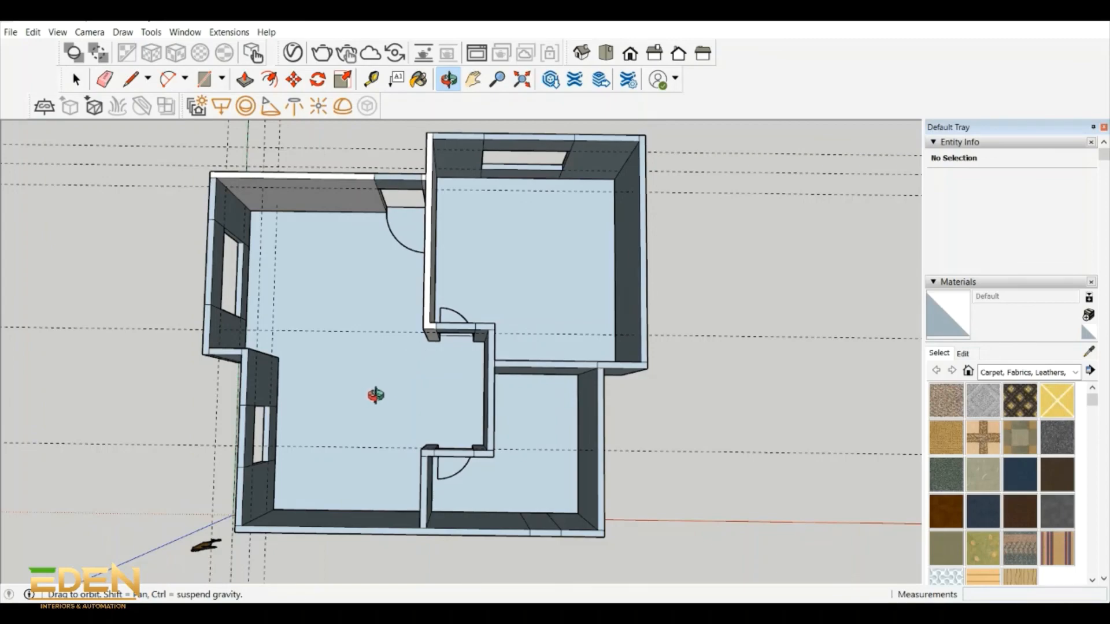
drag(377, 396, 316, 280)
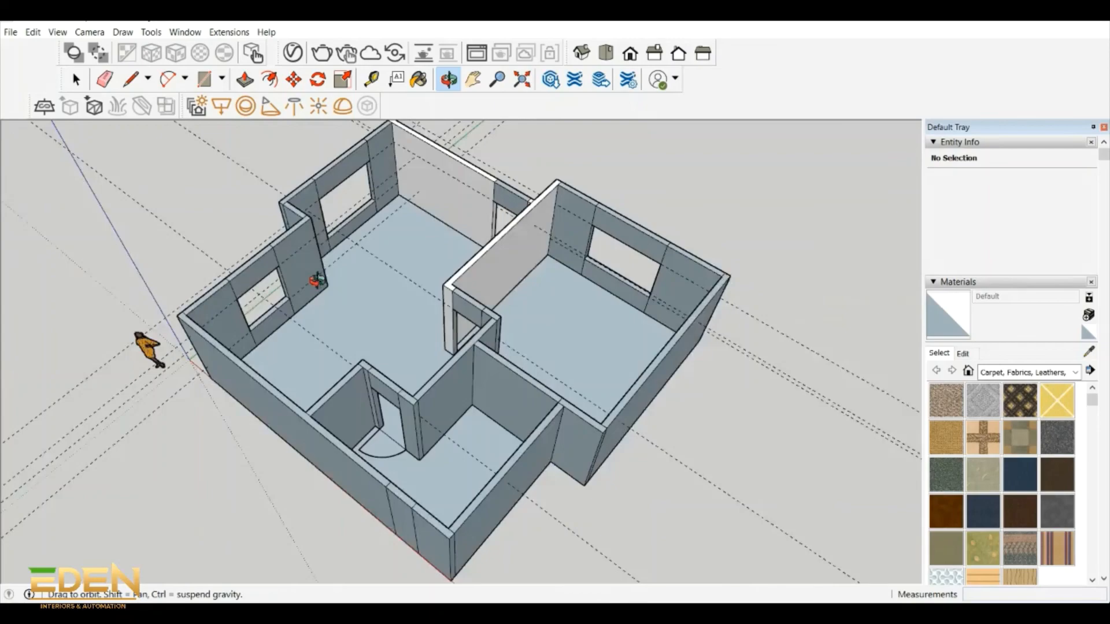
drag(317, 280, 323, 292)
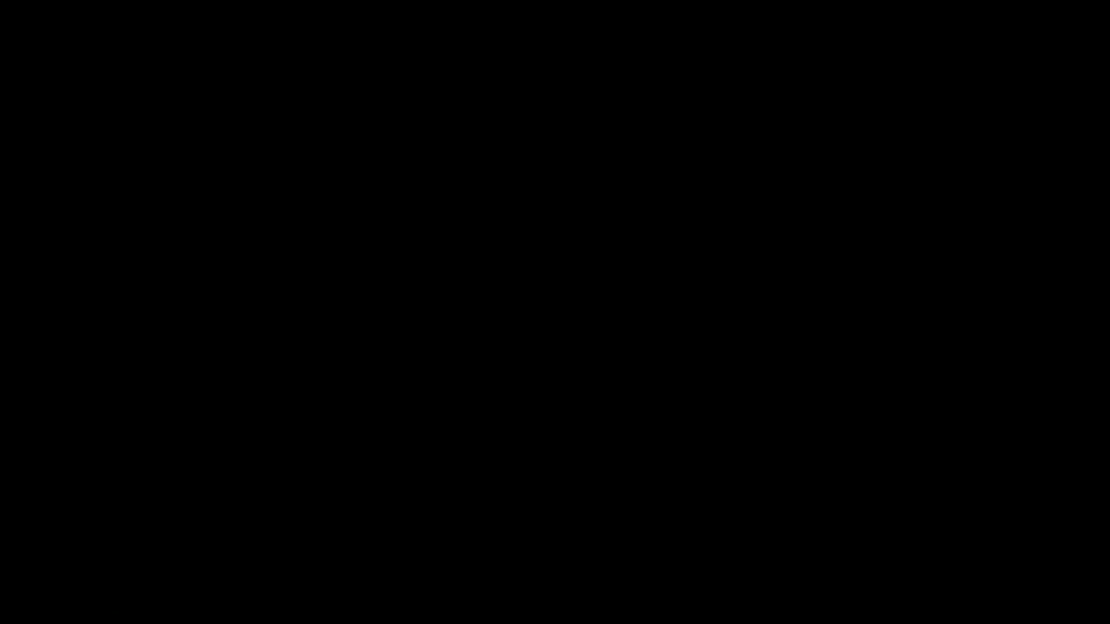